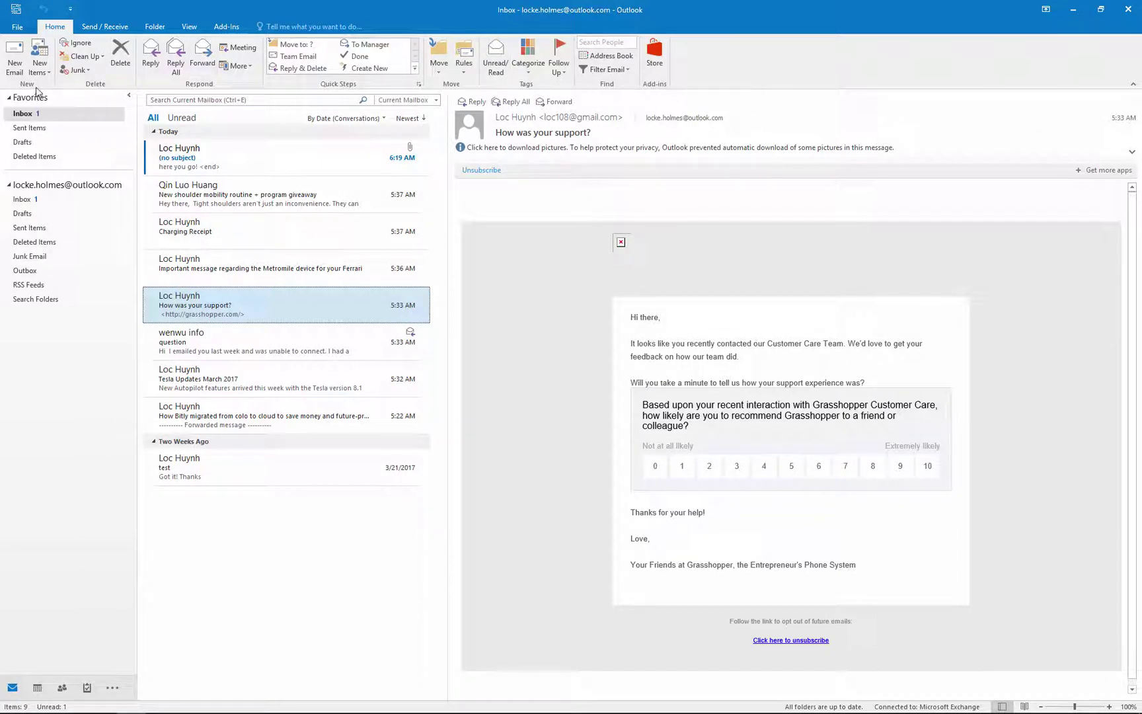
left_click(104, 27)
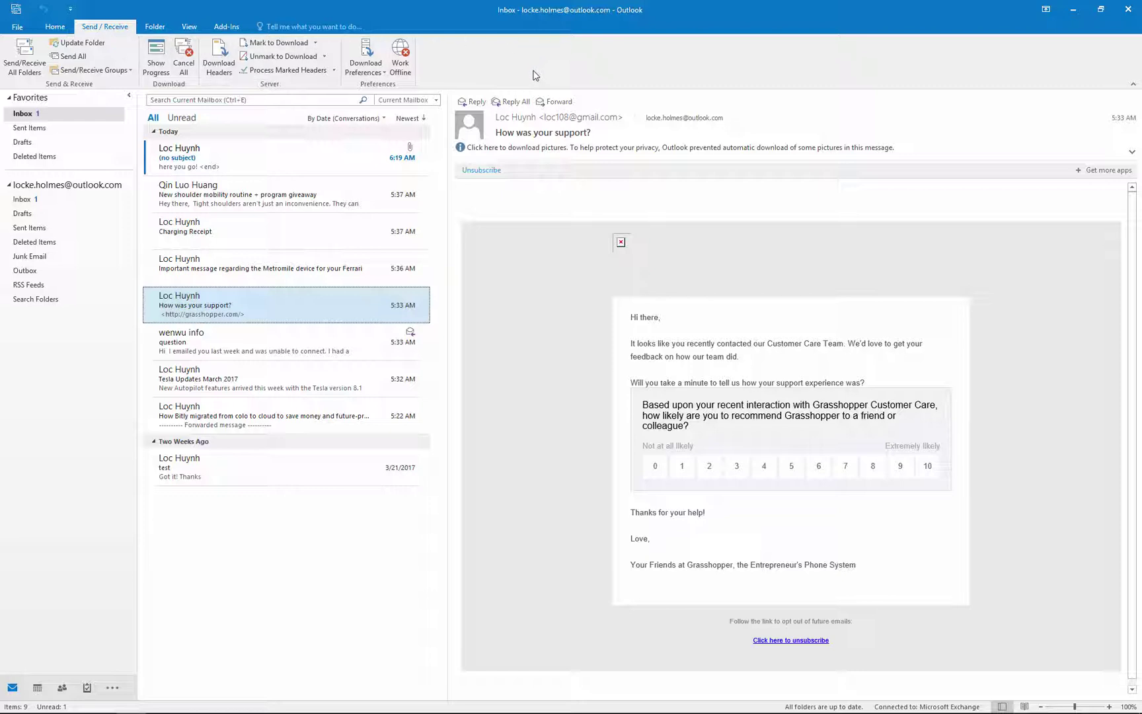
left_click(157, 28)
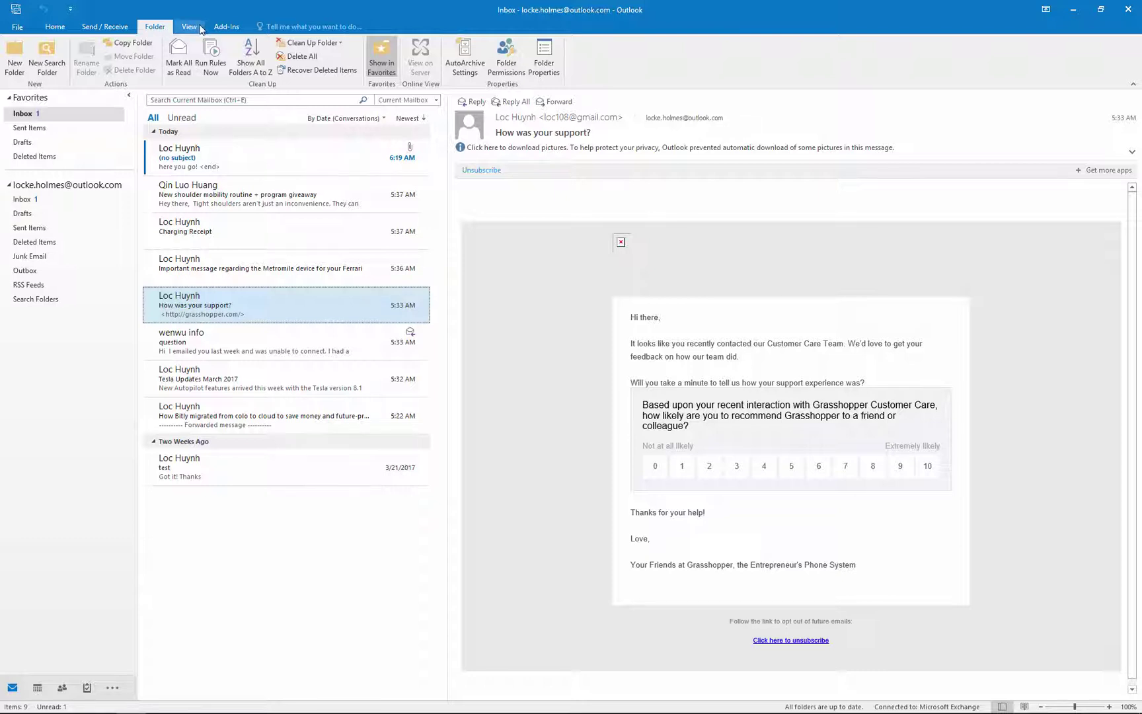
left_click(200, 29)
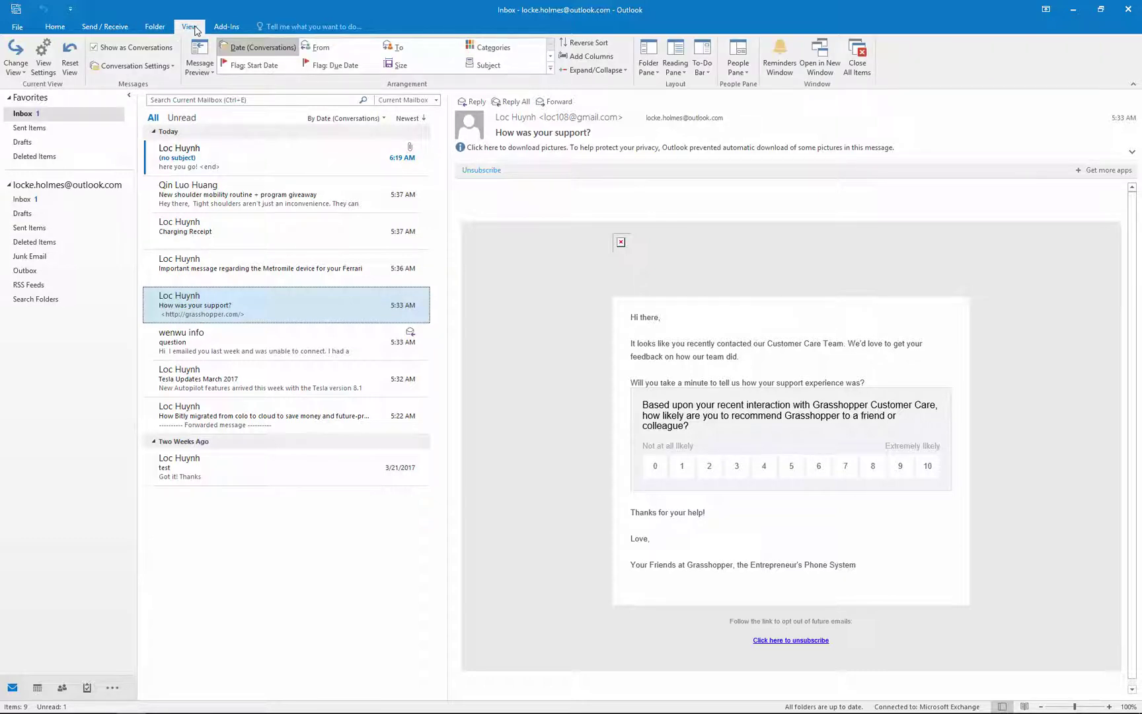
left_click(59, 28)
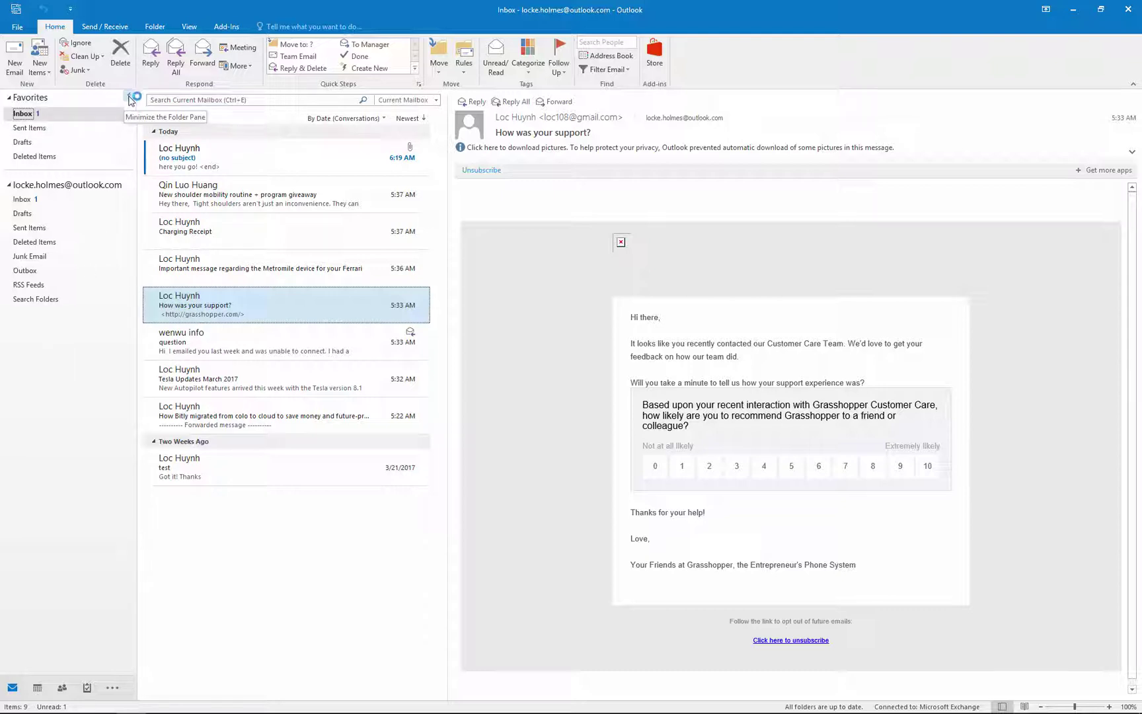
- Minimize the folder pane and expand it back to its full, pinned layout
left_click(130, 99)
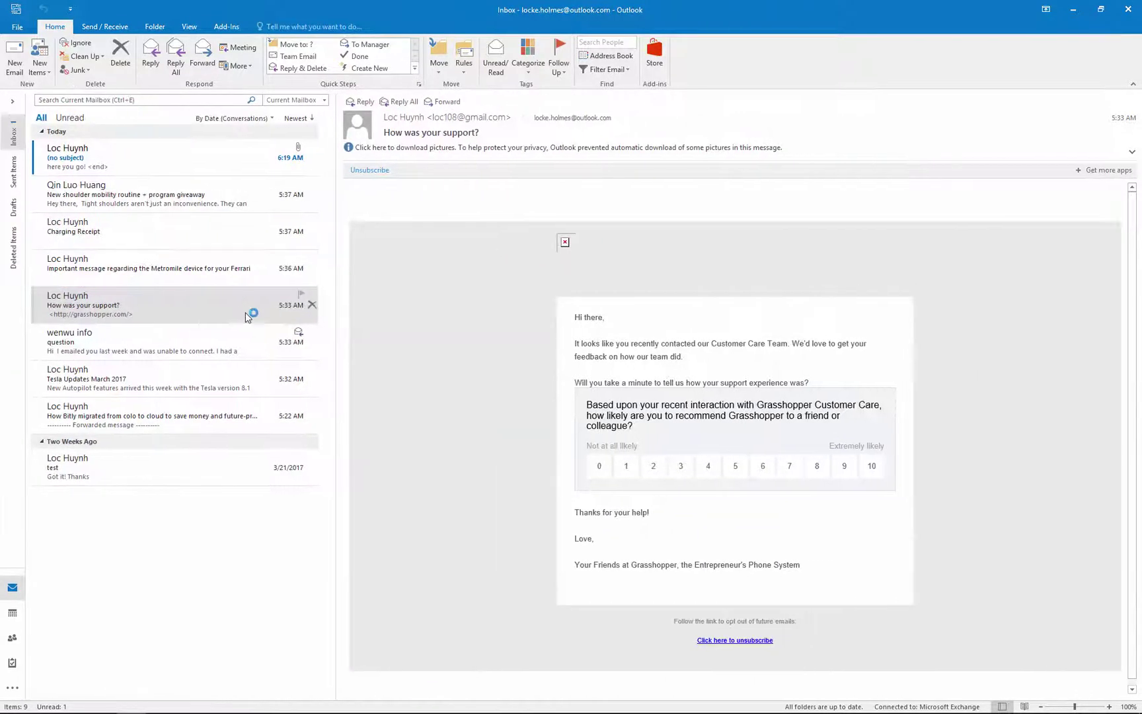
left_click(12, 102)
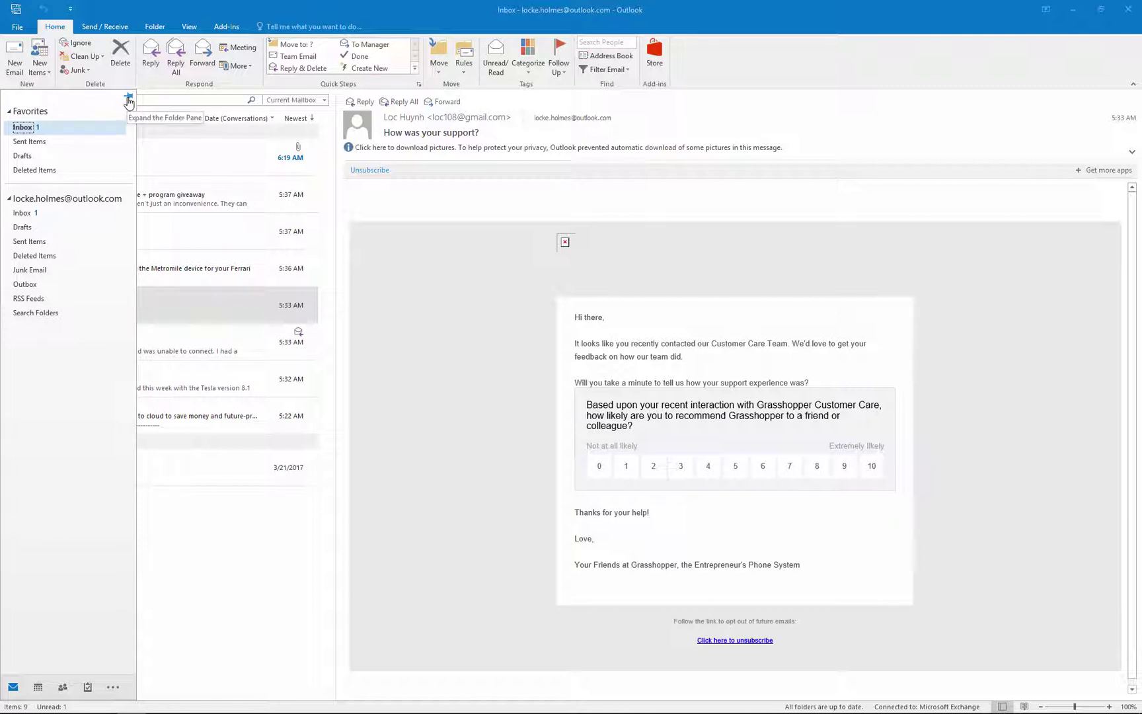
left_click(129, 98)
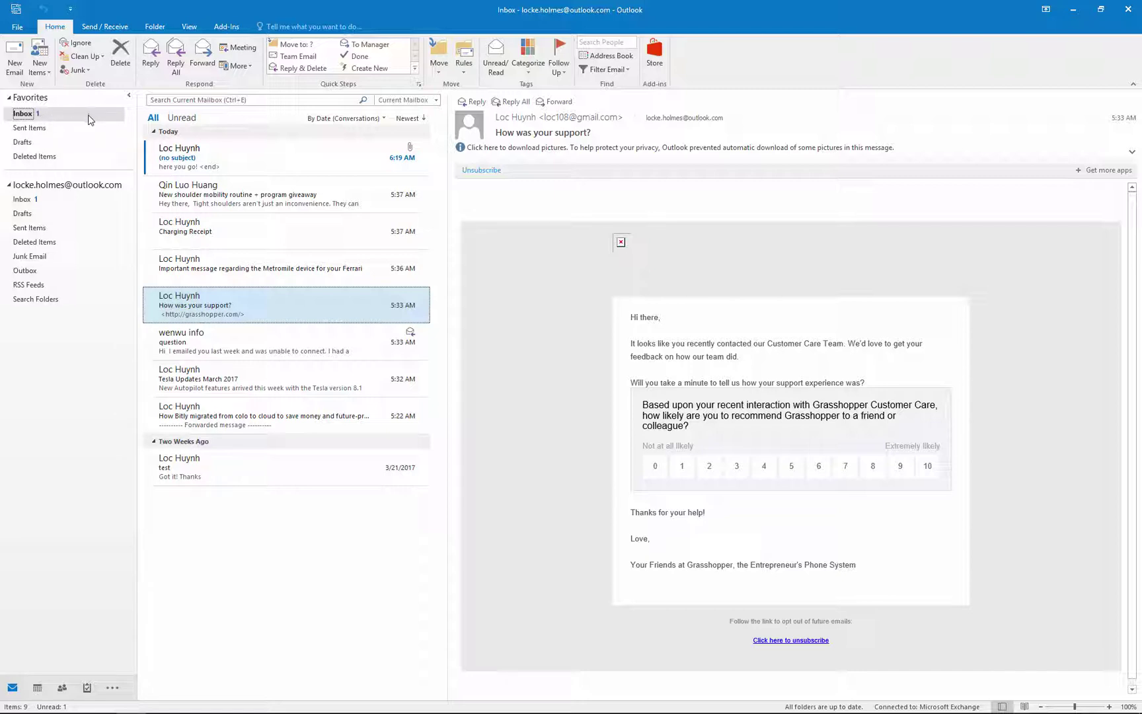
- Preview the "question", "Tesla Updates March 2017" and Bitly migration emails, and widen the message list by narrowing the reading area
left_click(148, 141)
left_click(268, 338)
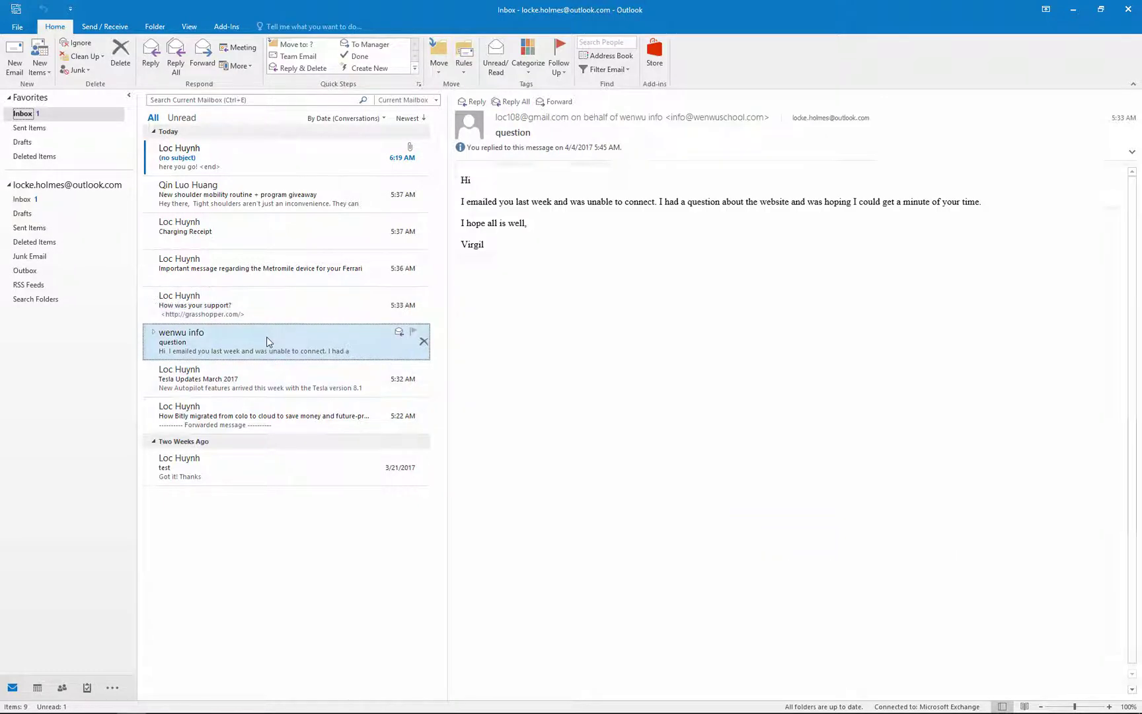
left_click(261, 384)
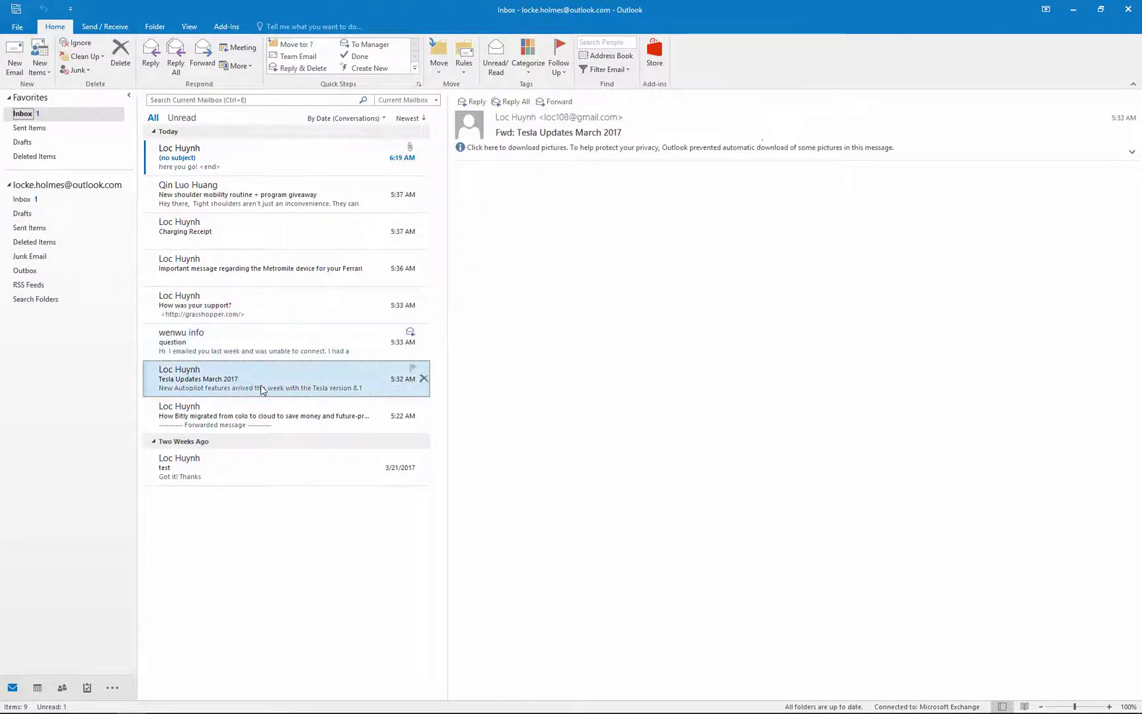
left_click(257, 420)
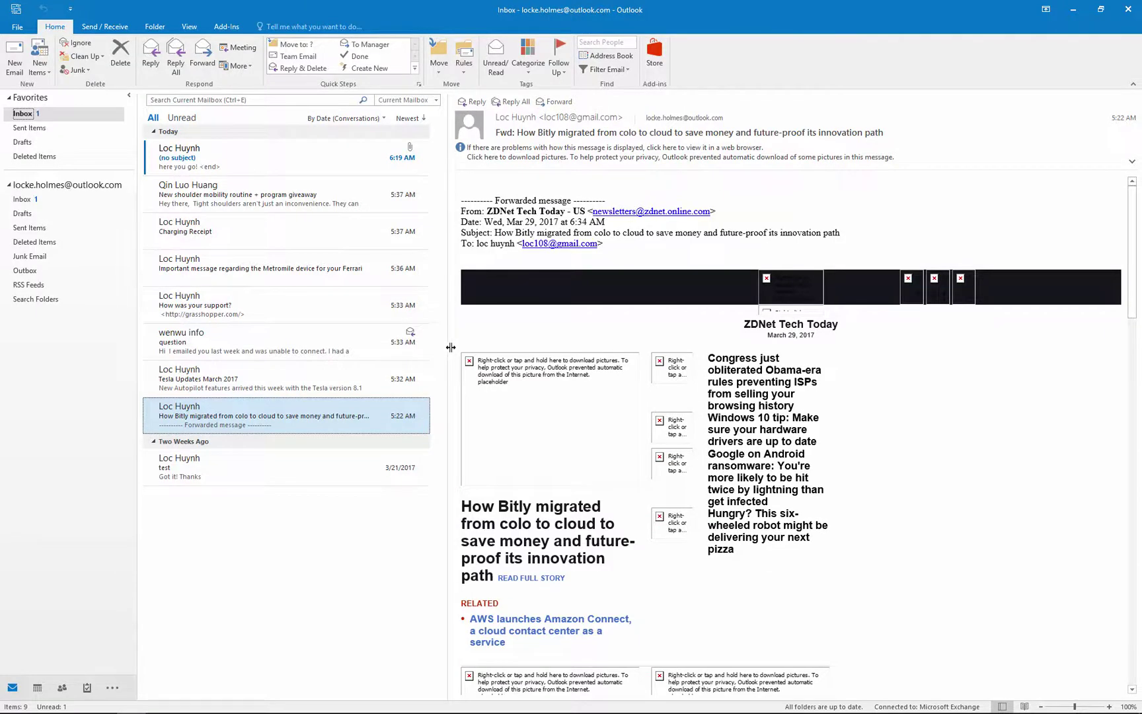
left_click_drag(448, 349, 542, 351)
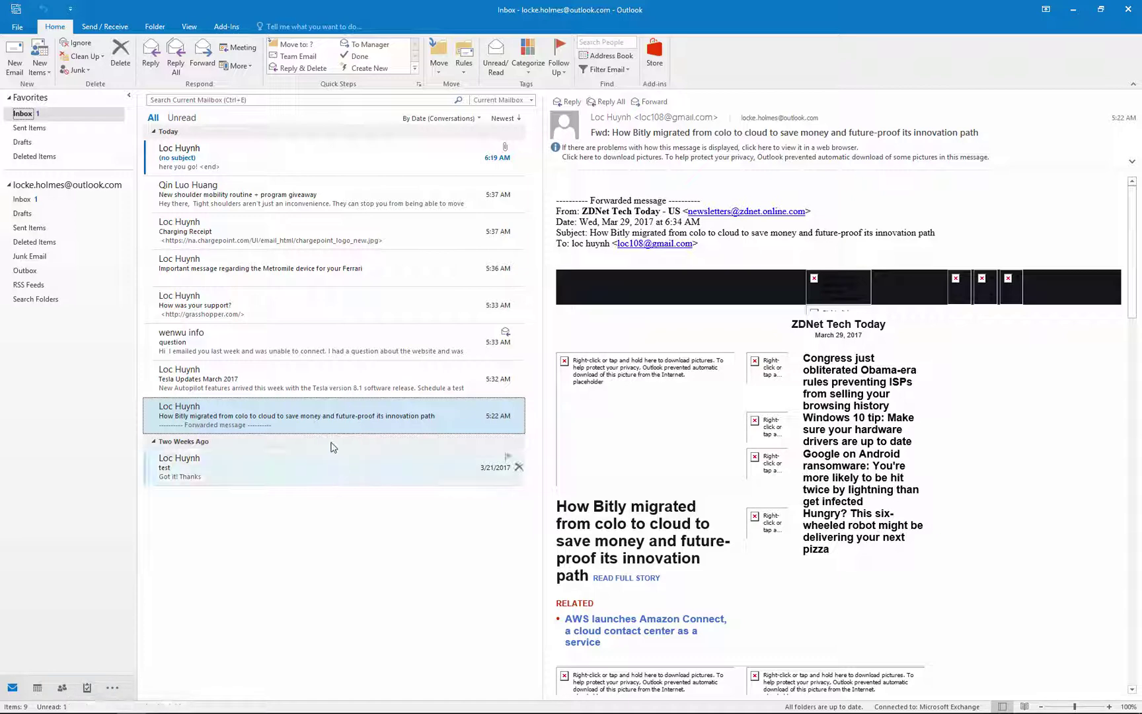
- Download the blocked pictures in the "Tesla Updates March 2017" email and look through its content
left_click(315, 391)
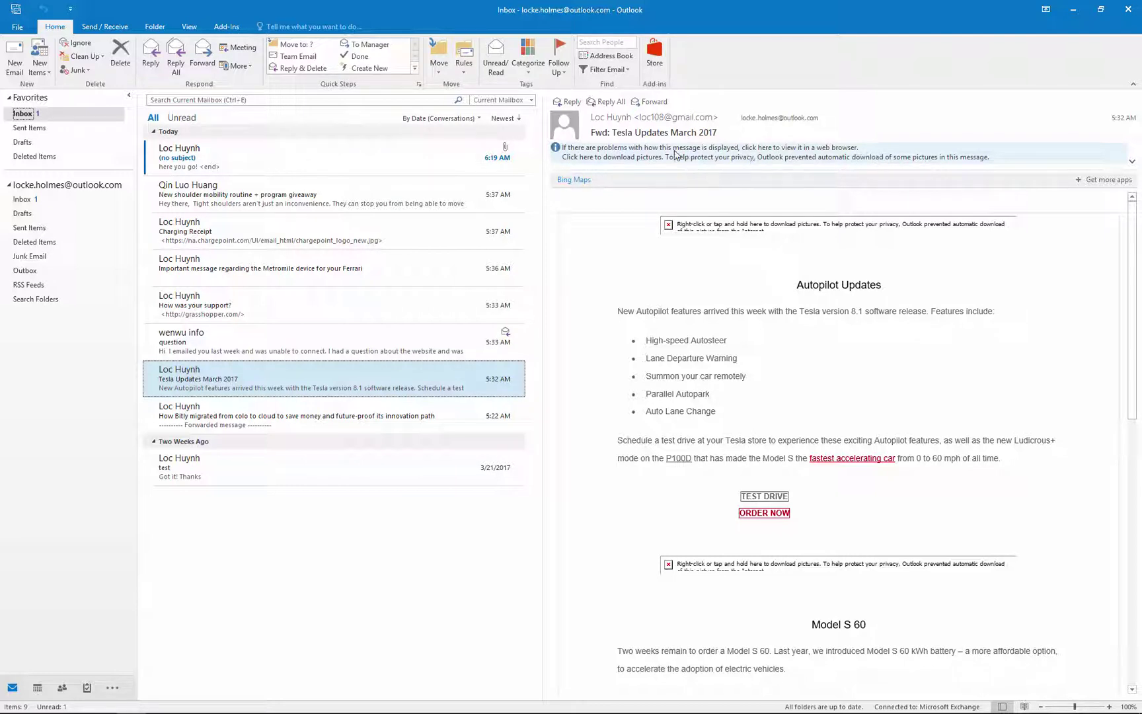
left_click(747, 154)
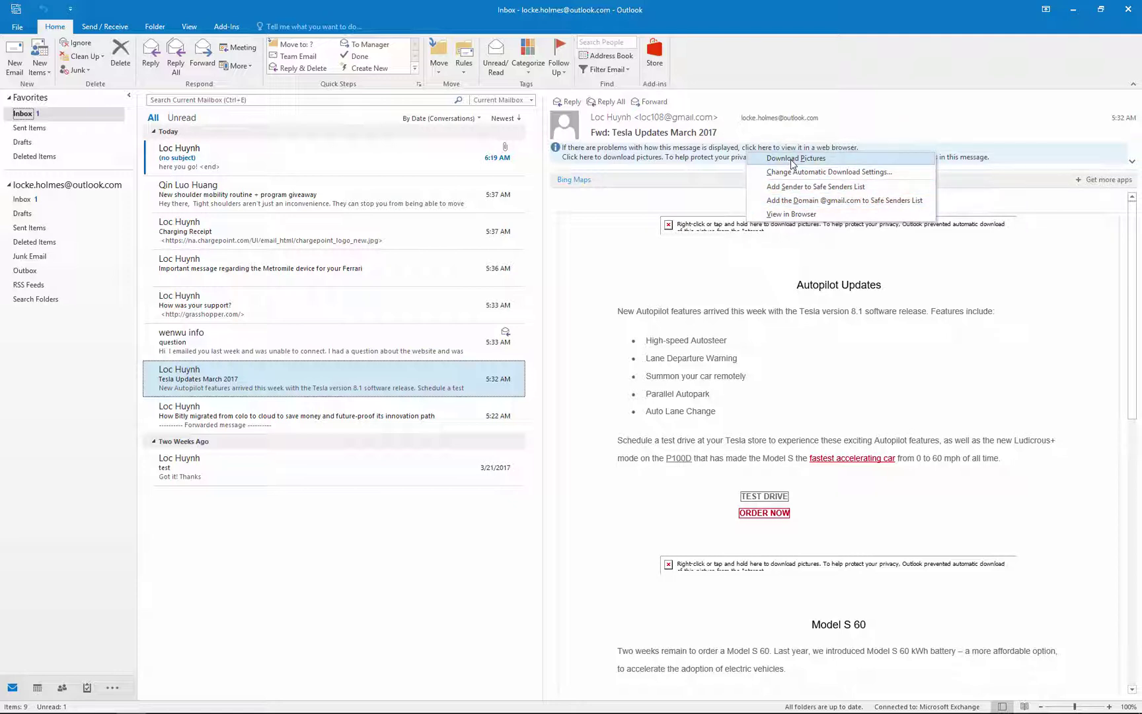
left_click(793, 161)
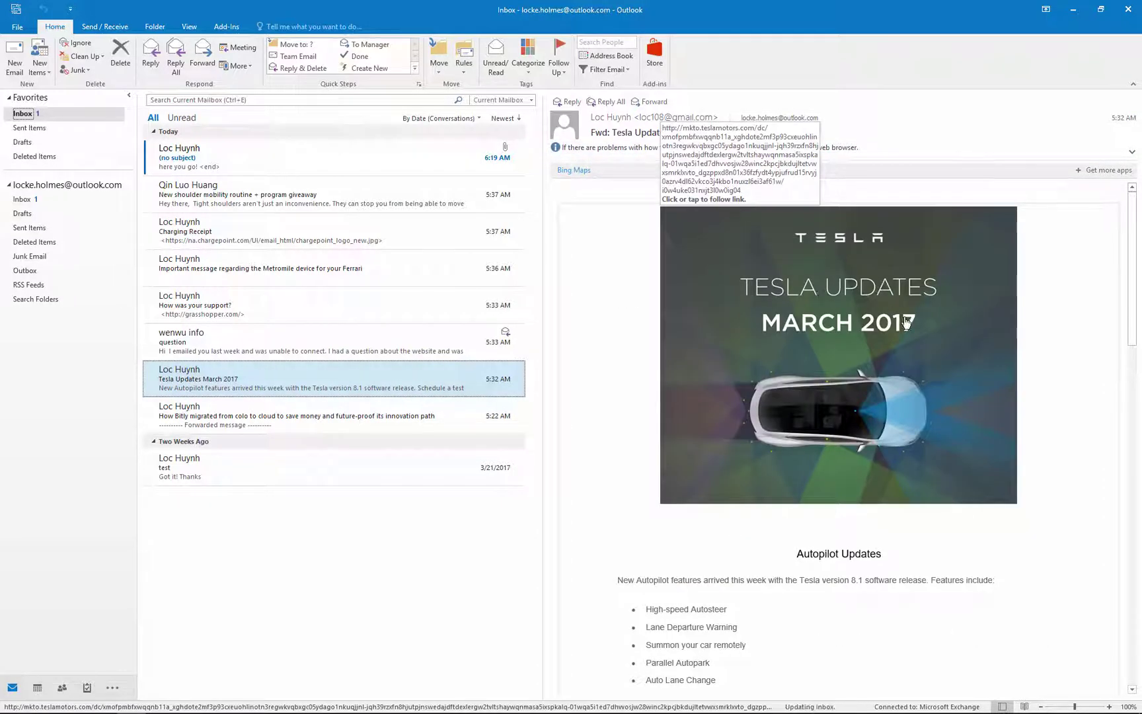
scroll(1039, 355, "down", 3)
scroll(1042, 356, "down", 12)
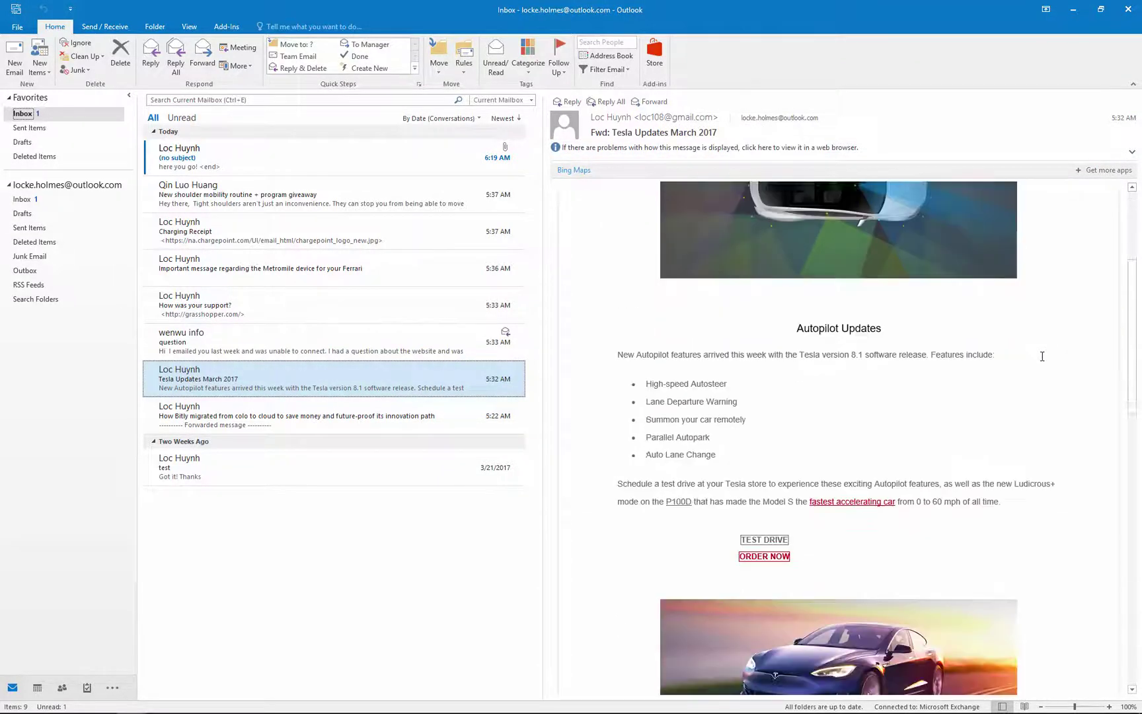
scroll(1042, 357, "down", 15)
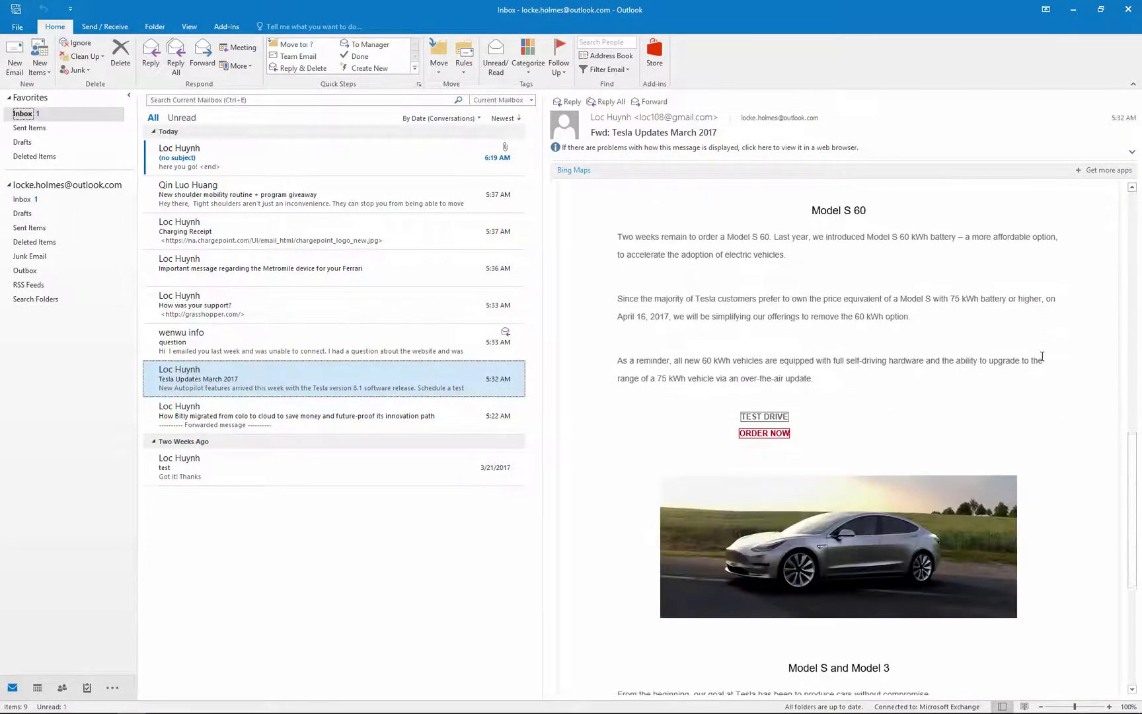
scroll(1042, 356, "up", 20)
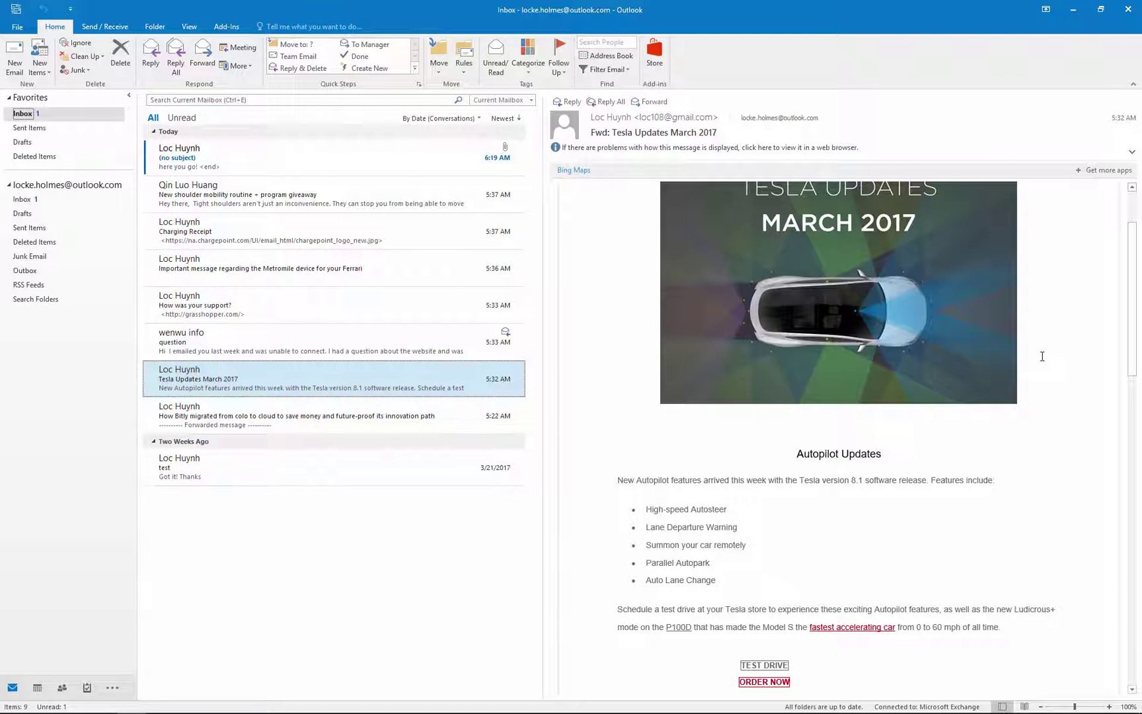
scroll(1042, 356, "up", 1)
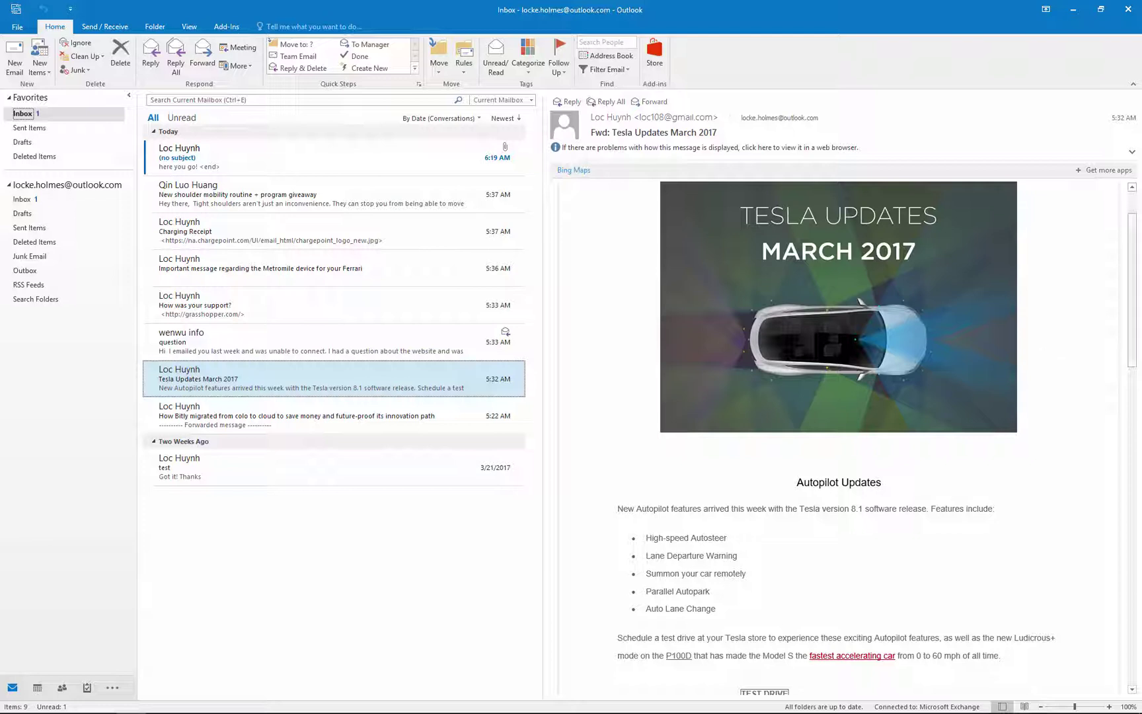
- Change the inbox layout to the Single view
left_click(187, 27)
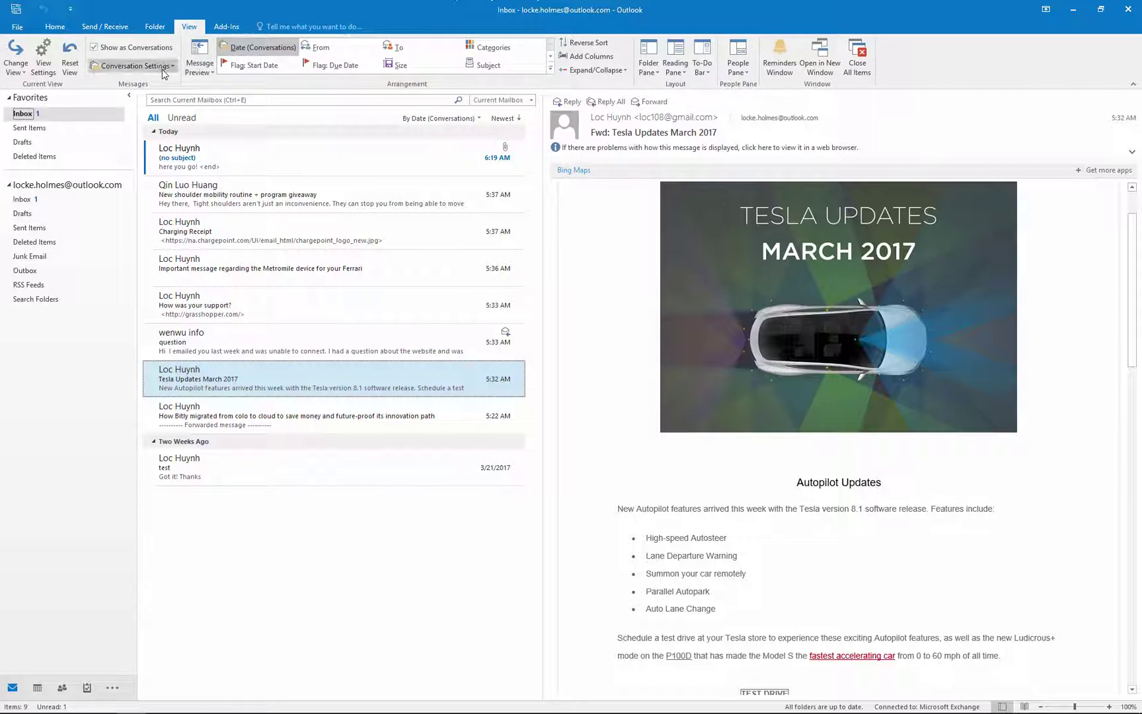
left_click(17, 73)
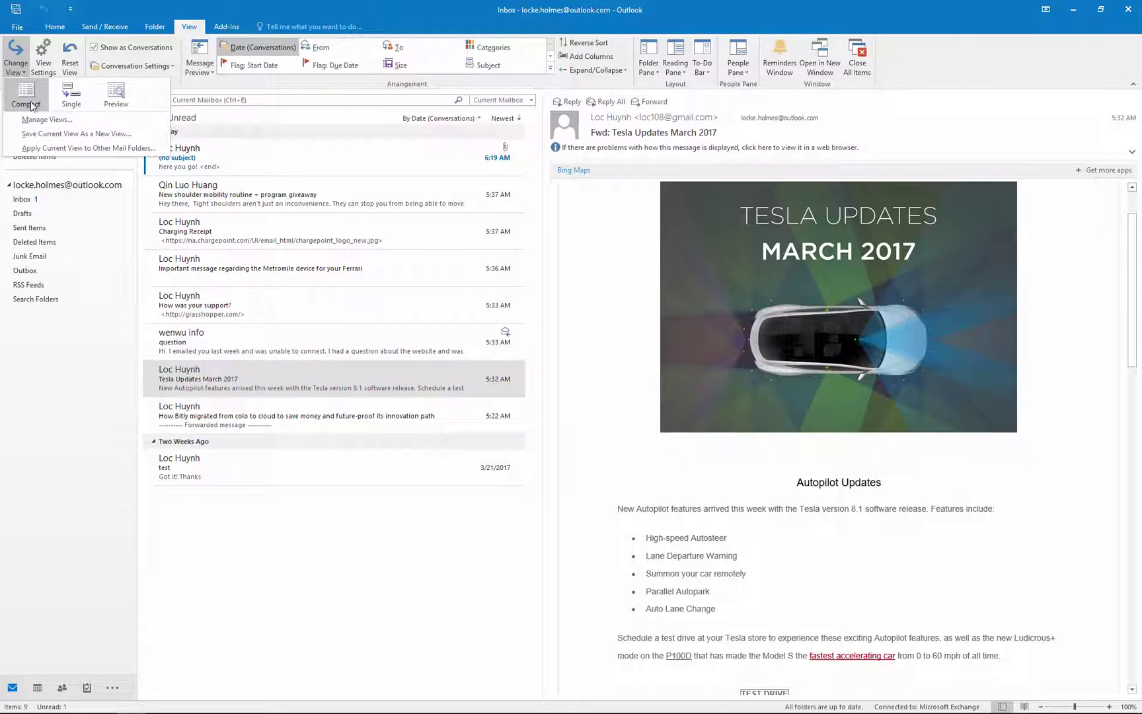
left_click(64, 105)
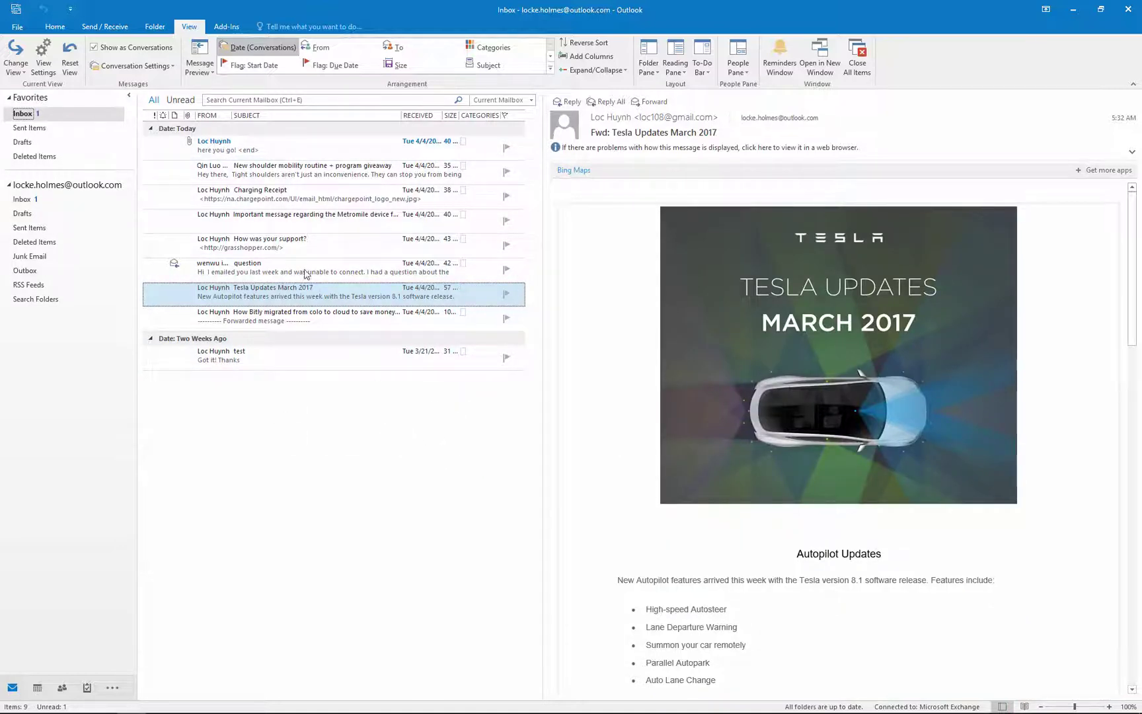
- Try the Preview view for the inbox and return to the Single view
left_click(17, 69)
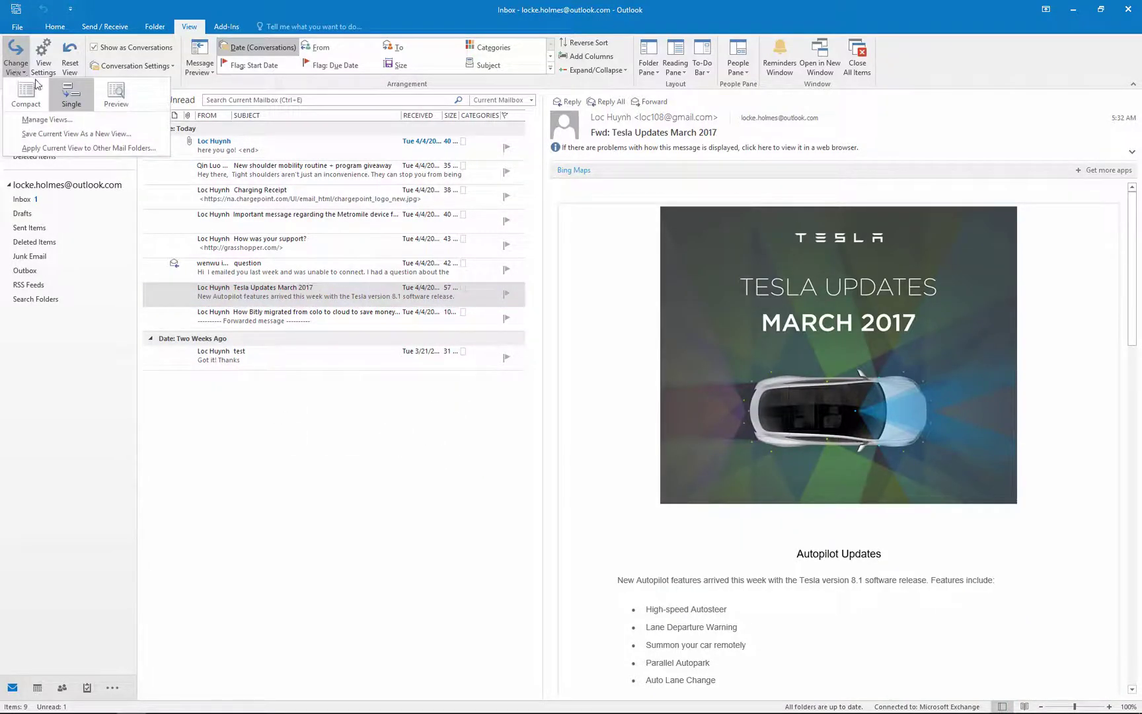
left_click(132, 100)
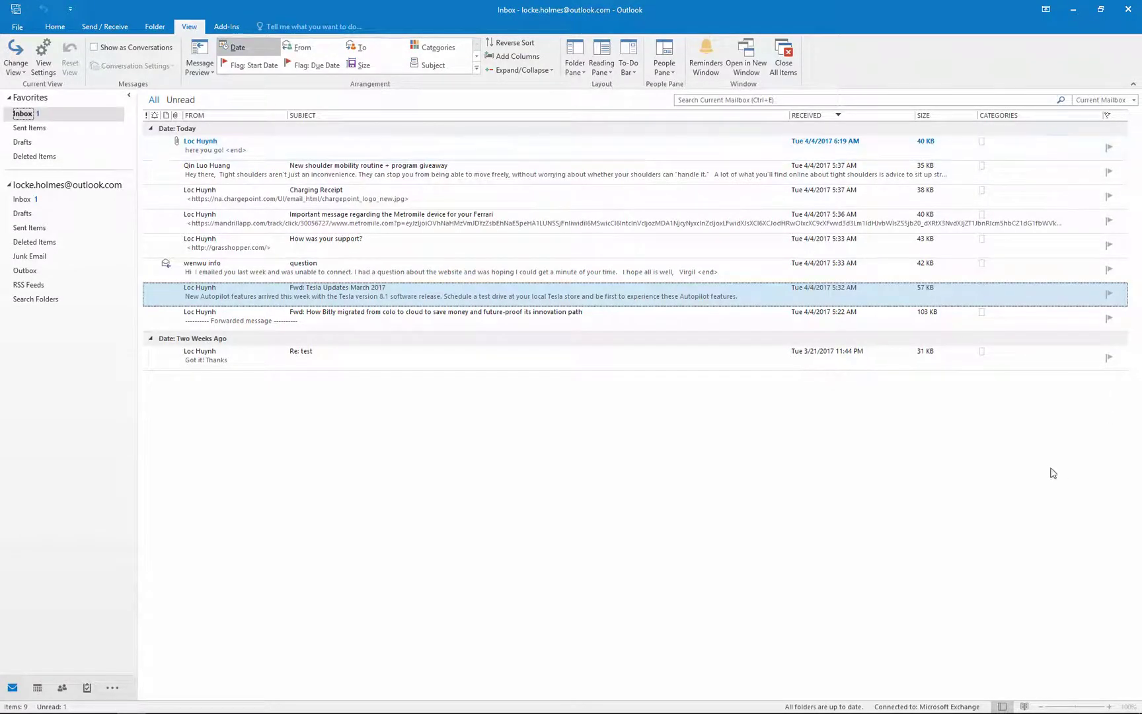
left_click(24, 71)
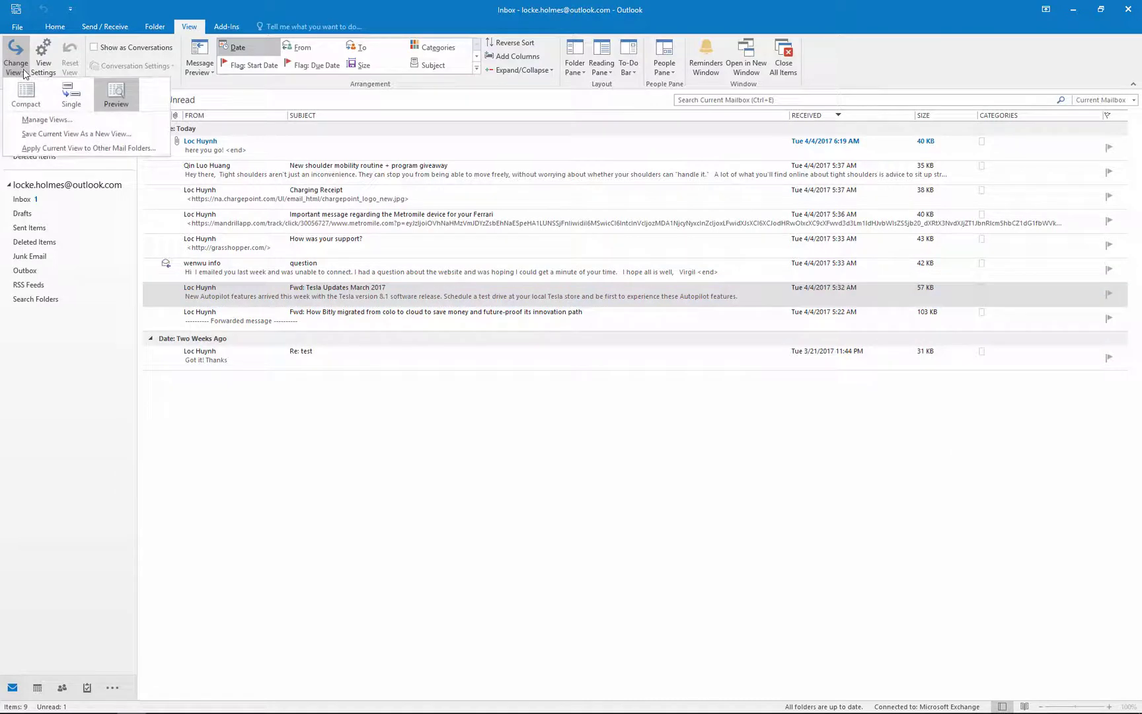
left_click(26, 92)
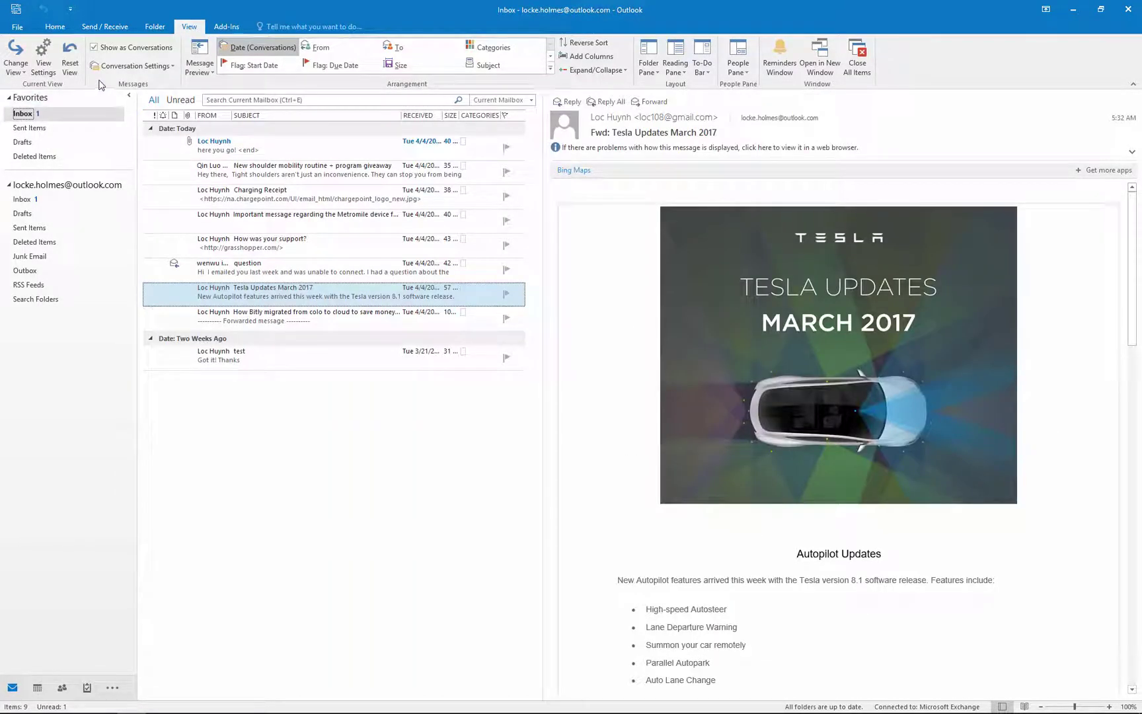
- Turn off conversation grouping for this folder only and turn it back on for the same folder
left_click(94, 48)
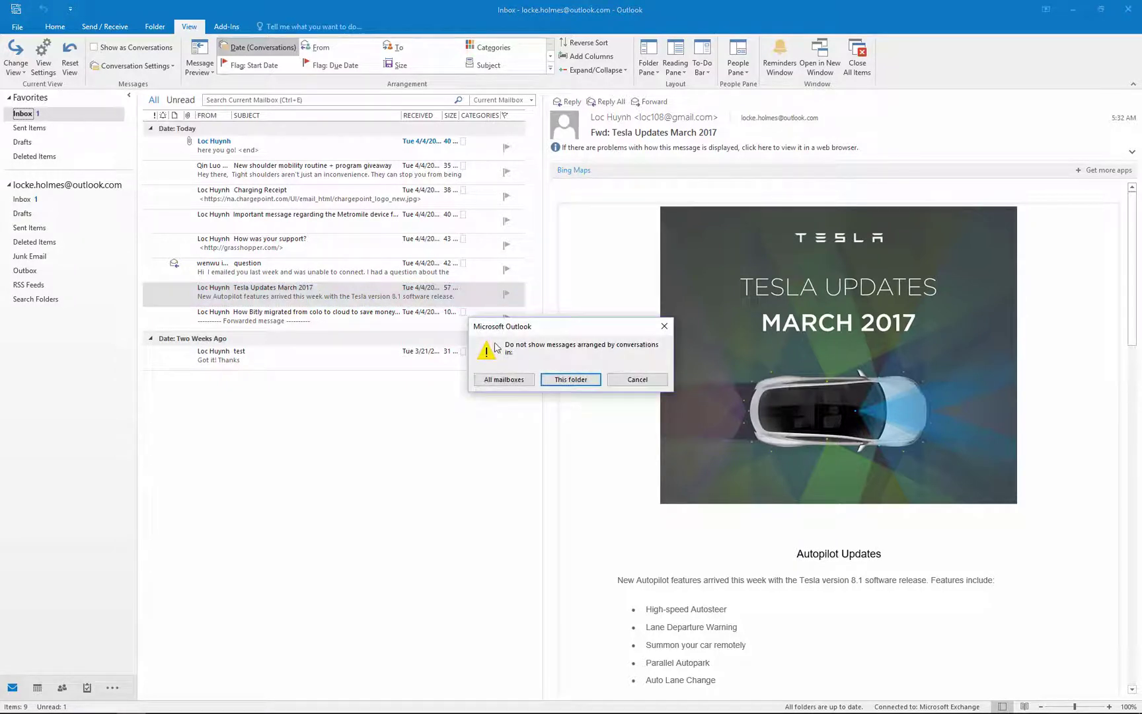
left_click(577, 381)
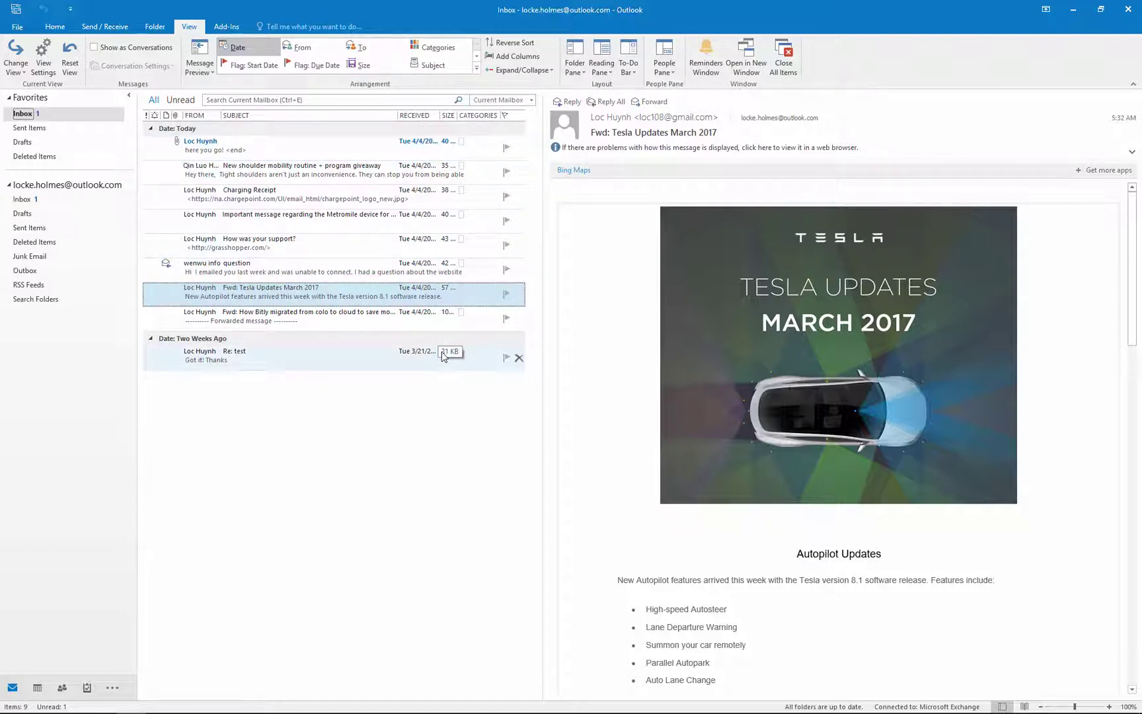
left_click(110, 50)
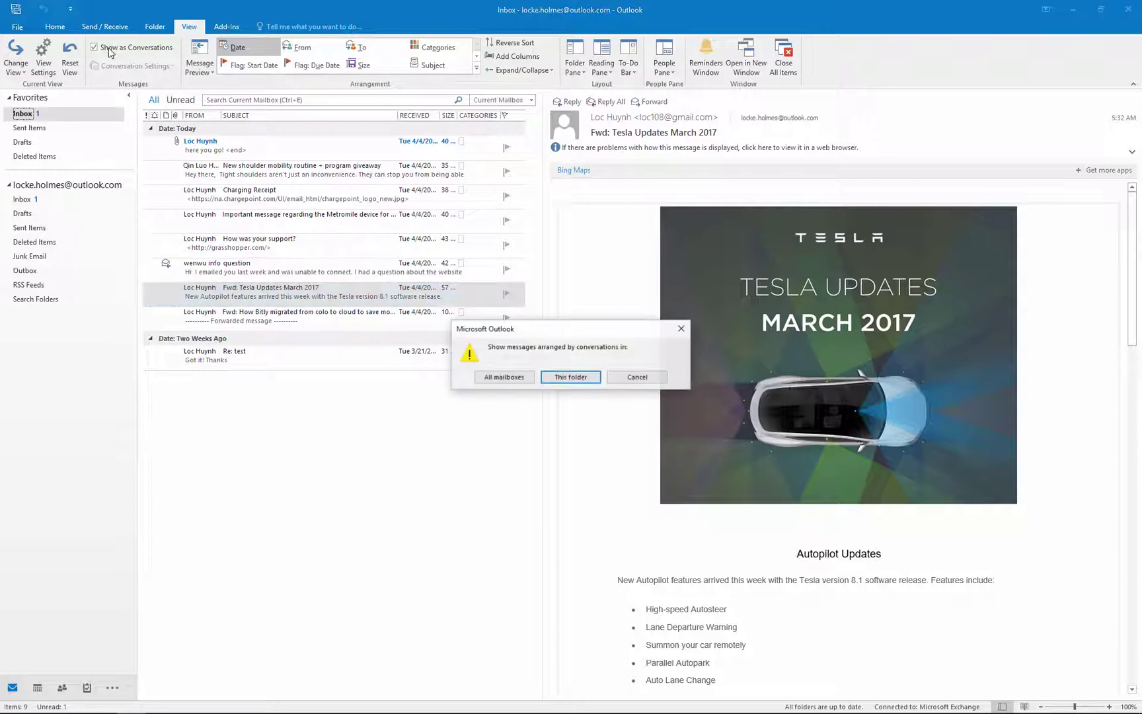
left_click(570, 378)
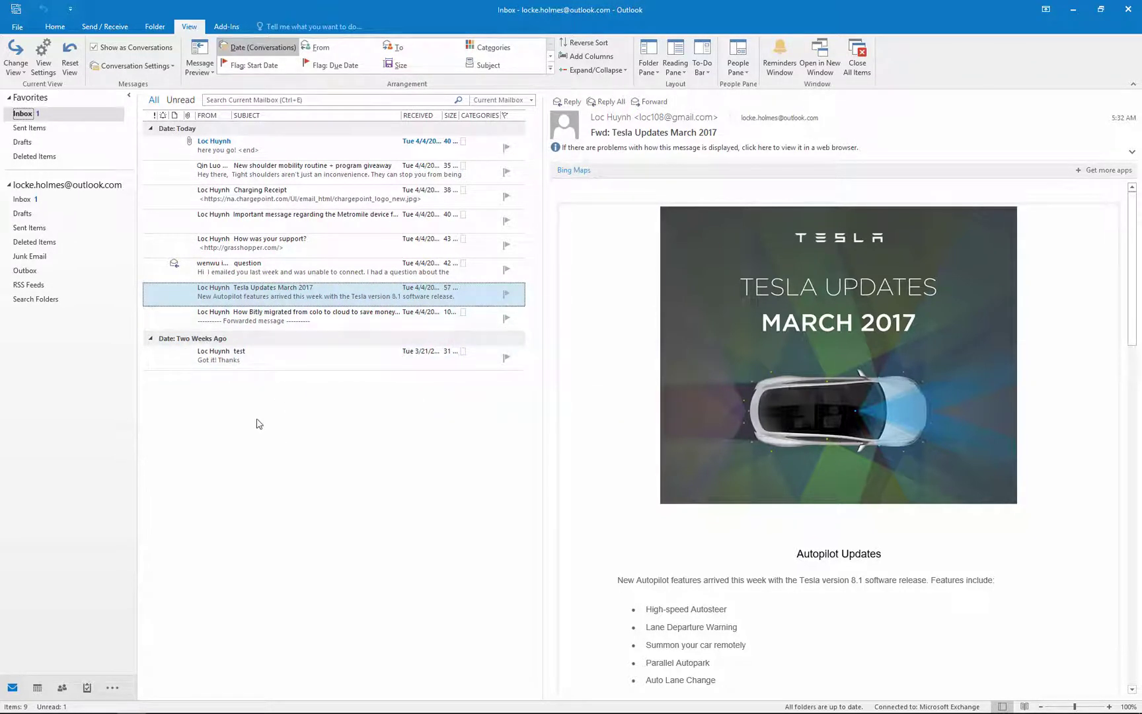
- Expand the "question" conversation to see its messages, and stop showing messages as conversations in this folder only
left_click(184, 271)
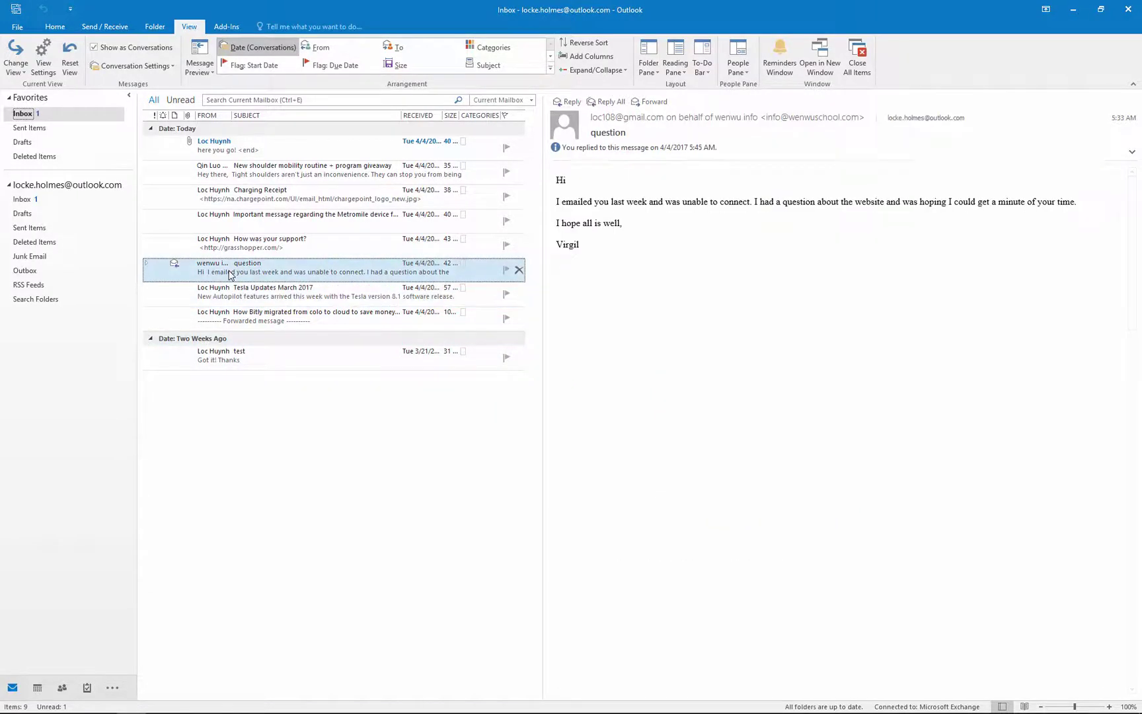
left_click(147, 265)
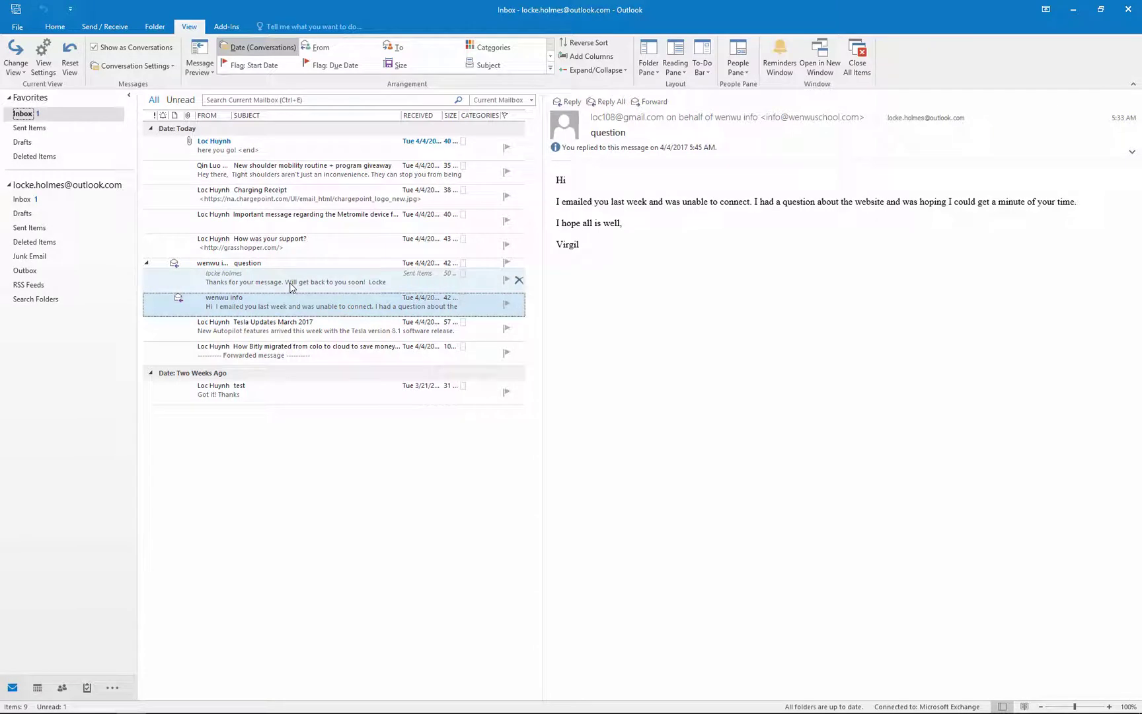
left_click(117, 48)
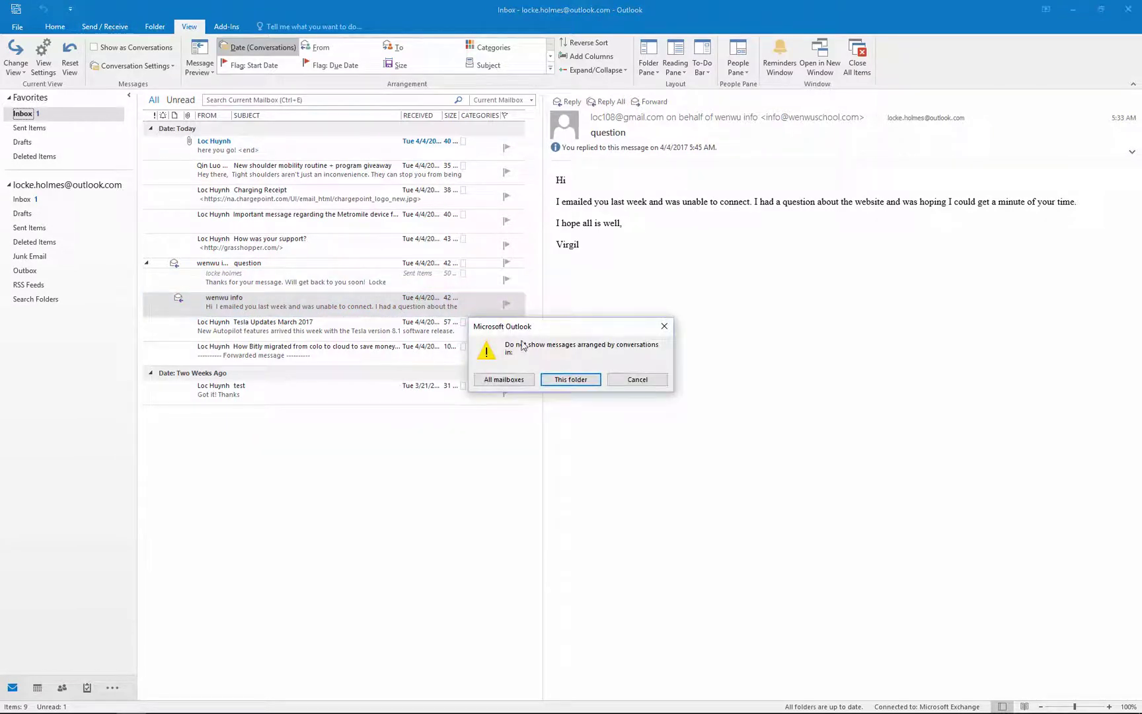
left_click(571, 382)
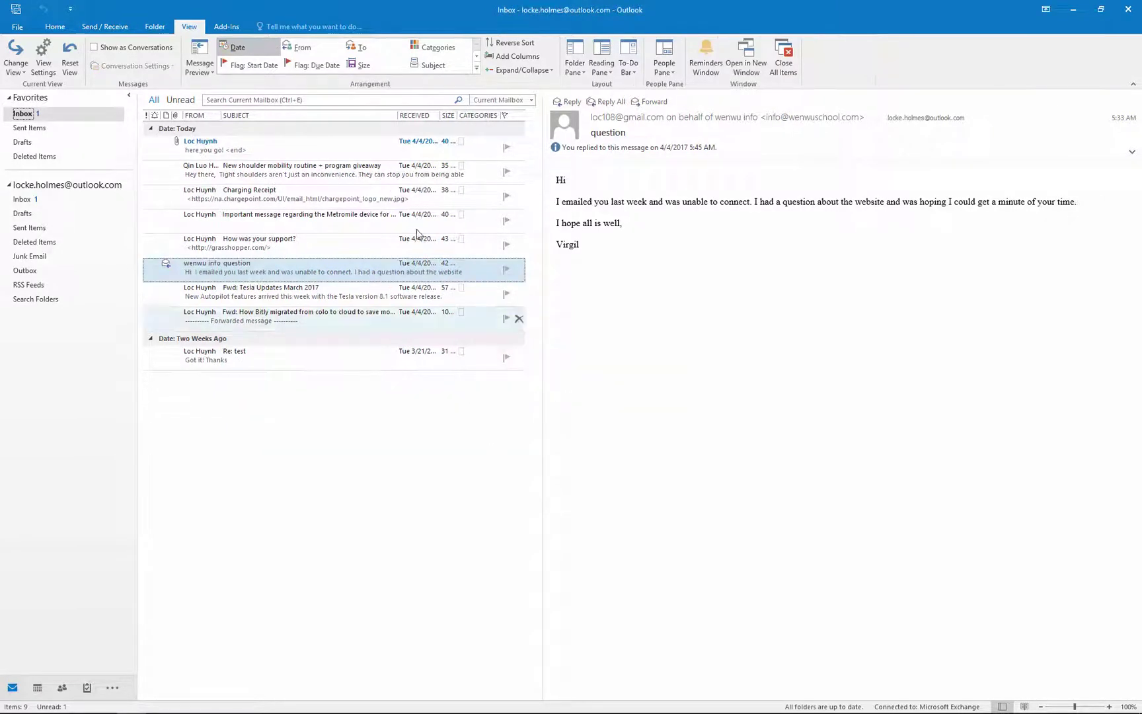
- Add the Created field to the columns of the inbox's Single view and widen the message list
left_click(44, 69)
left_click_drag(584, 265, 407, 113)
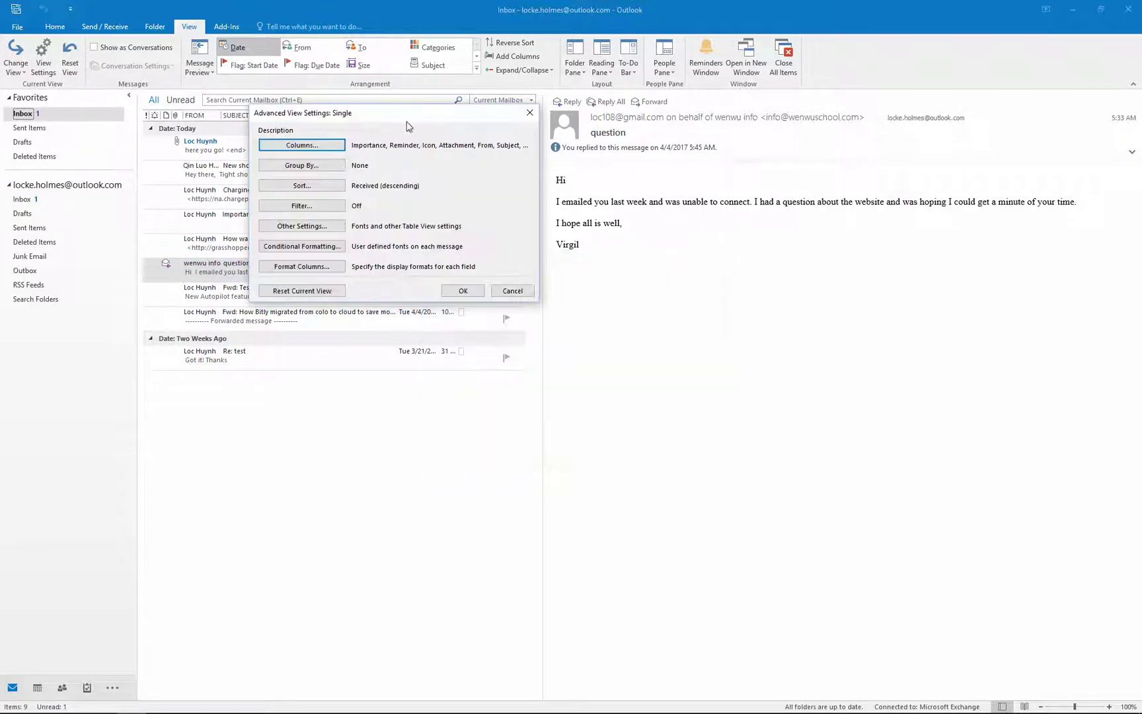
left_click(311, 150)
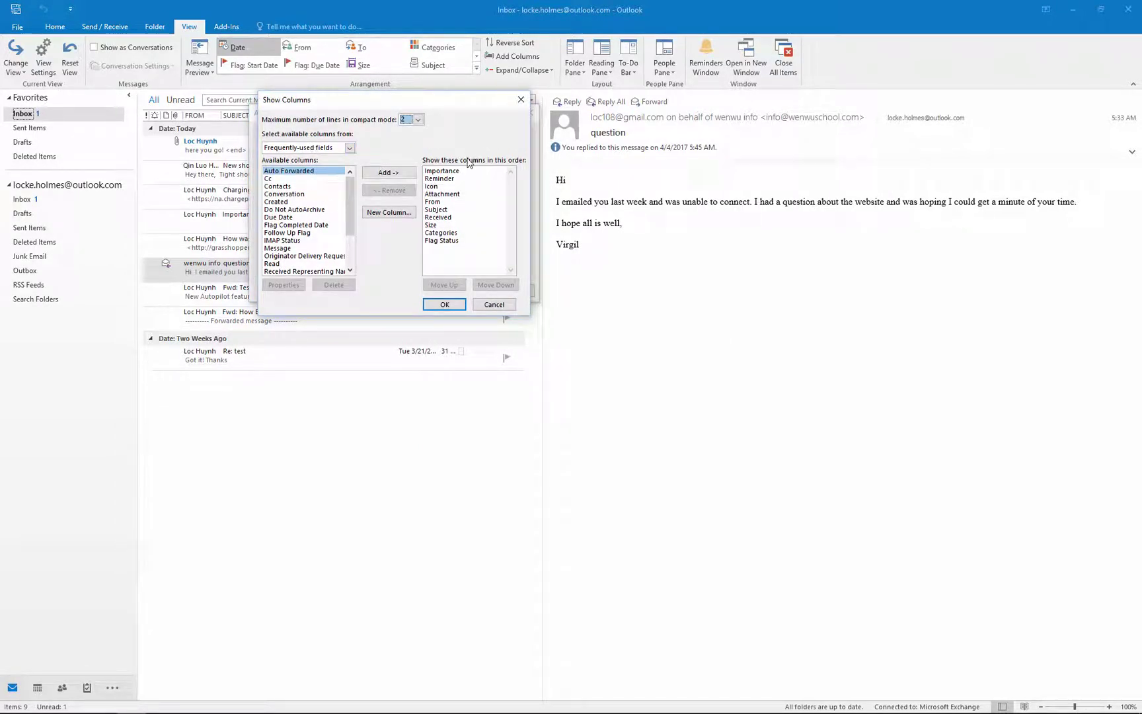
left_click_drag(452, 105, 448, 270)
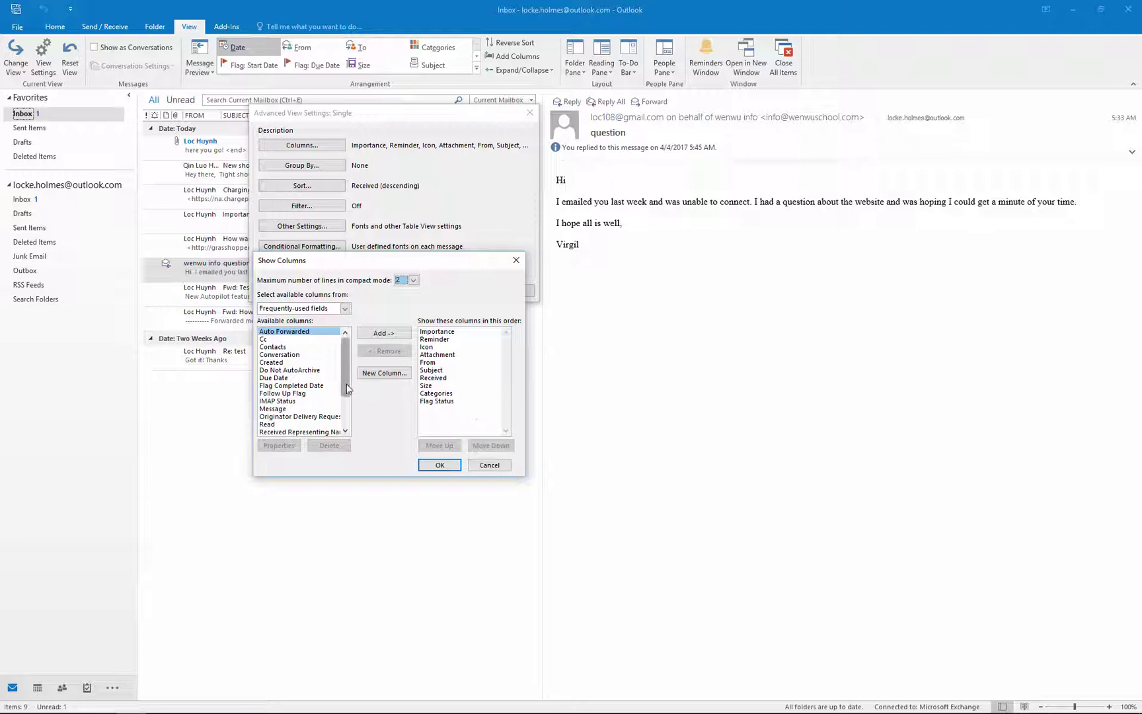
mouse_move(346, 389)
left_mouse_down()
mouse_move(347, 426)
mouse_move(349, 363)
left_mouse_up()
left_click(277, 364)
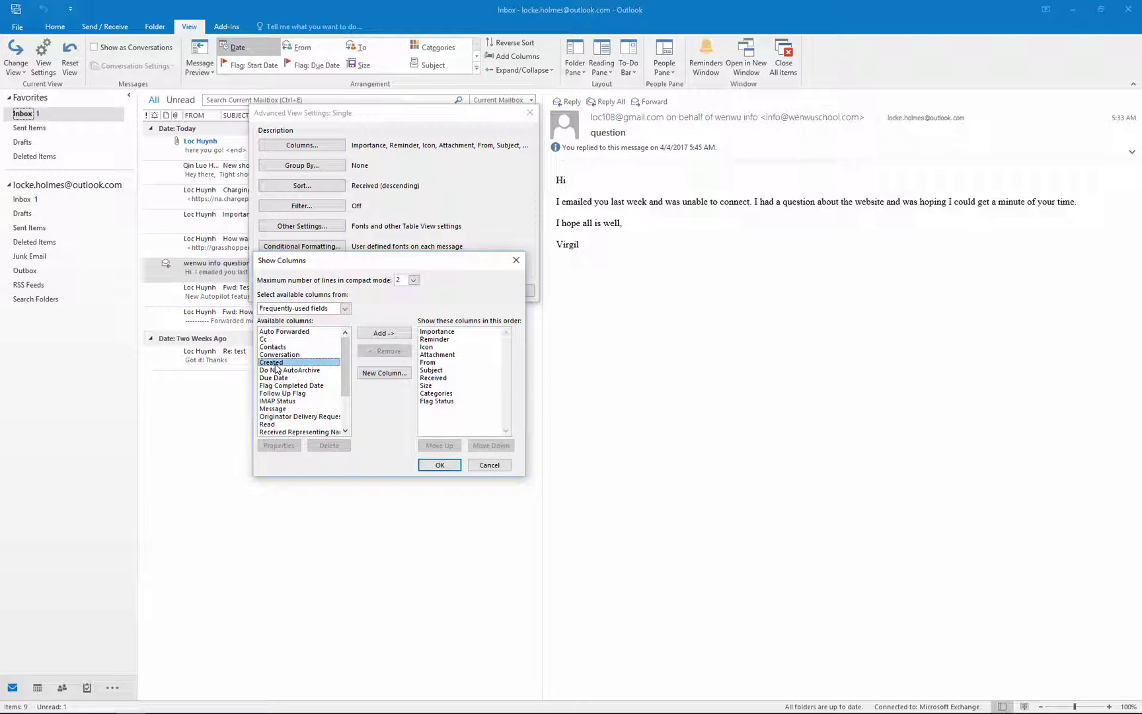
left_click(384, 333)
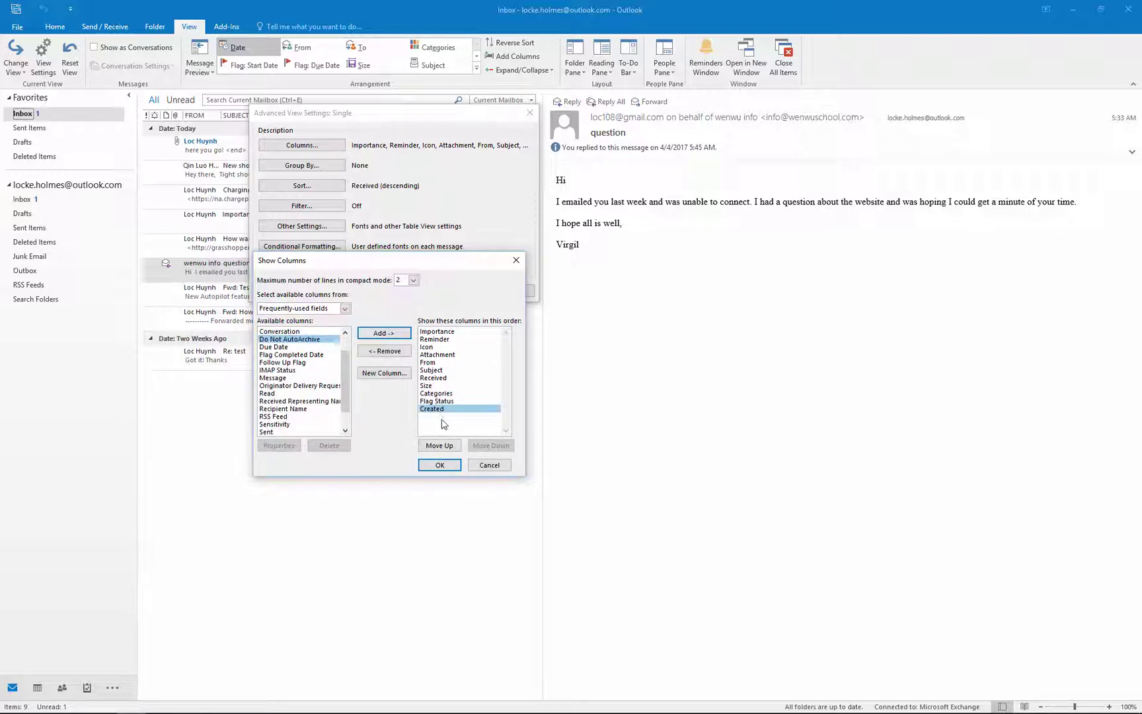
mouse_move(440, 410)
left_mouse_down()
mouse_move(441, 354)
mouse_move(434, 419)
left_mouse_up()
left_click(449, 466)
left_click(470, 297)
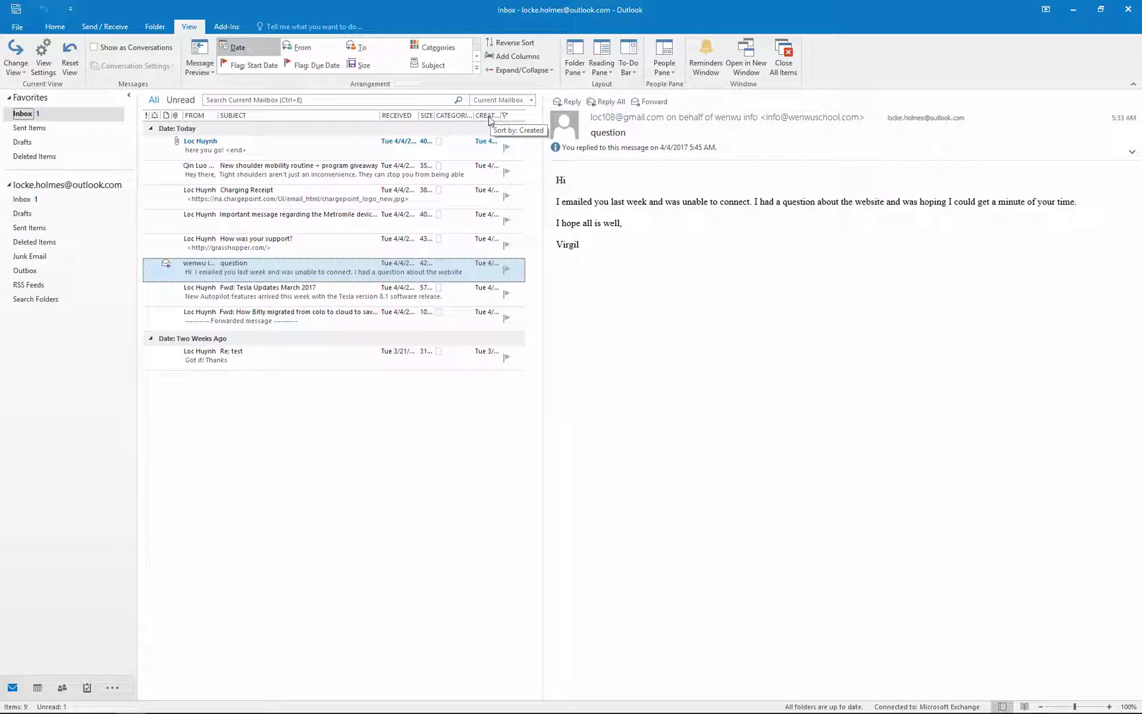
left_click_drag(544, 139, 792, 149)
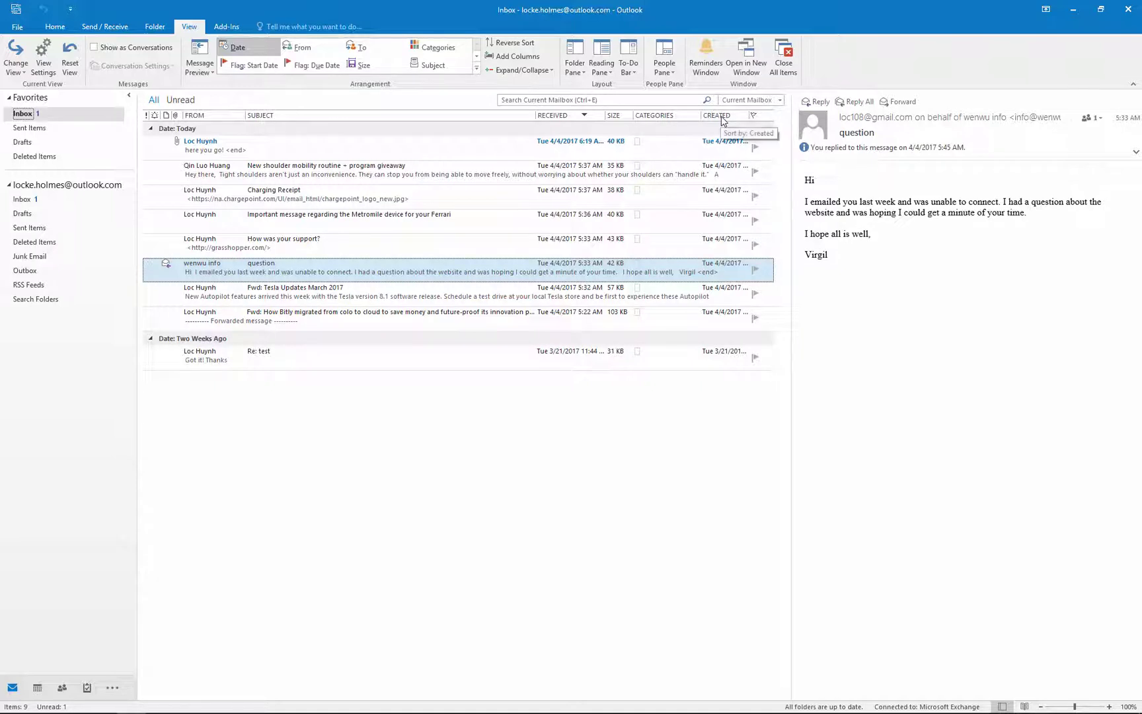
- Sort the inbox by sender, by subject and by received date with the oldest messages first
left_click(207, 117)
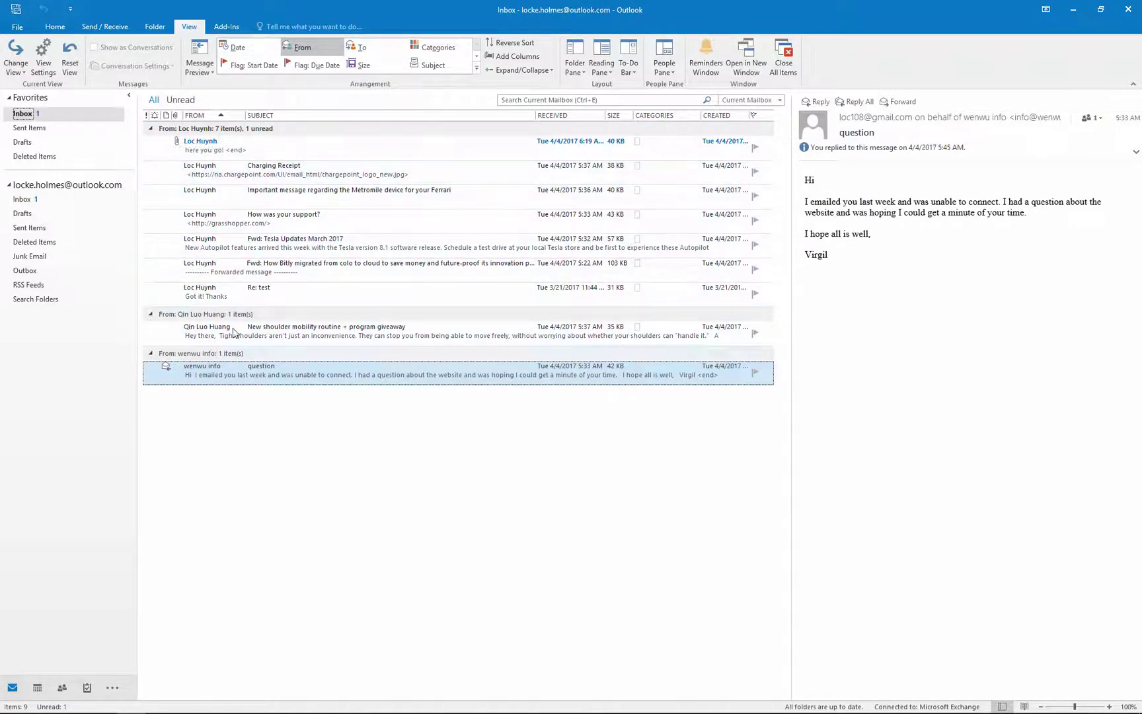
left_click(368, 117)
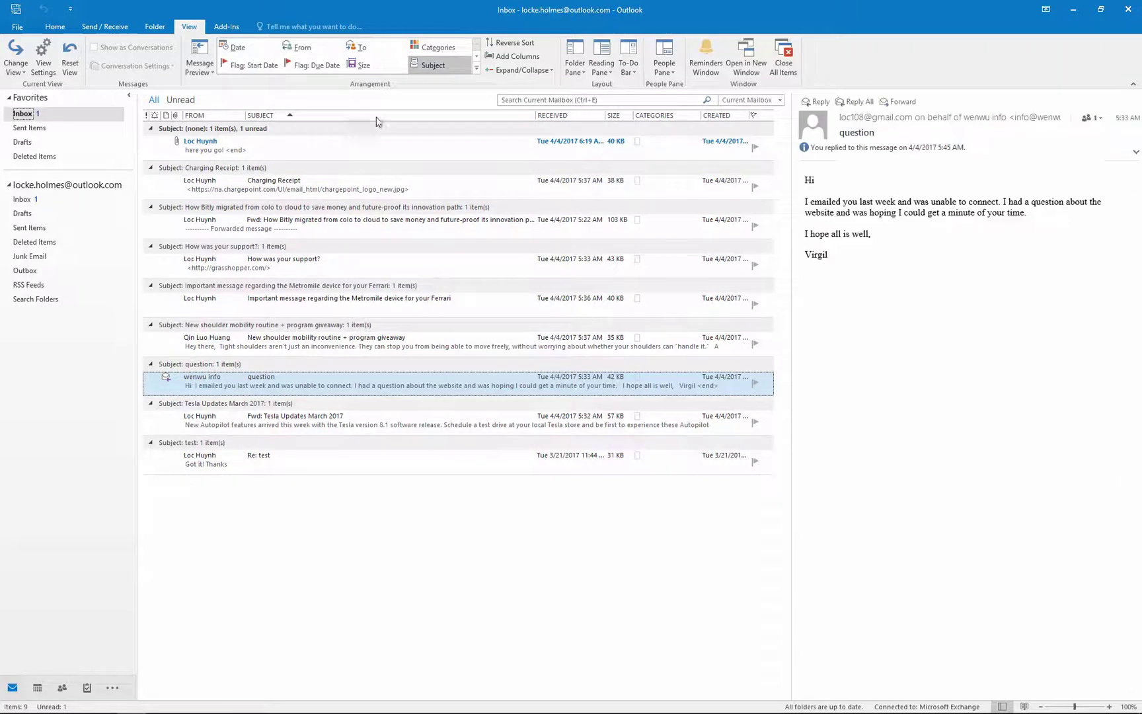
left_click(573, 119)
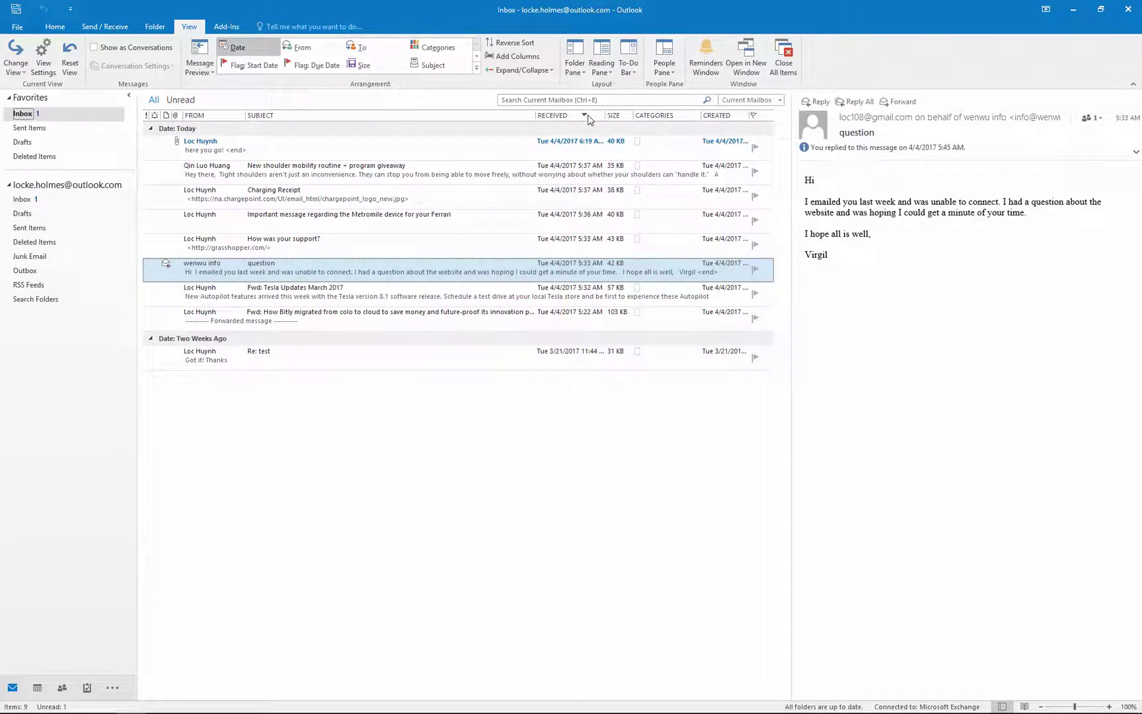
left_click(585, 119)
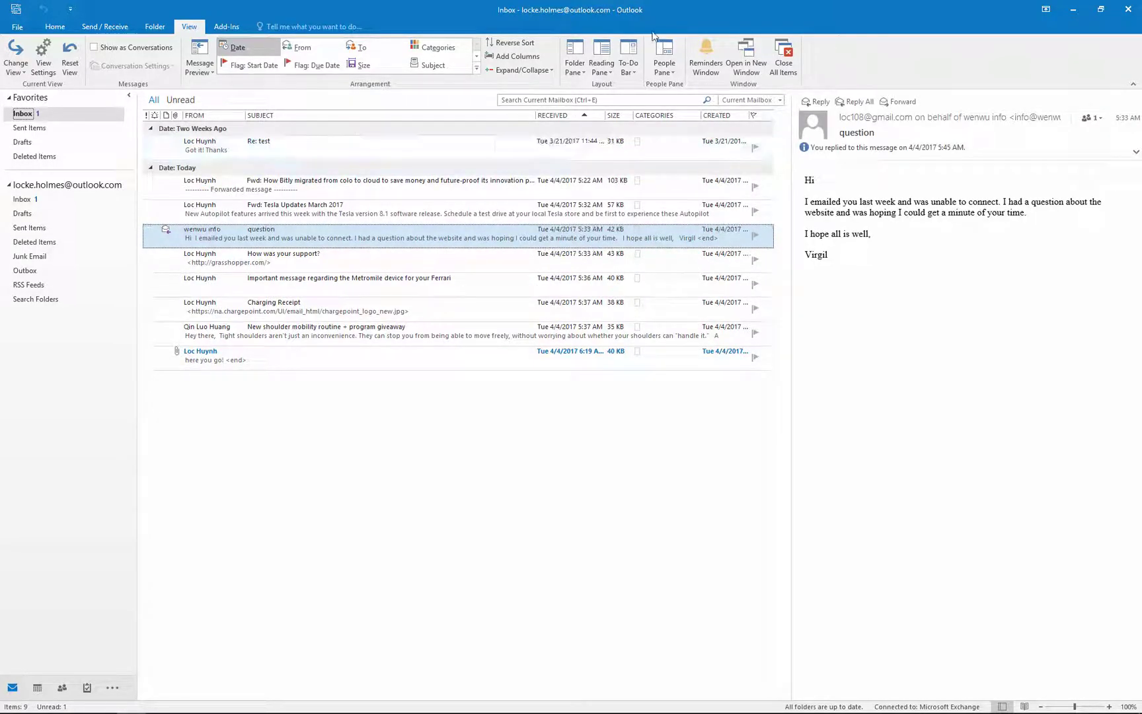
- Try the reading pane at the bottom and turned off, and view the "How was your support?" message in its own window
left_click(608, 76)
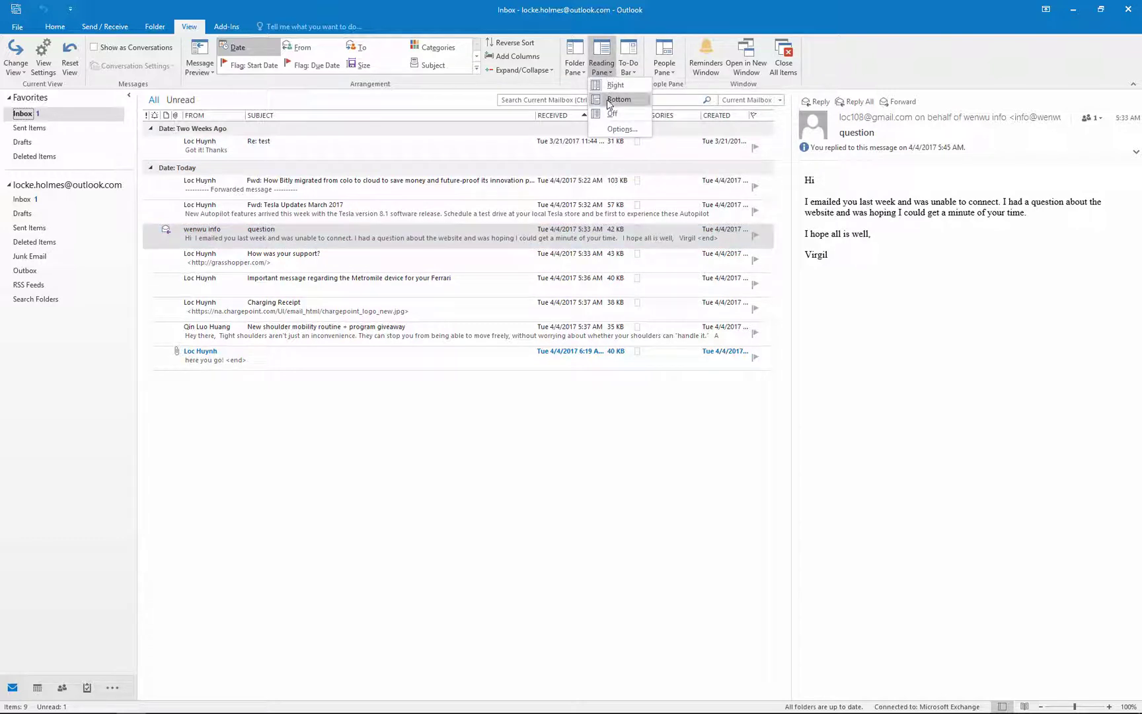
left_click(606, 99)
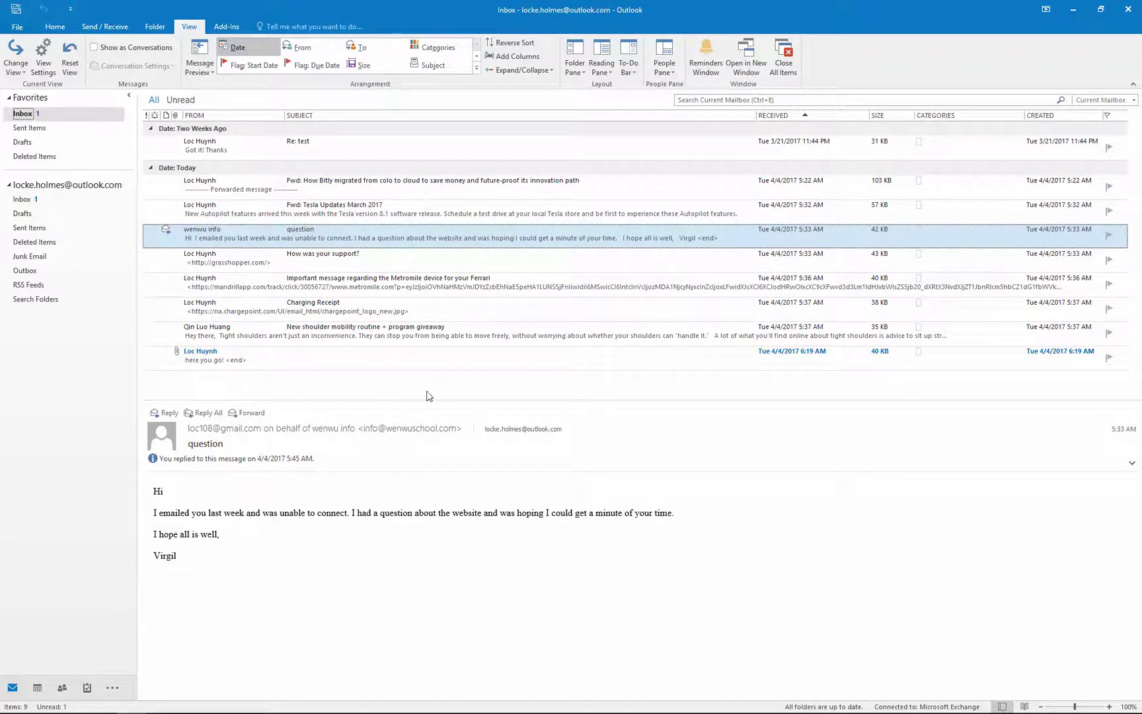
left_click(610, 72)
left_click(614, 114)
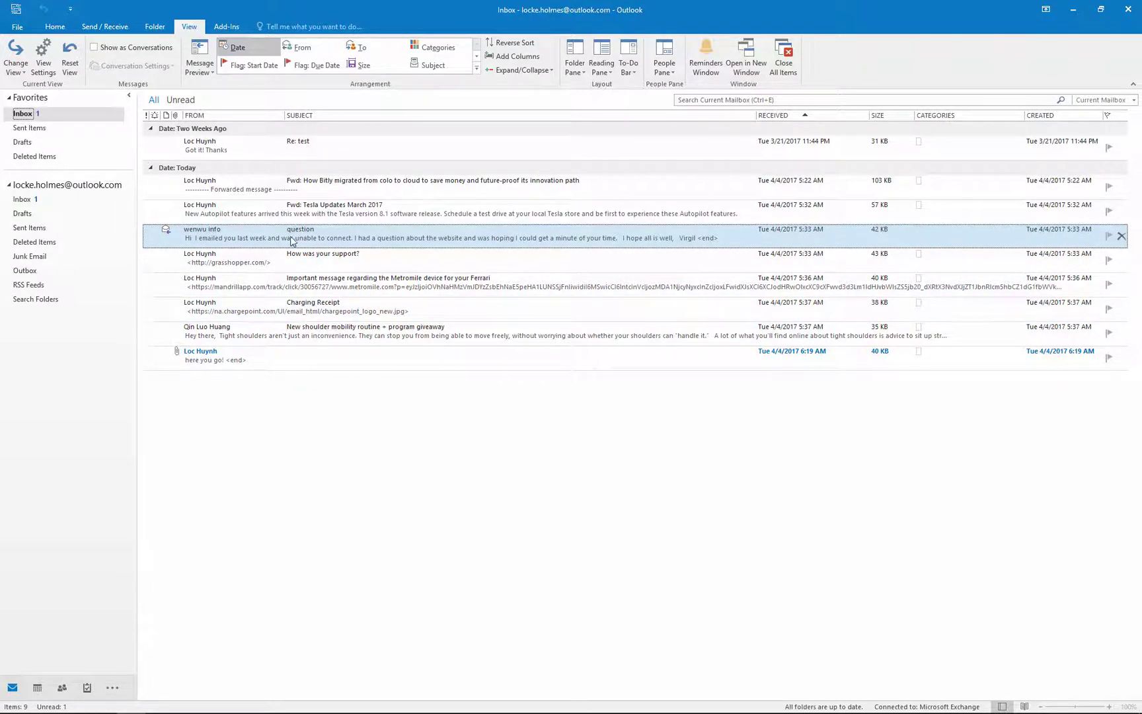
double_click(281, 261)
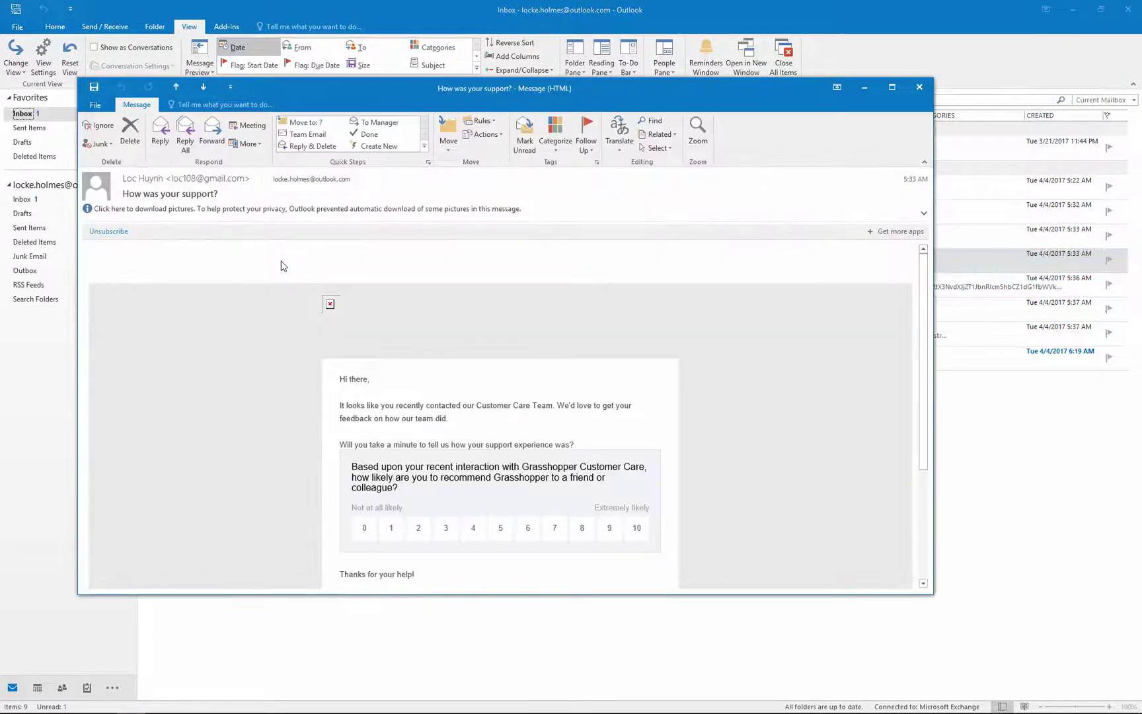
left_click(919, 87)
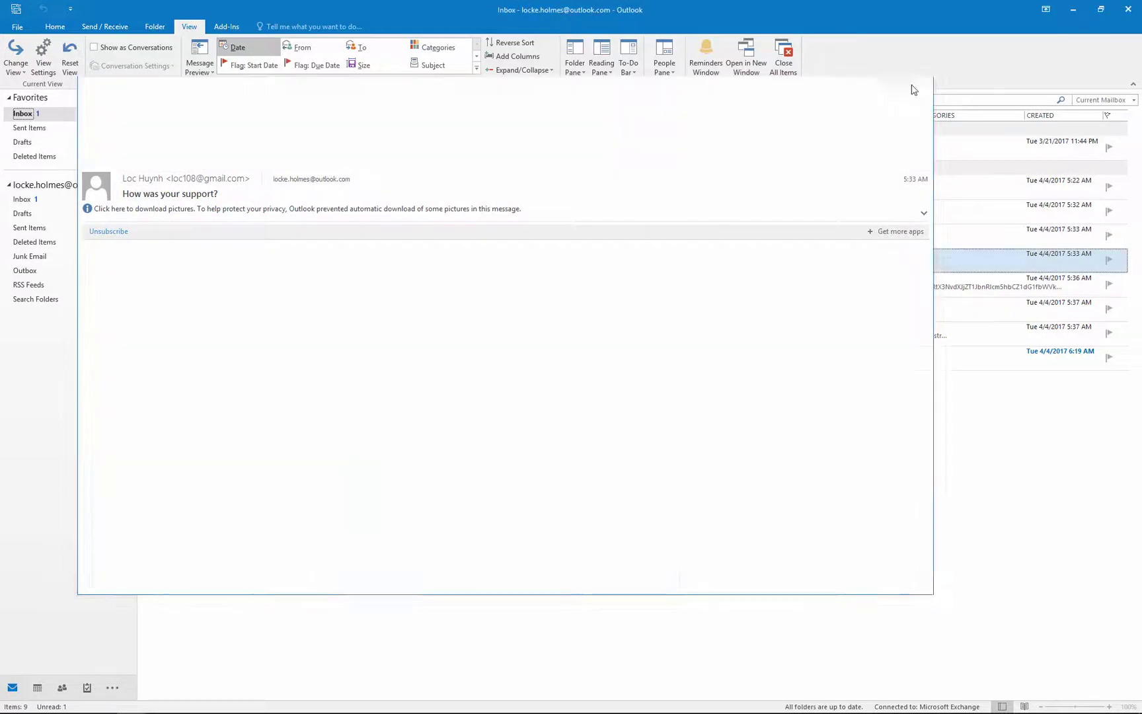
- Select the newest message and examine the save and removal options for its attached progress report without saving it
left_click(345, 146)
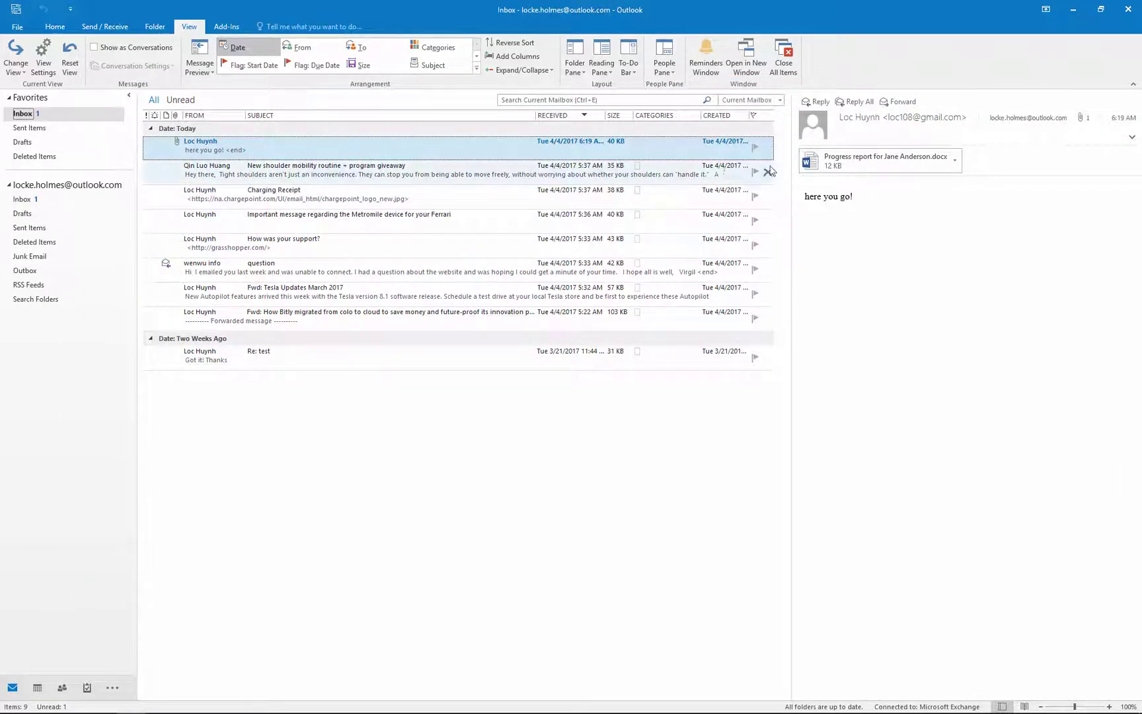
left_click(955, 161)
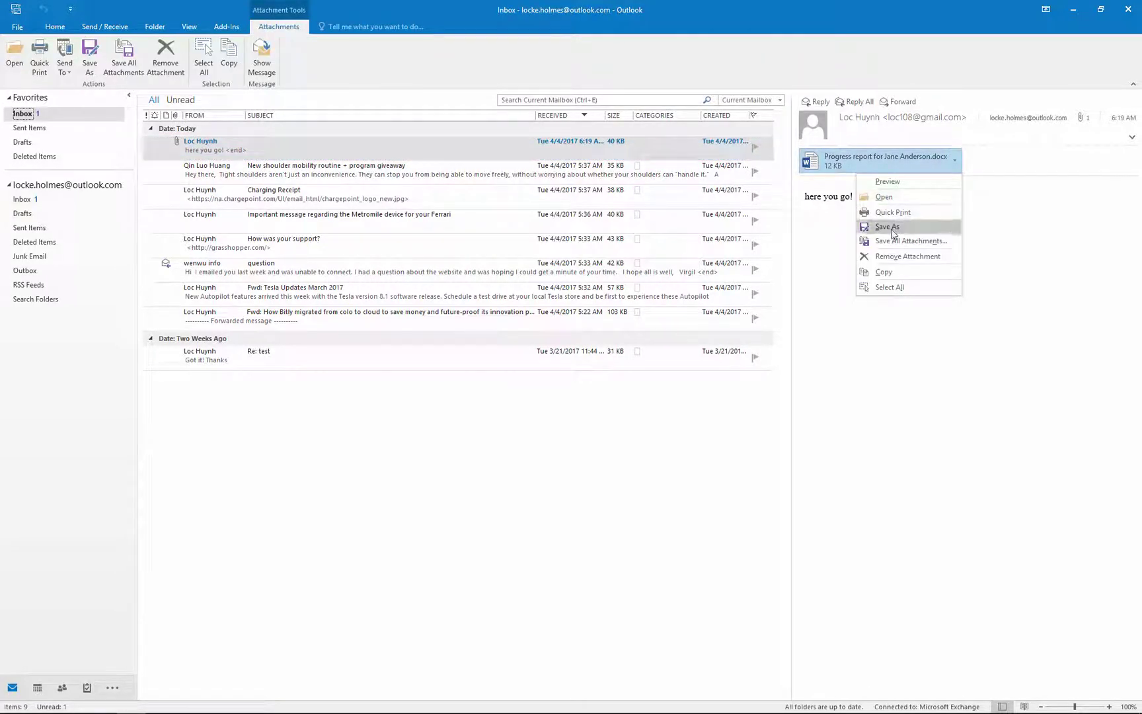
left_click(896, 227)
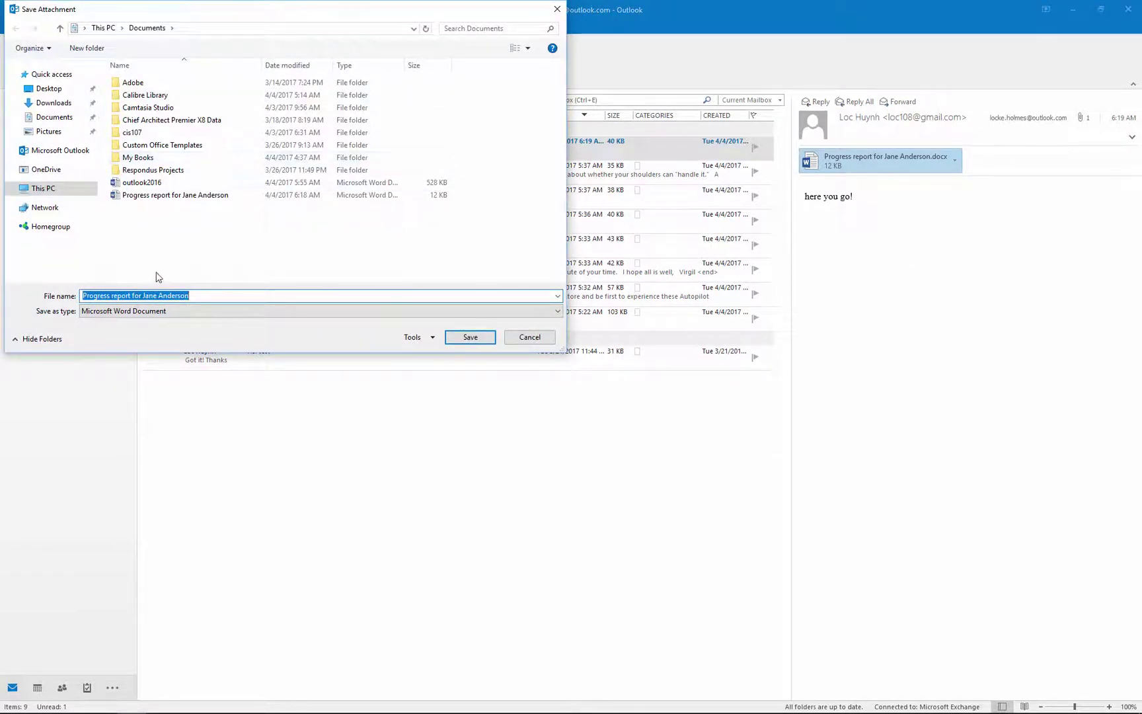
key("Escape")
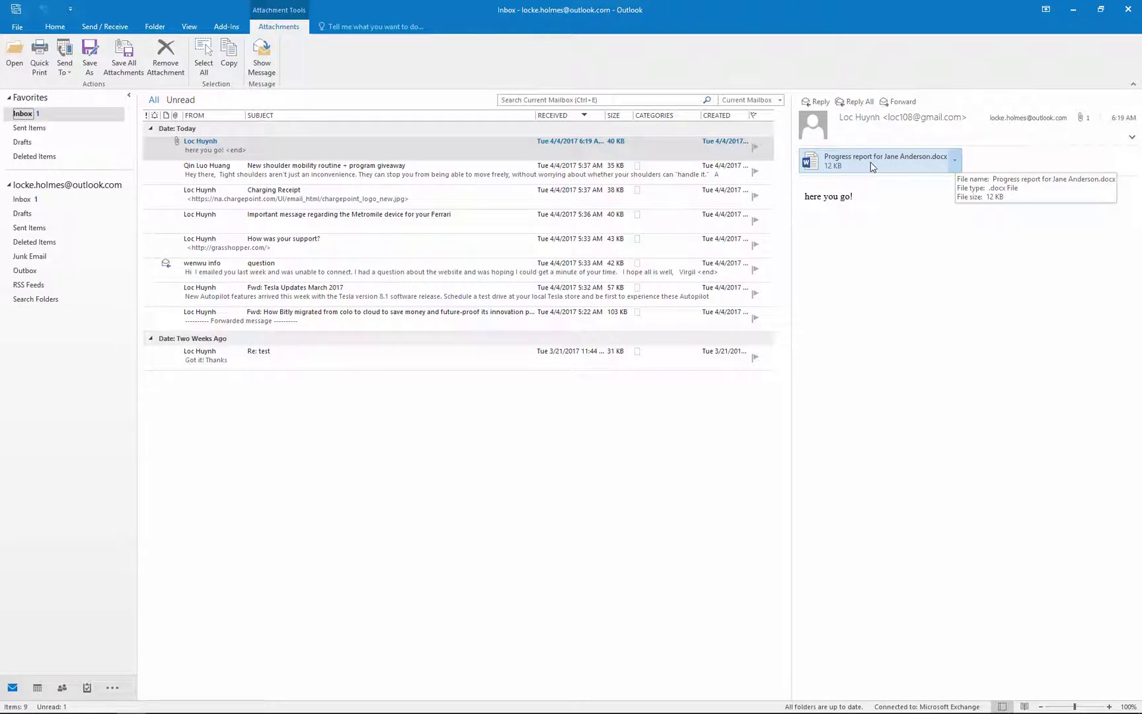
left_click(955, 161)
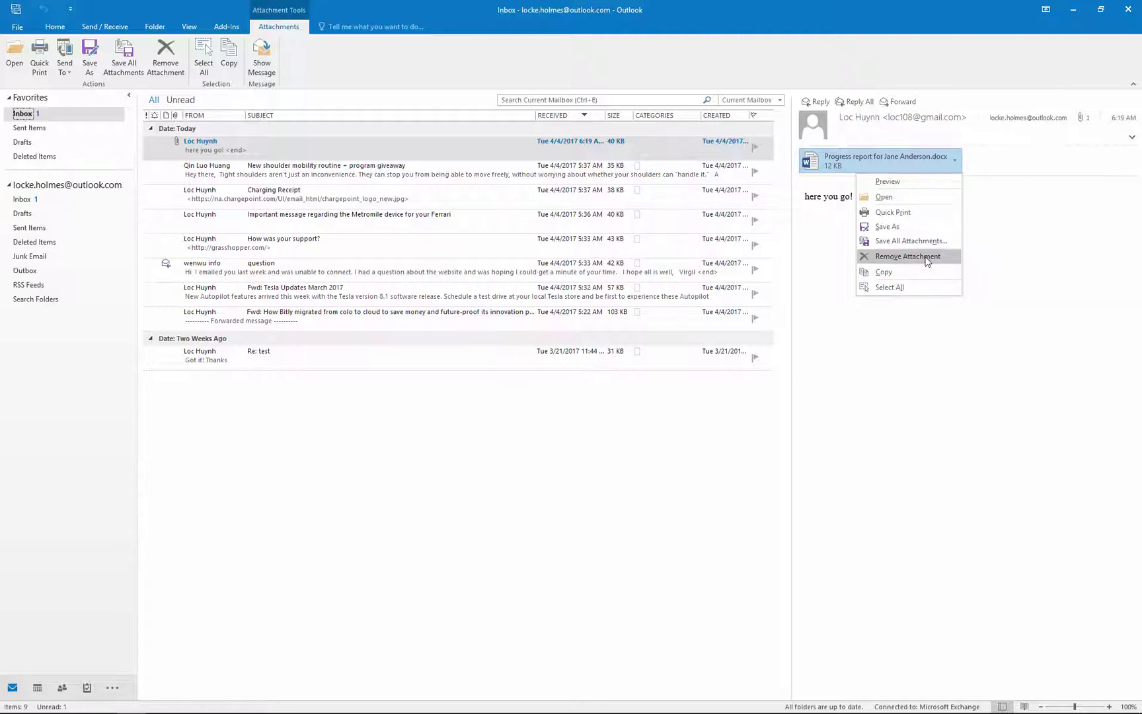
left_click(524, 465)
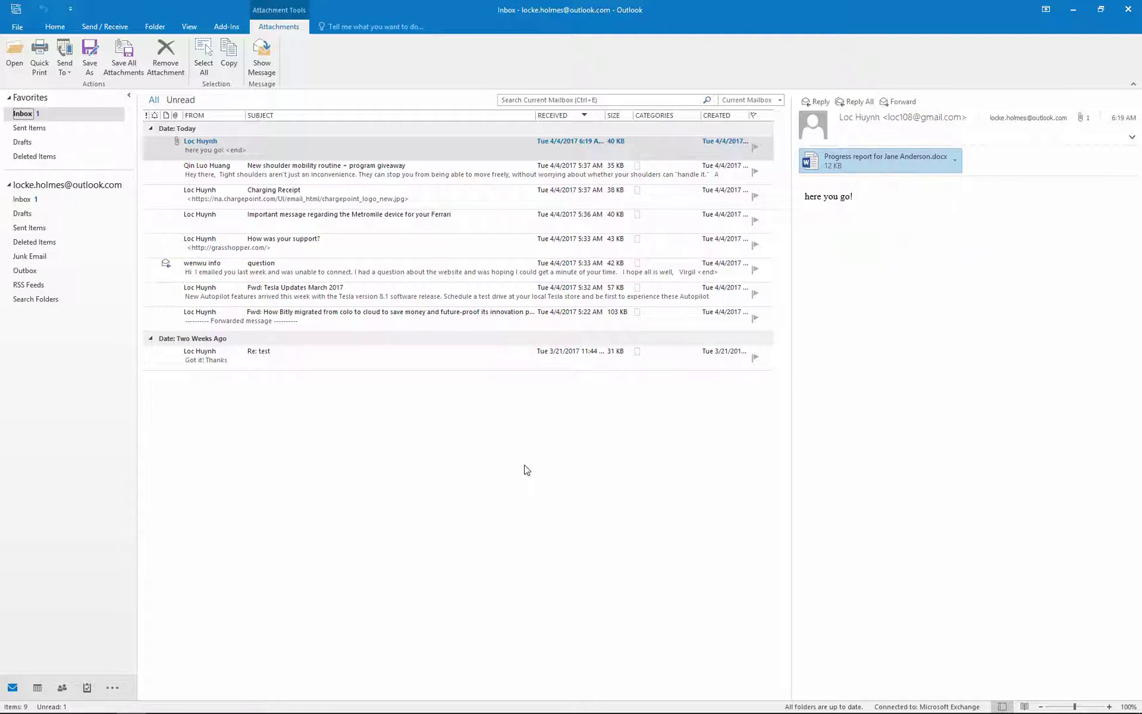
- Search the current mailbox for "tesla" and clear the search
left_click(524, 100)
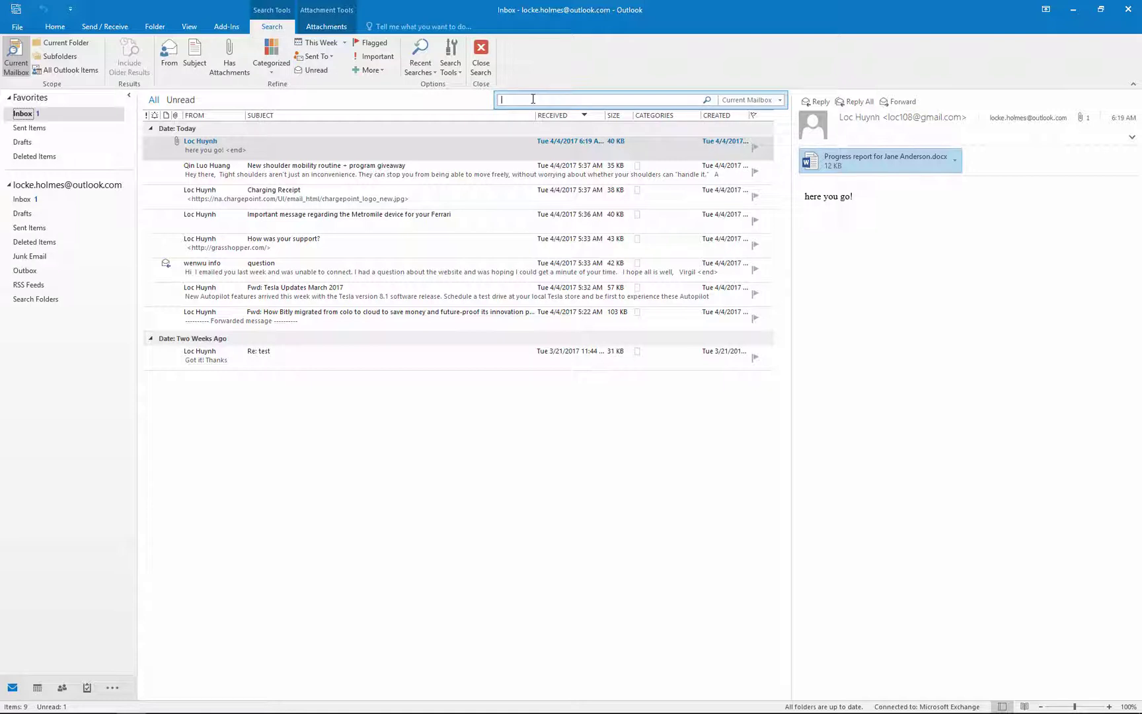
type("a")
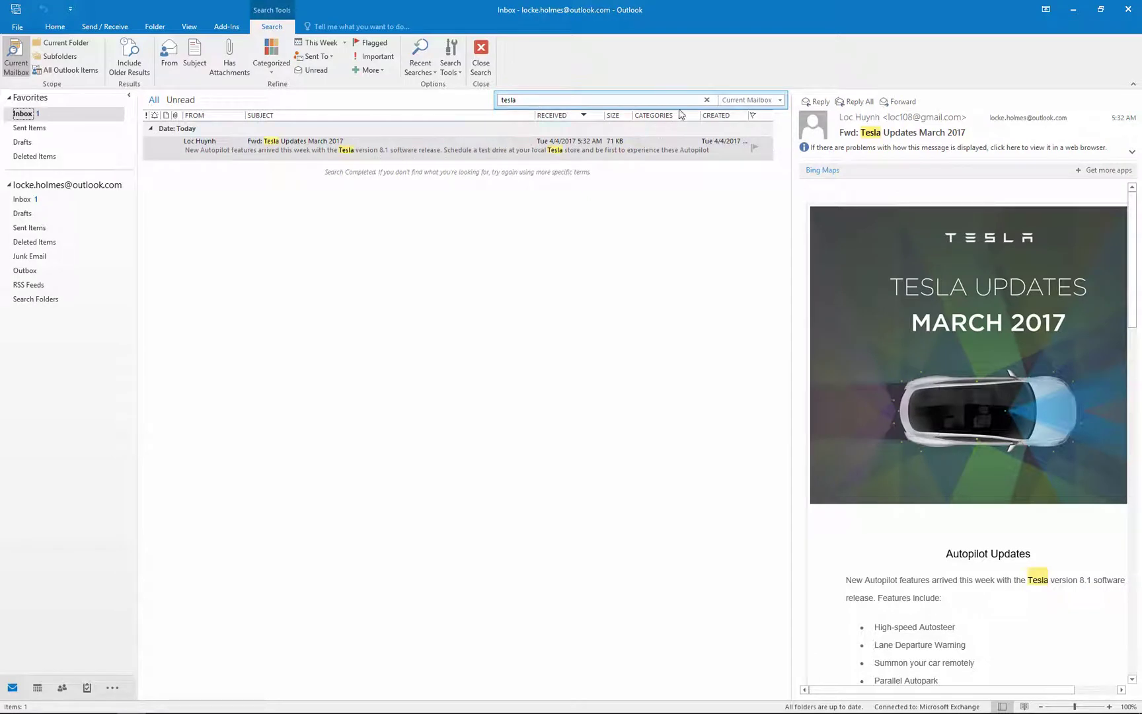
left_click(707, 100)
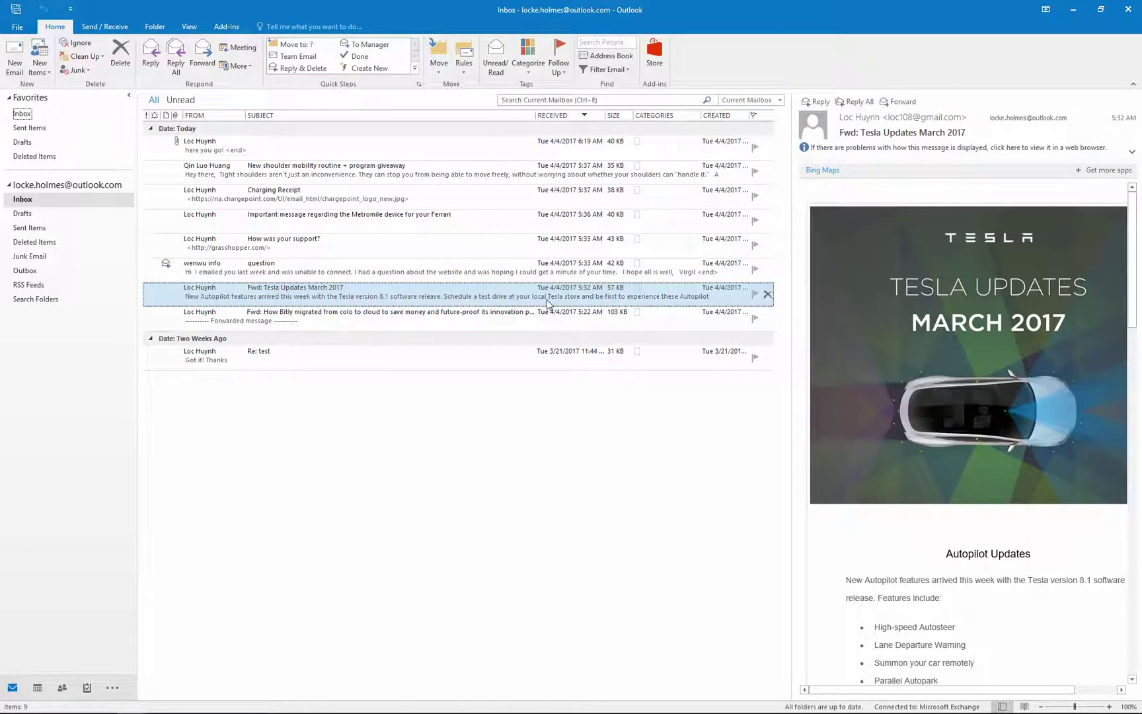
- Search the mailbox for messages from a sender by first name, clear the search and view the additional search refinements
left_click(543, 101)
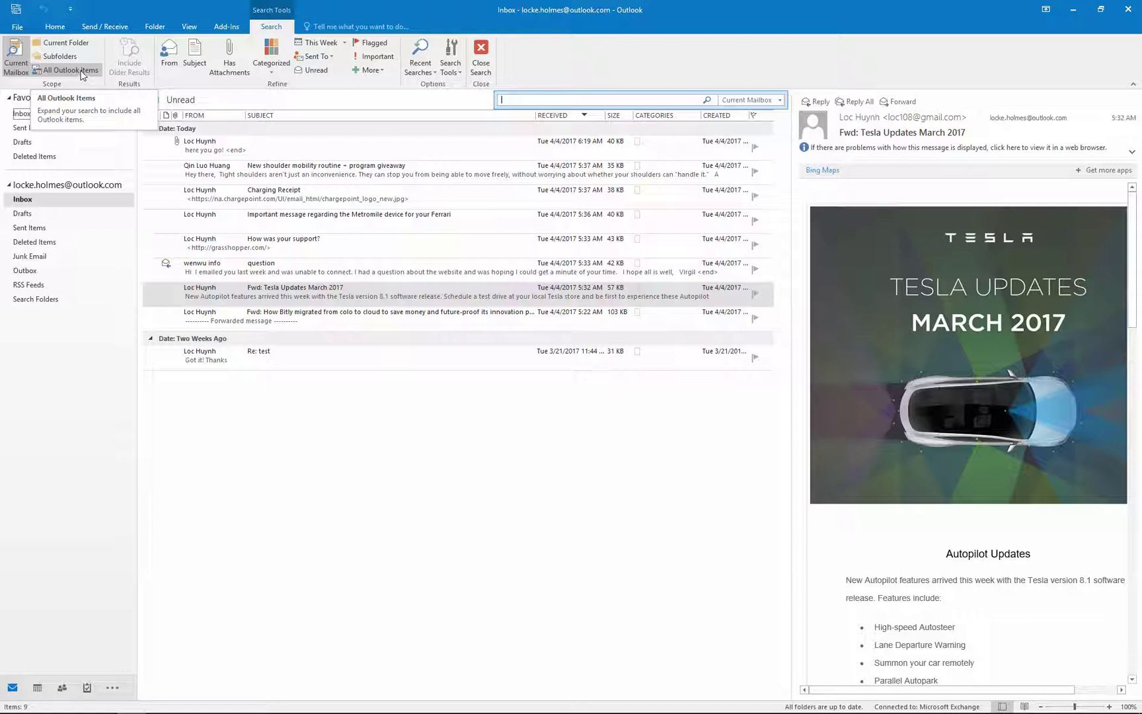
left_click(171, 57)
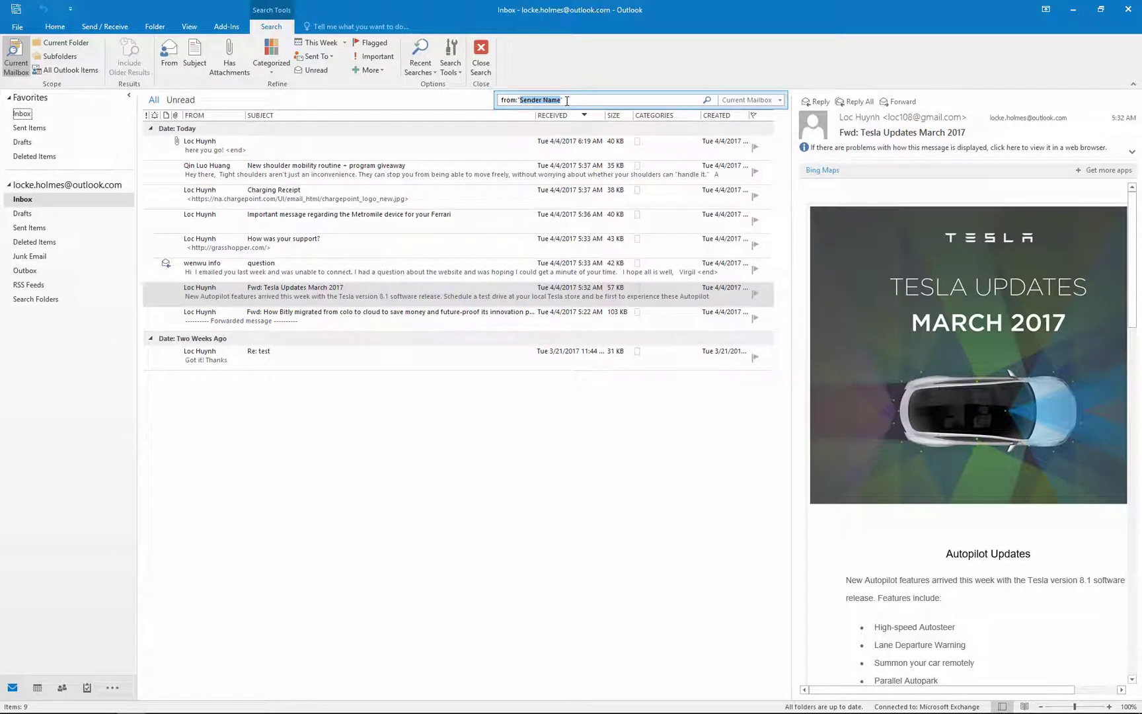
type("loc")
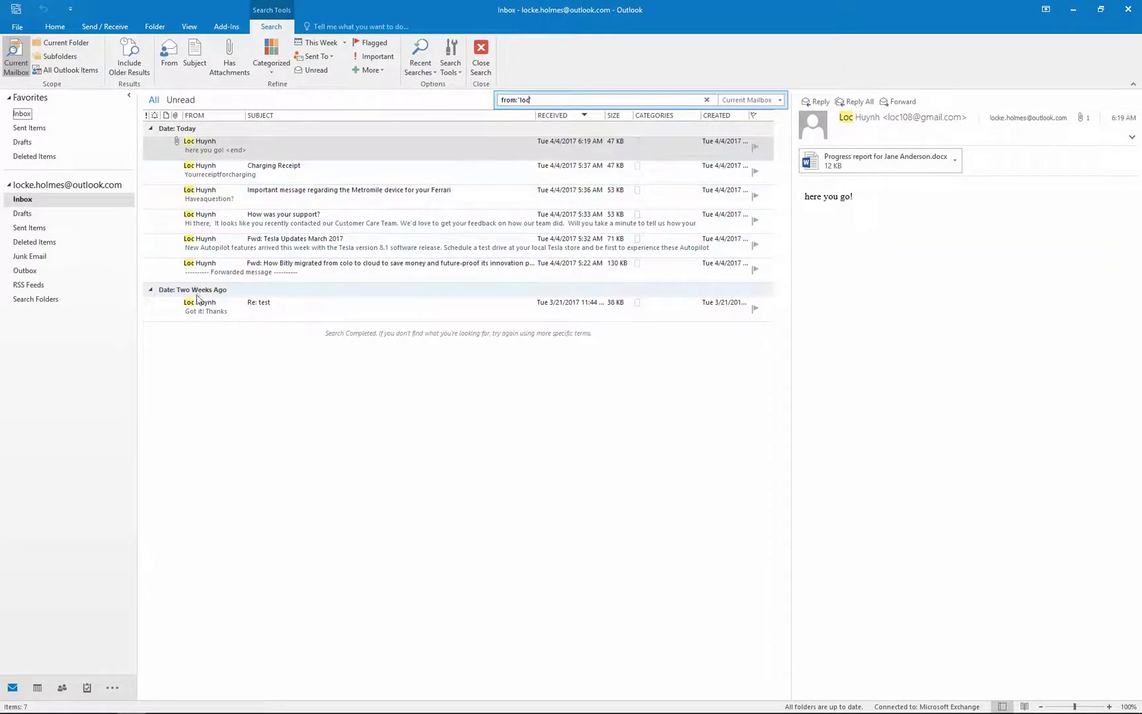
key("Escape")
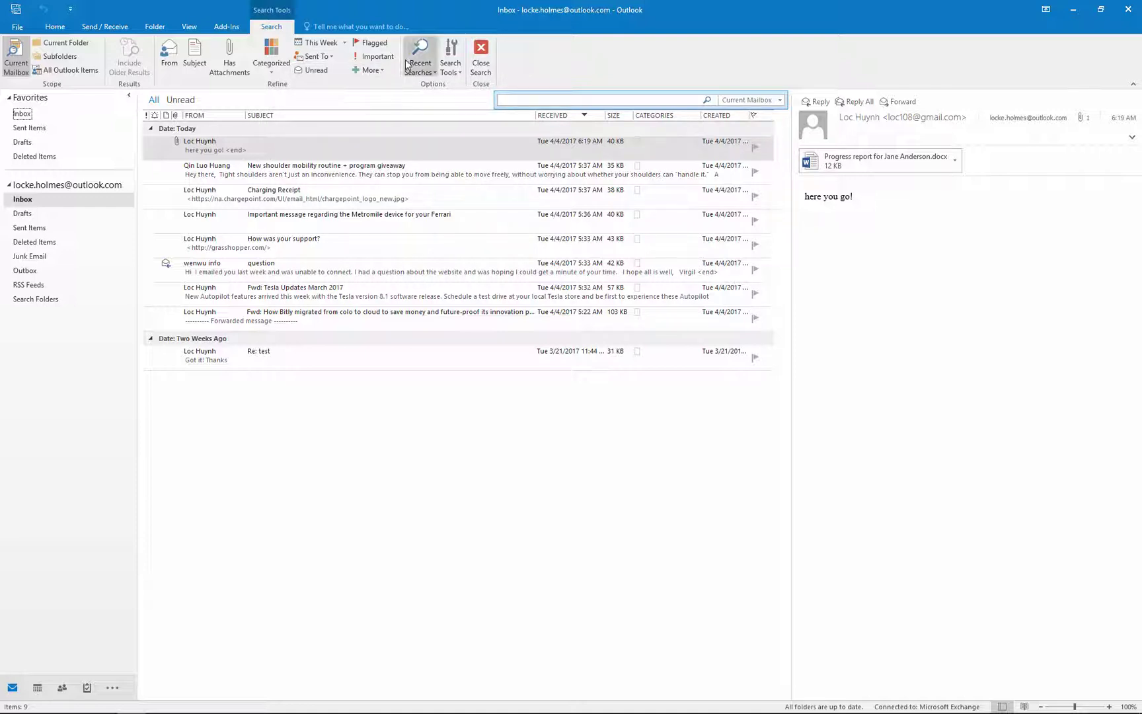
left_click(372, 70)
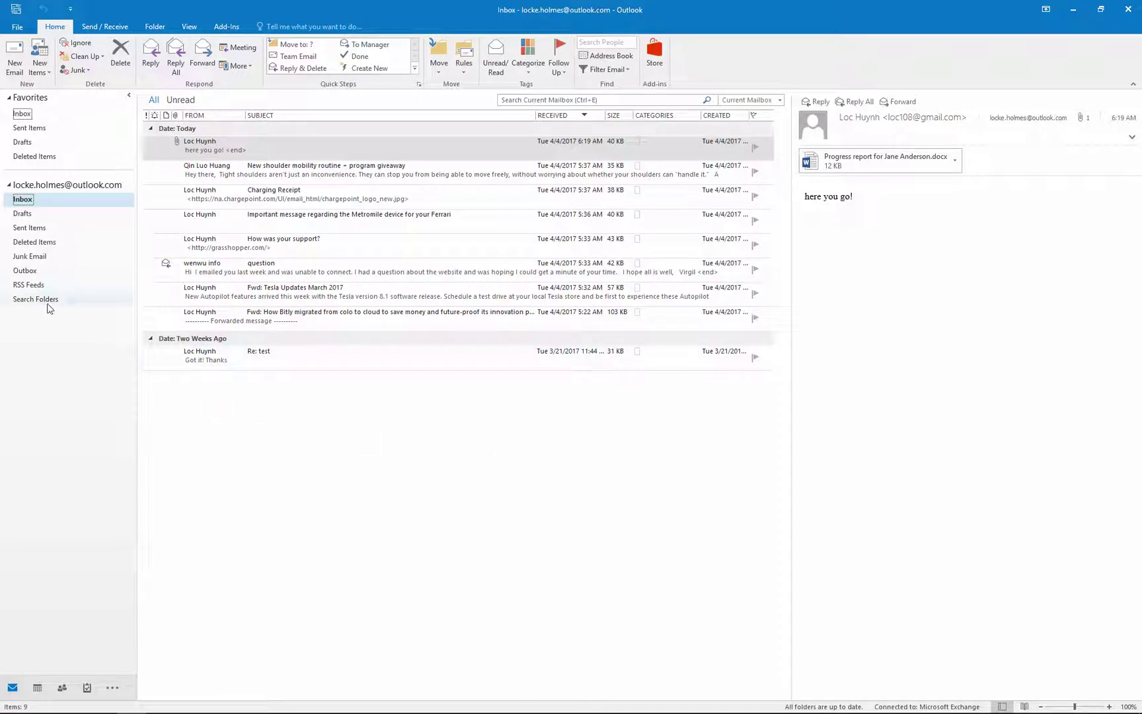
- Start a custom search folder for the mailbox and name it "tesla"
right_click(47, 306)
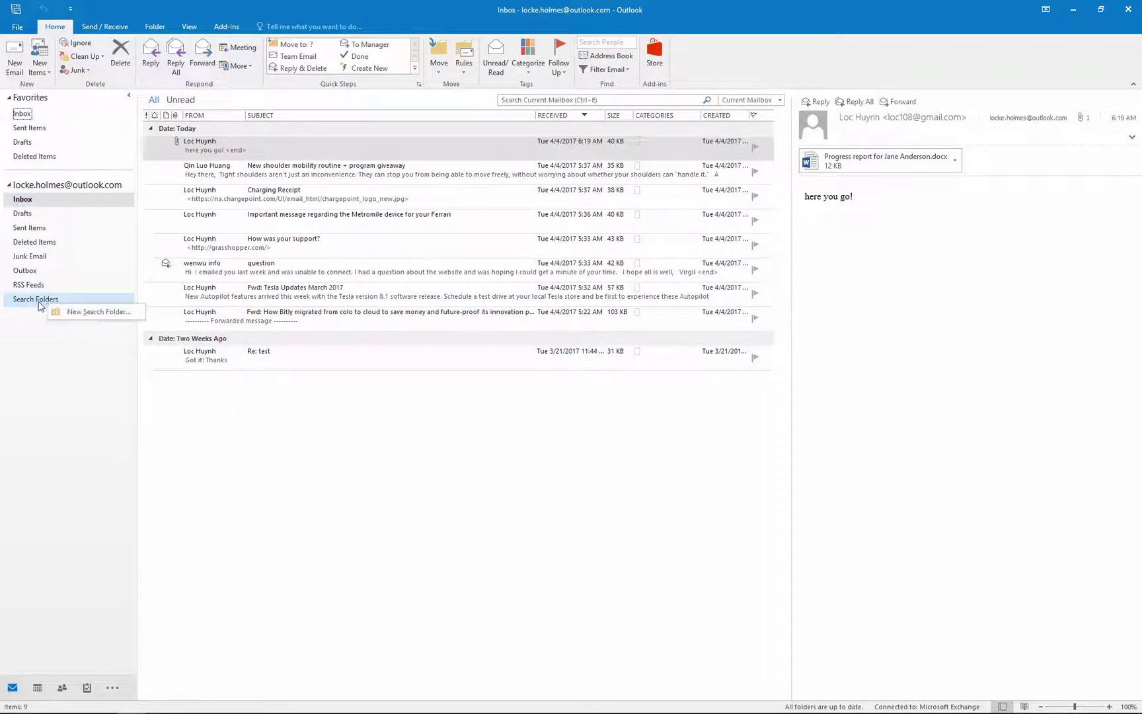
left_click(90, 312)
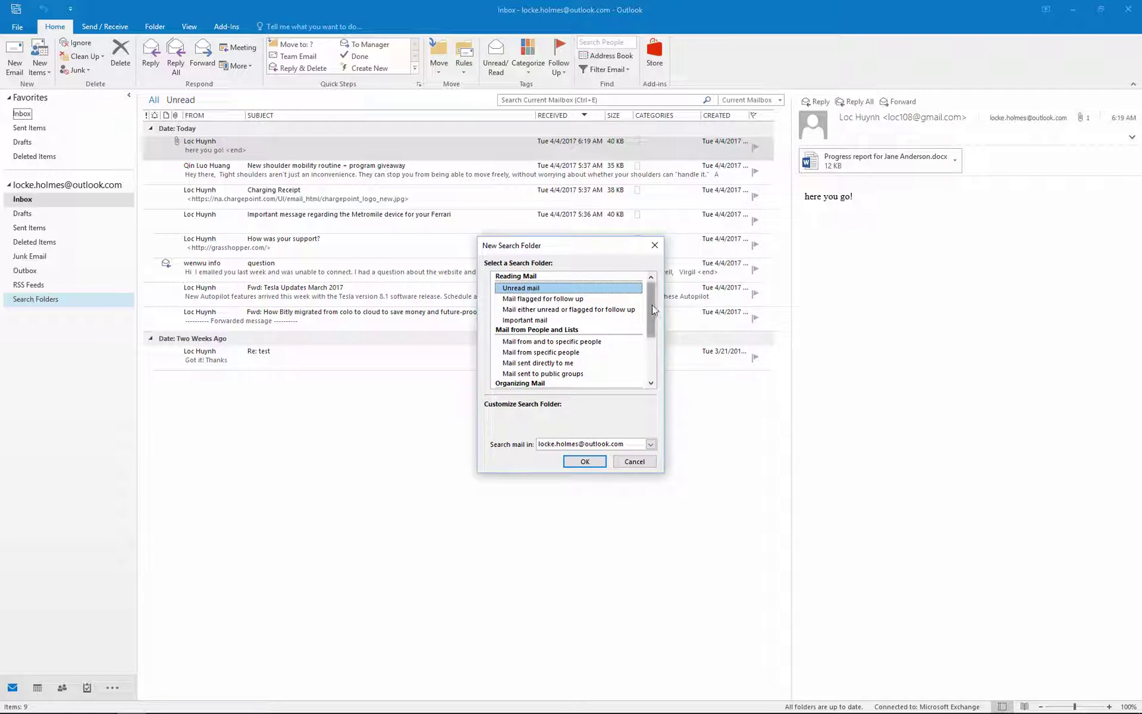
left_click_drag(653, 309, 649, 363)
left_click(555, 374)
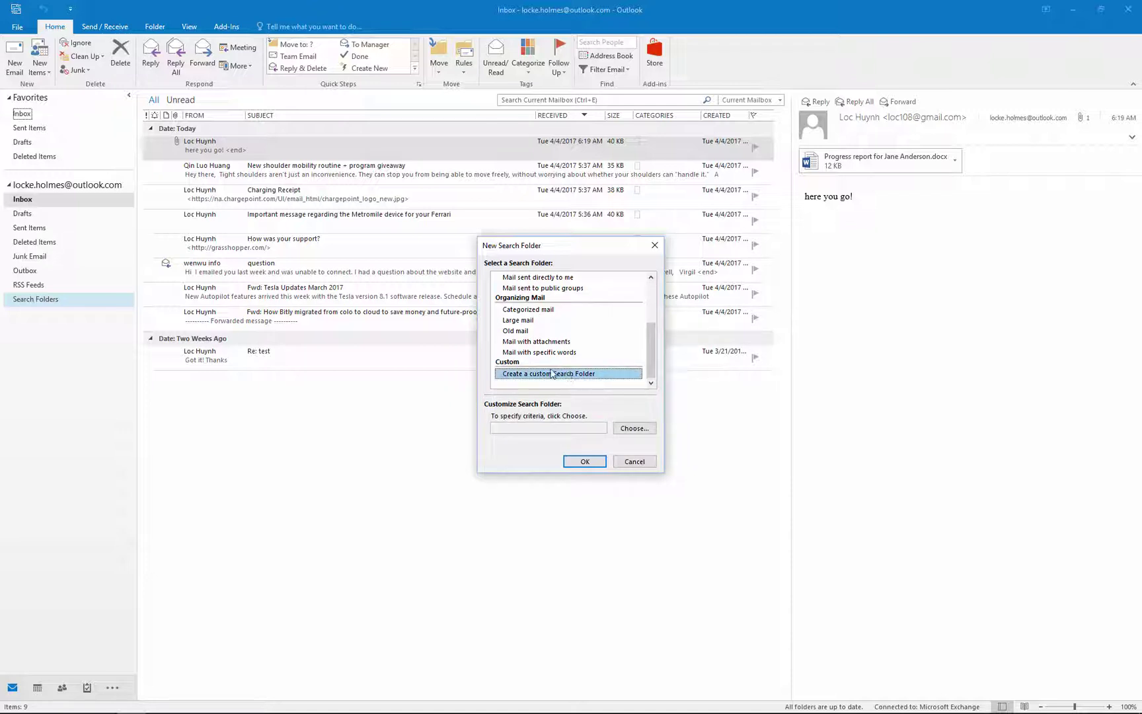
left_click(635, 429)
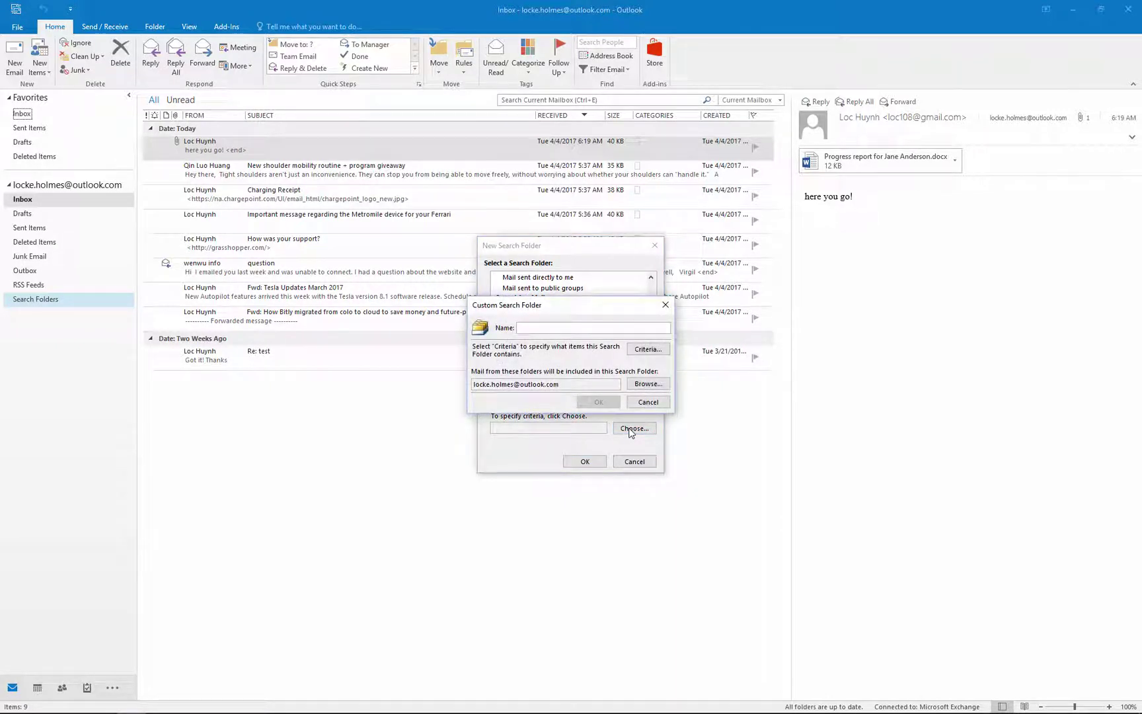
type("tesla")
- Set the search folder's criteria to unread items with "tesla" in the subject field and message body, and create the folder
left_click(653, 350)
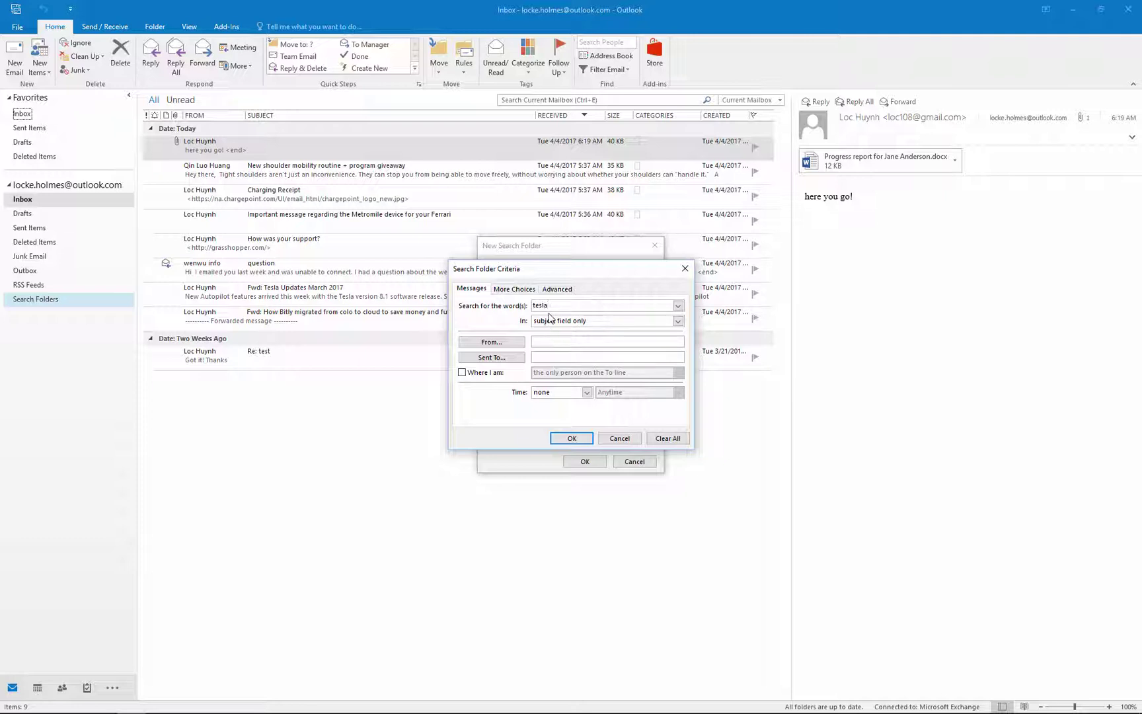
left_click(549, 318)
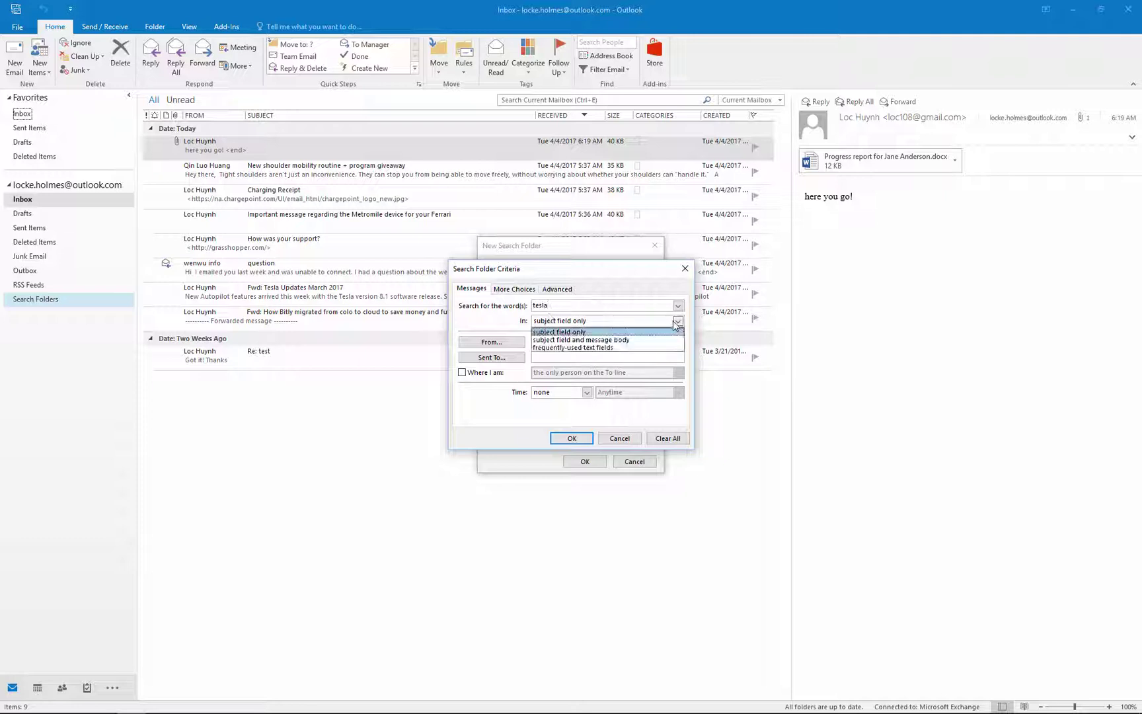
left_click(607, 340)
left_click(515, 295)
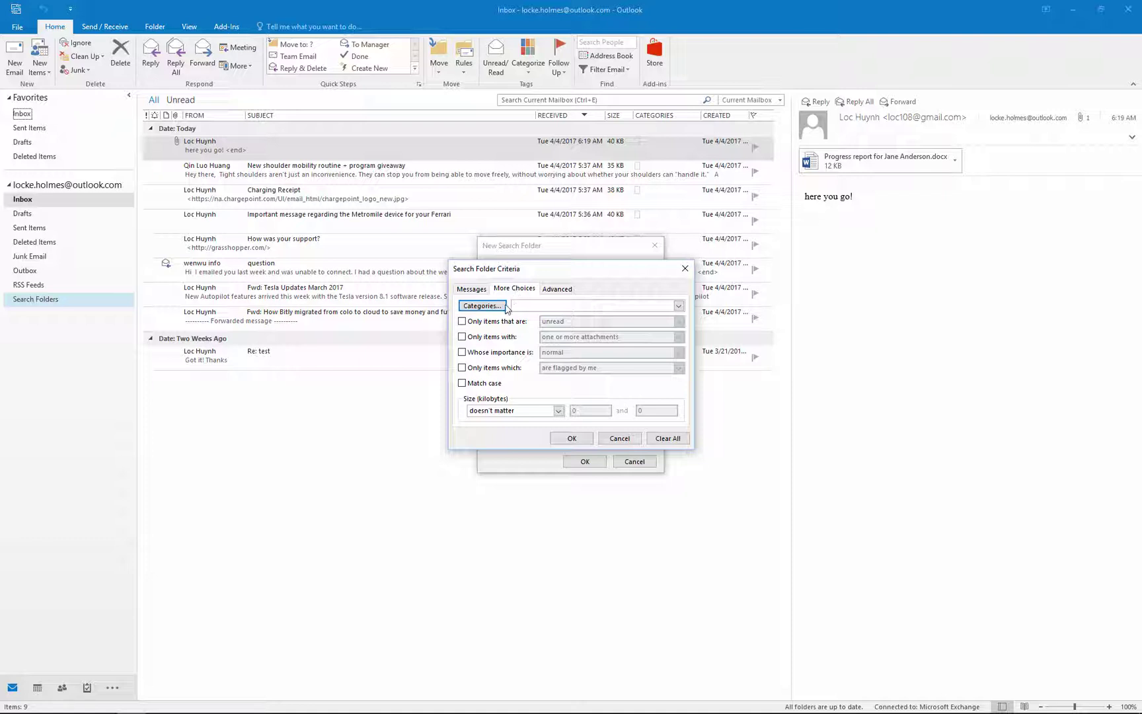
left_click(463, 321)
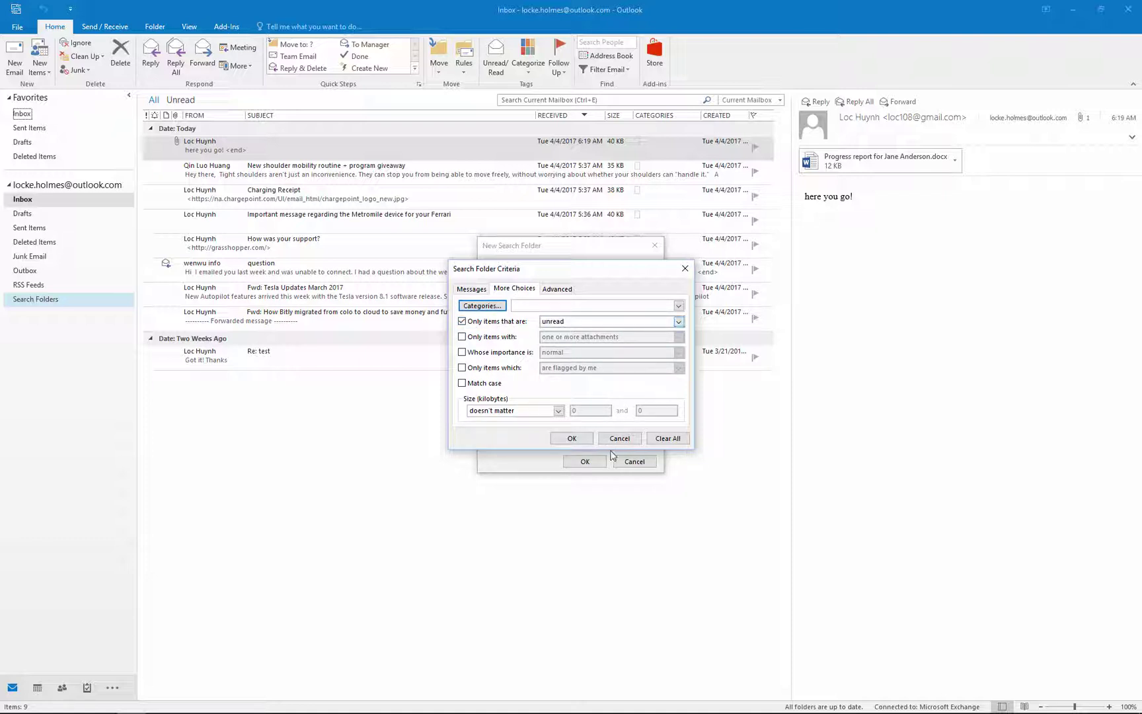
left_click(581, 439)
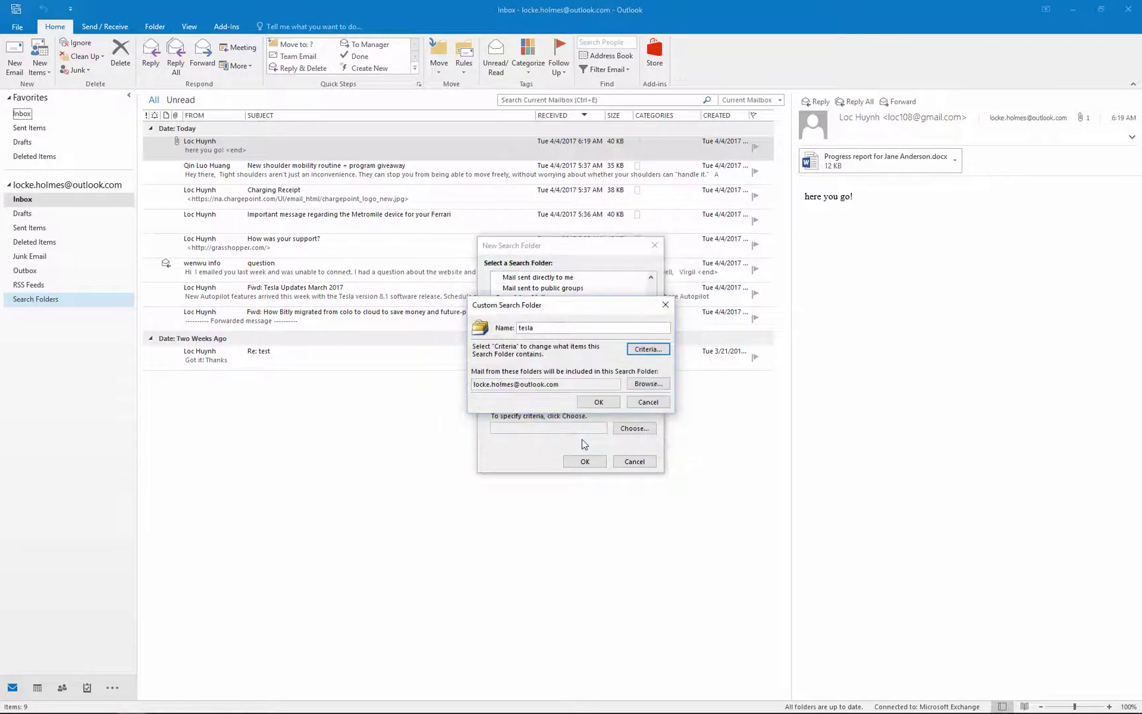
left_click(599, 402)
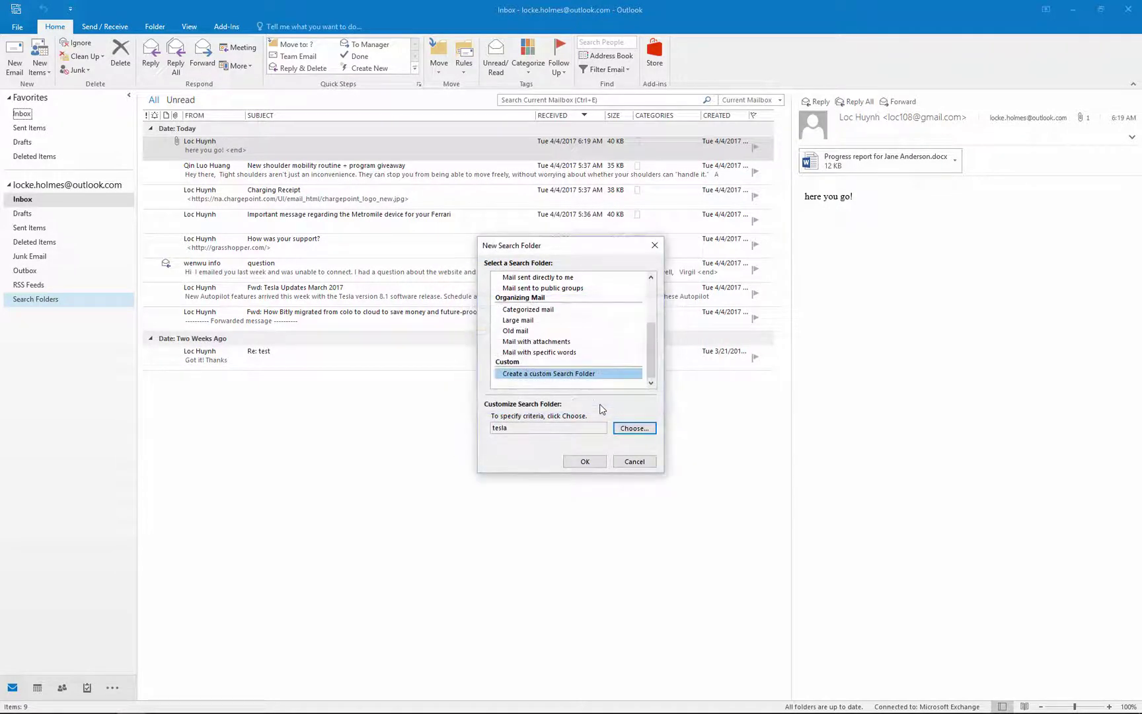
left_click(585, 462)
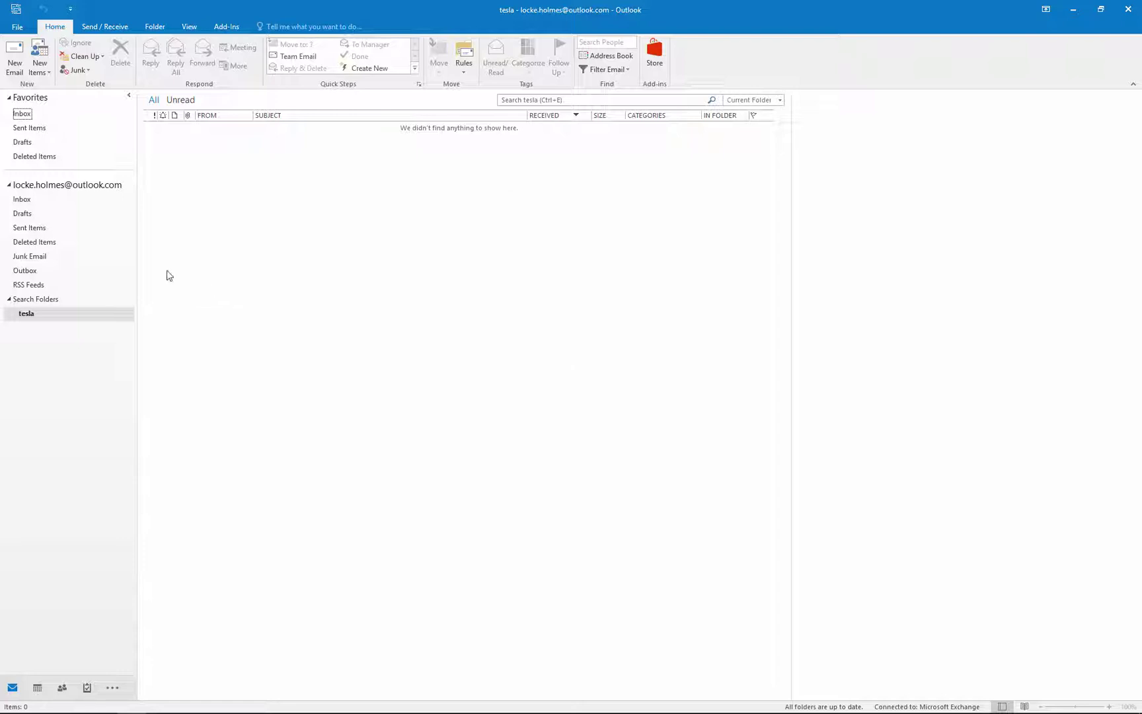
- Mark the inbox message "Fwd: Tesla Updates March 2017" as unread and view the tesla search folder
left_click(20, 201)
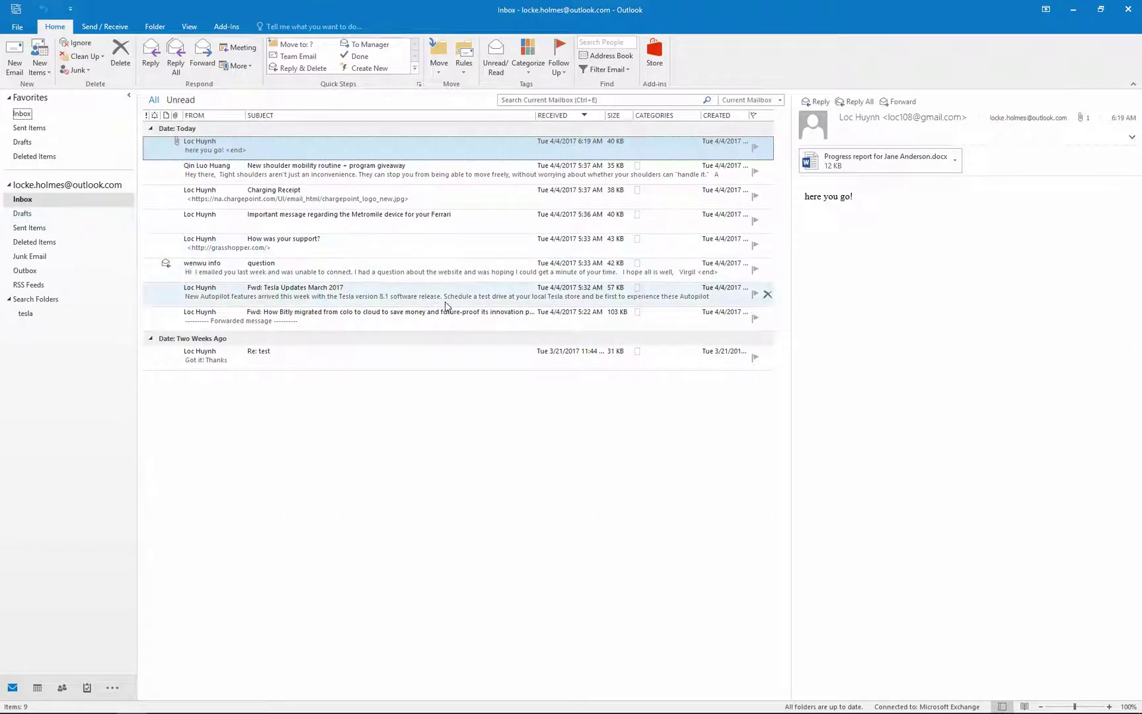
left_click(259, 297)
right_click(259, 297)
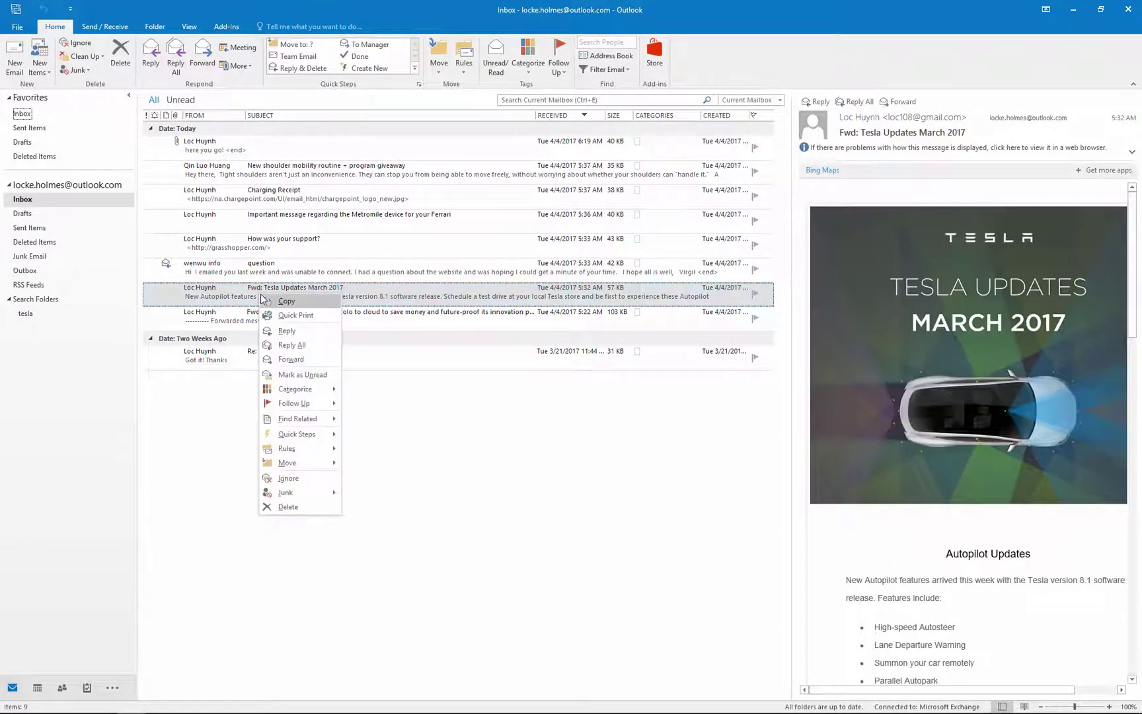
left_click(303, 375)
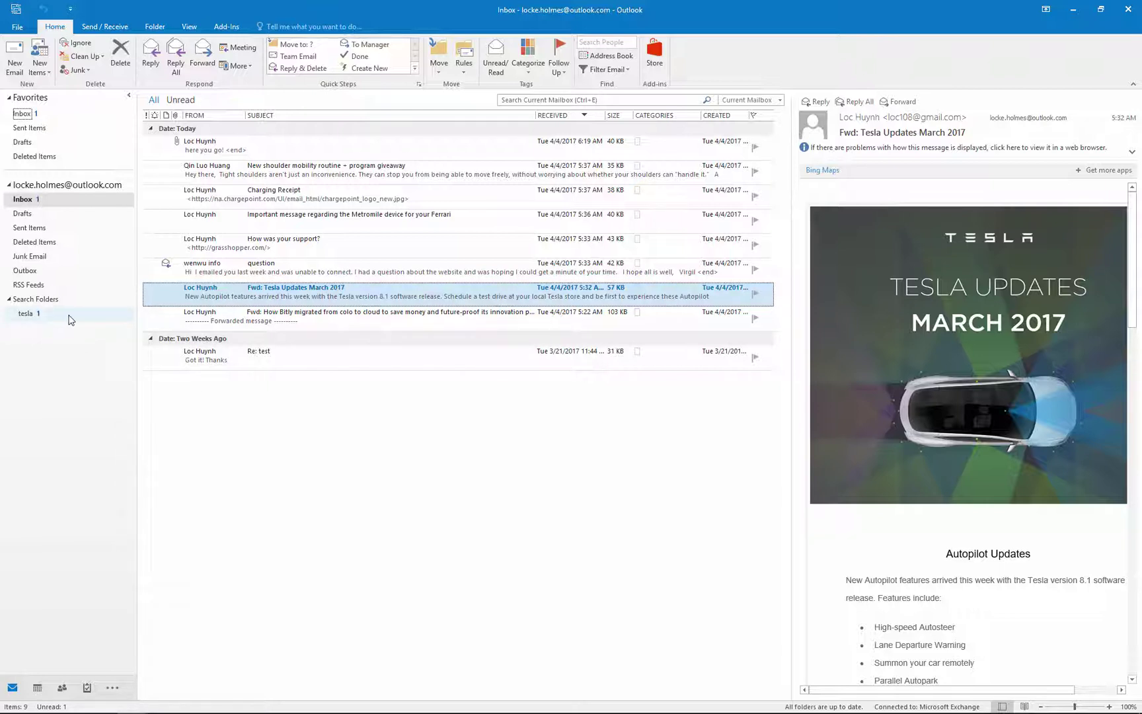
left_click(46, 319)
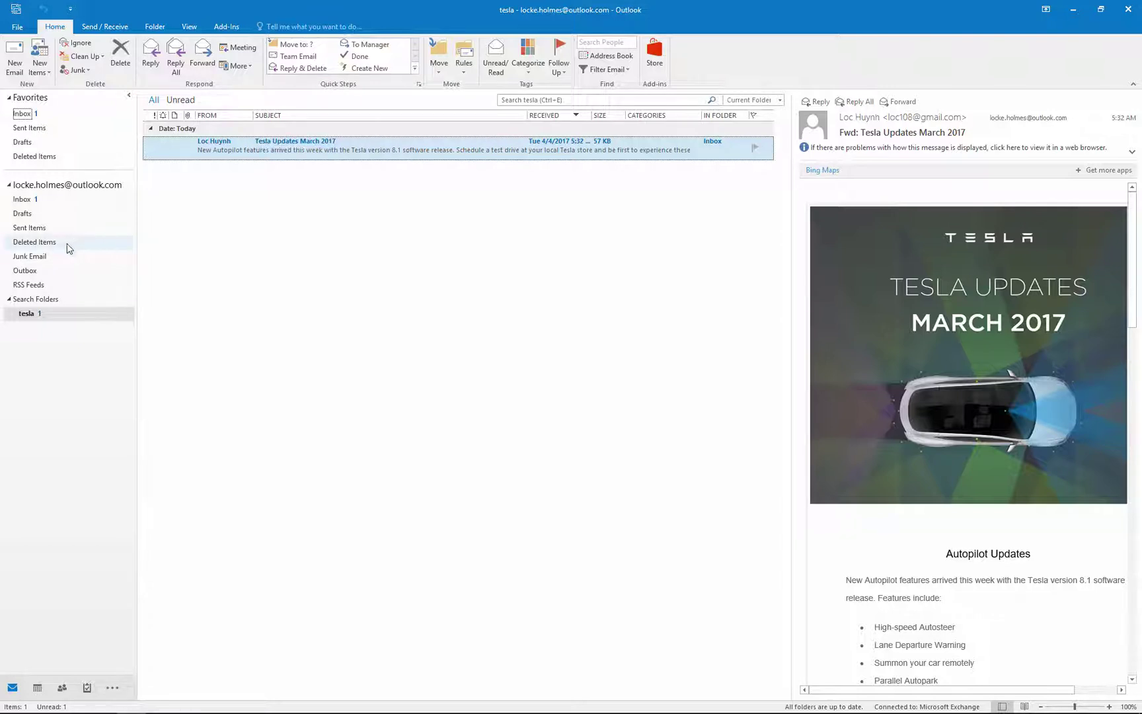
- View the Junk Email folder and examine the junk choices for the inbox message "How was your support?"
left_click(40, 258)
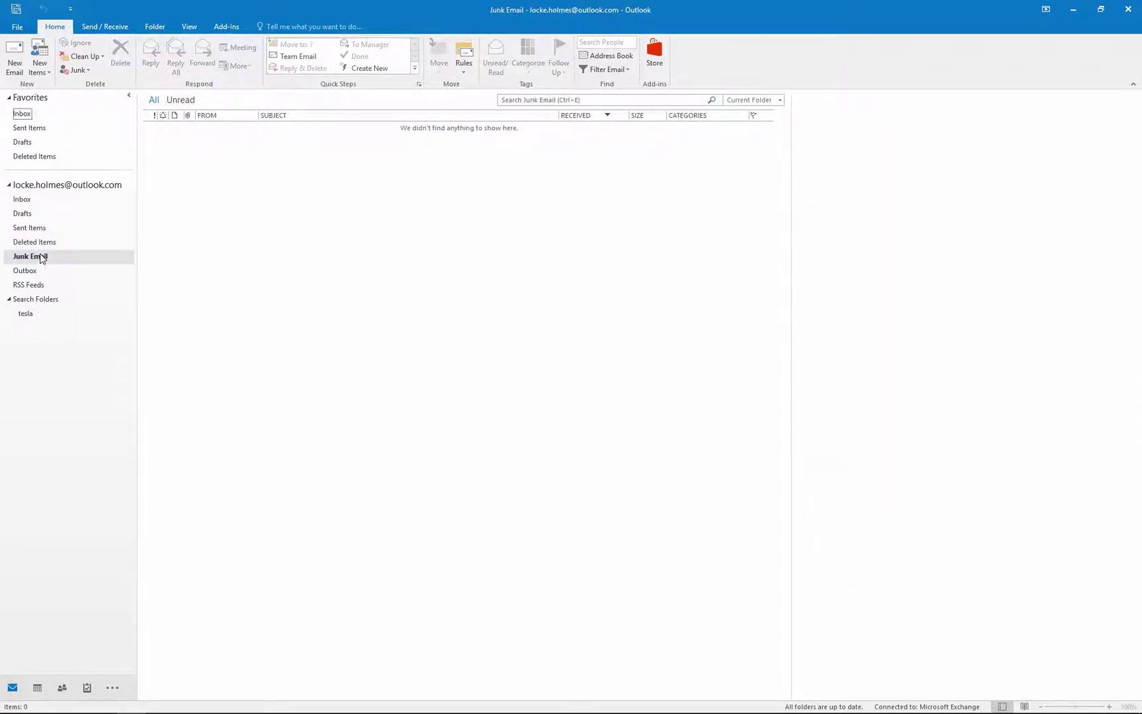
left_click(23, 202)
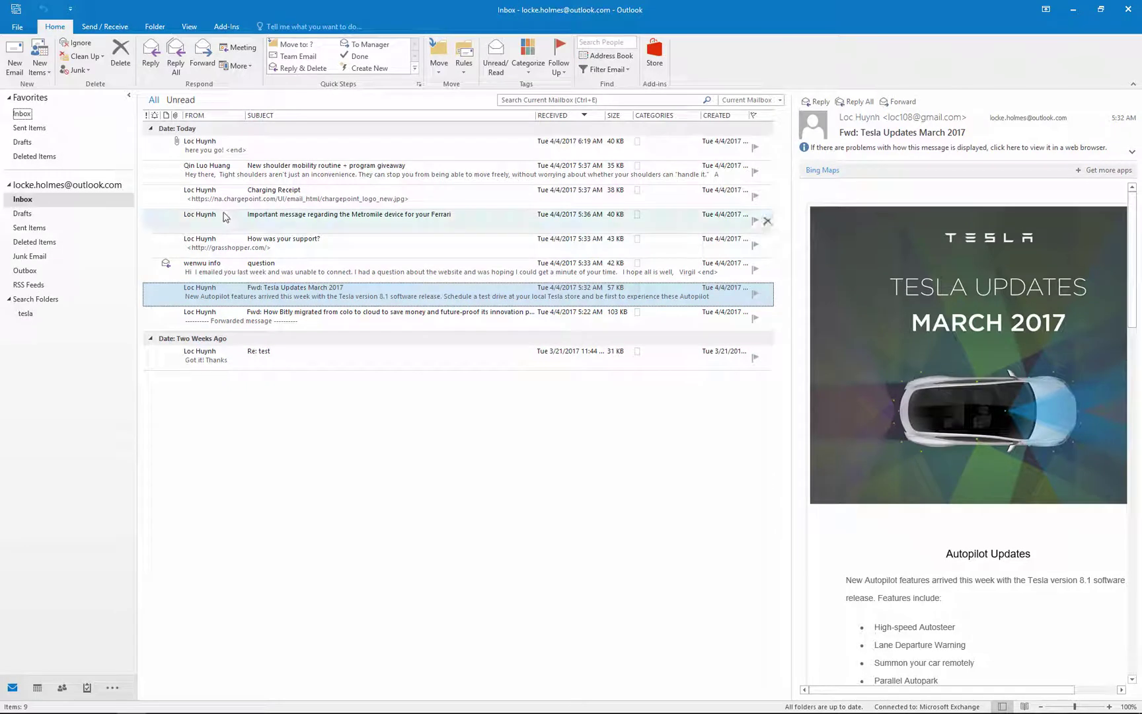
left_click(288, 248)
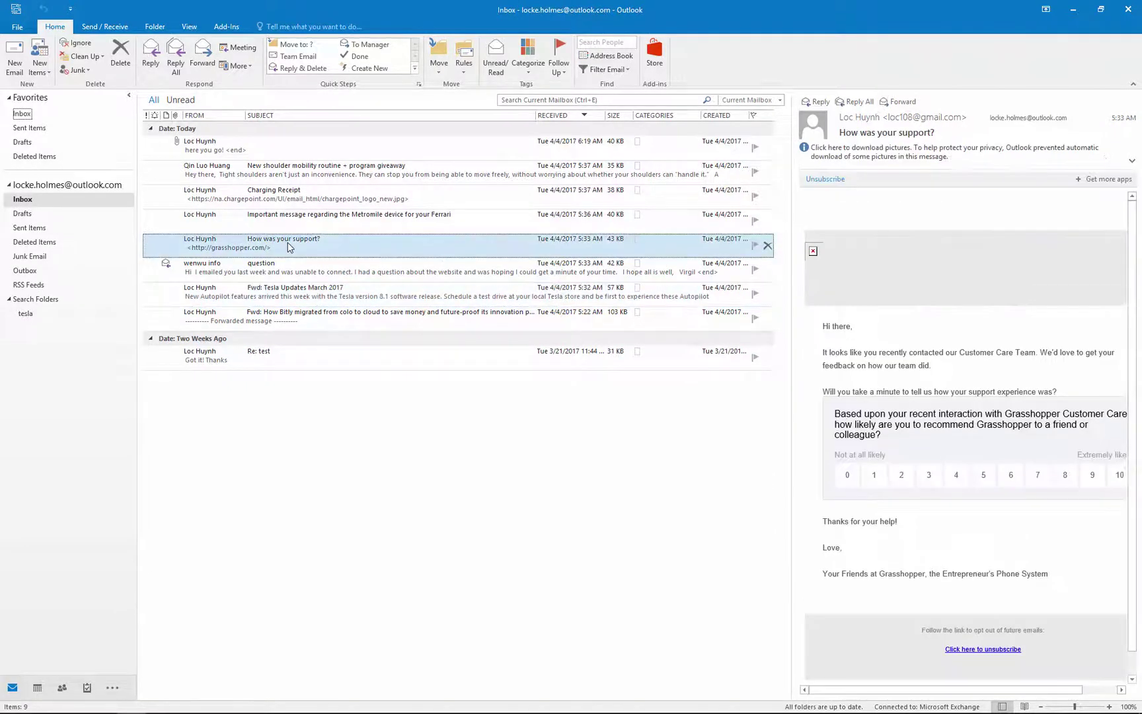
right_click(289, 247)
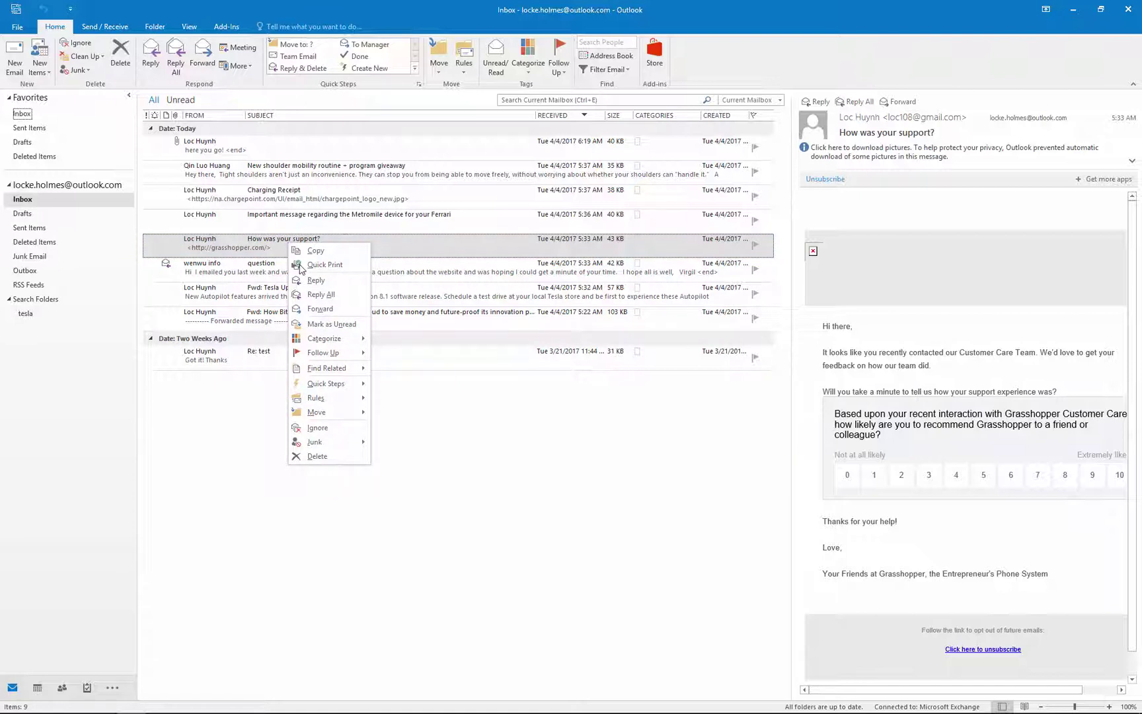
mouse_move(358, 440)
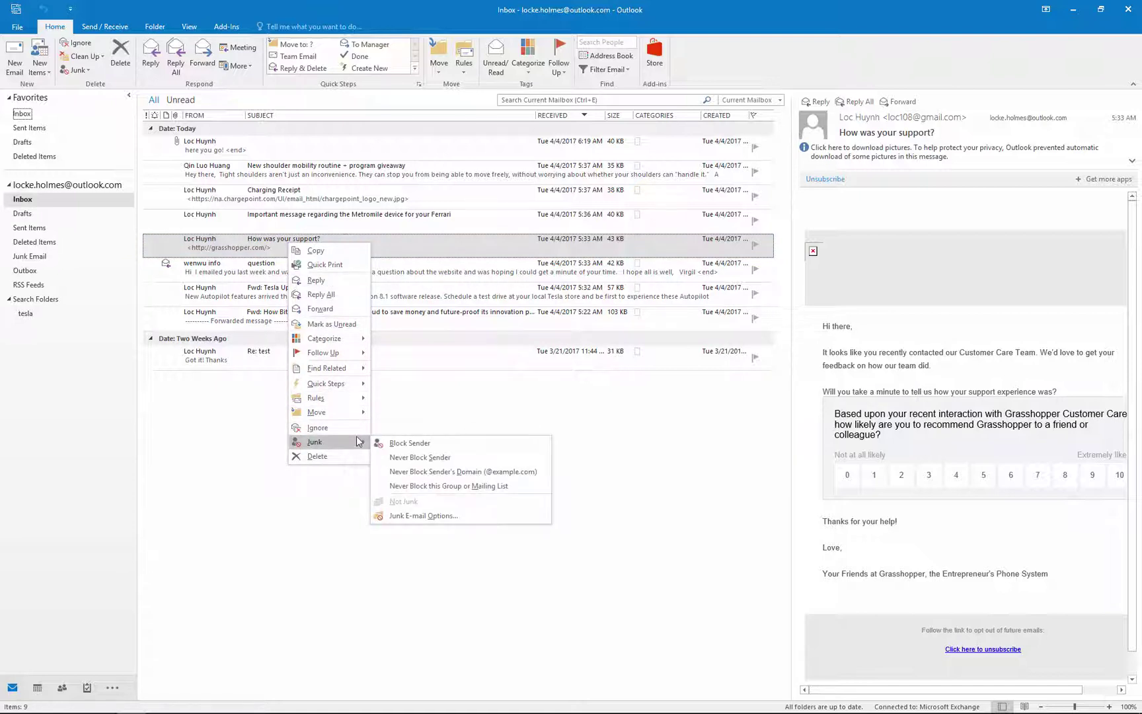
left_click(439, 464)
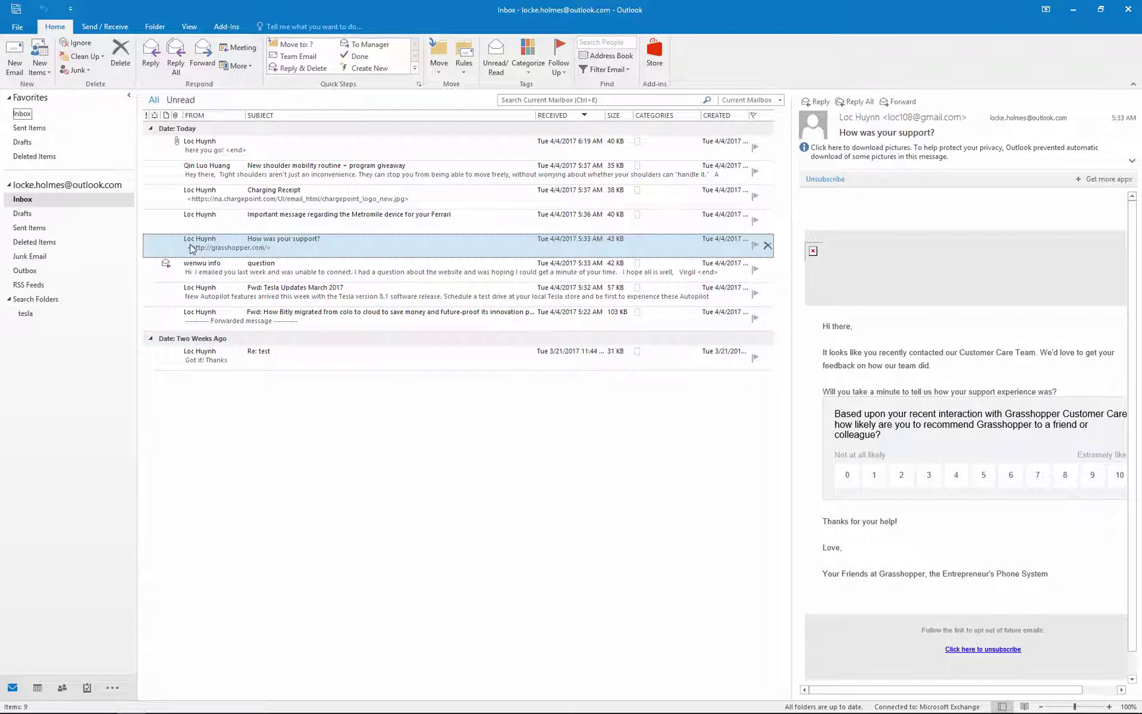
left_click_drag(191, 245, 423, 198)
- Examine the Junk E-mail Options, including protection levels, safe senders, safe recipients and blocked senders, without adding an address or changing anything
left_click(82, 69)
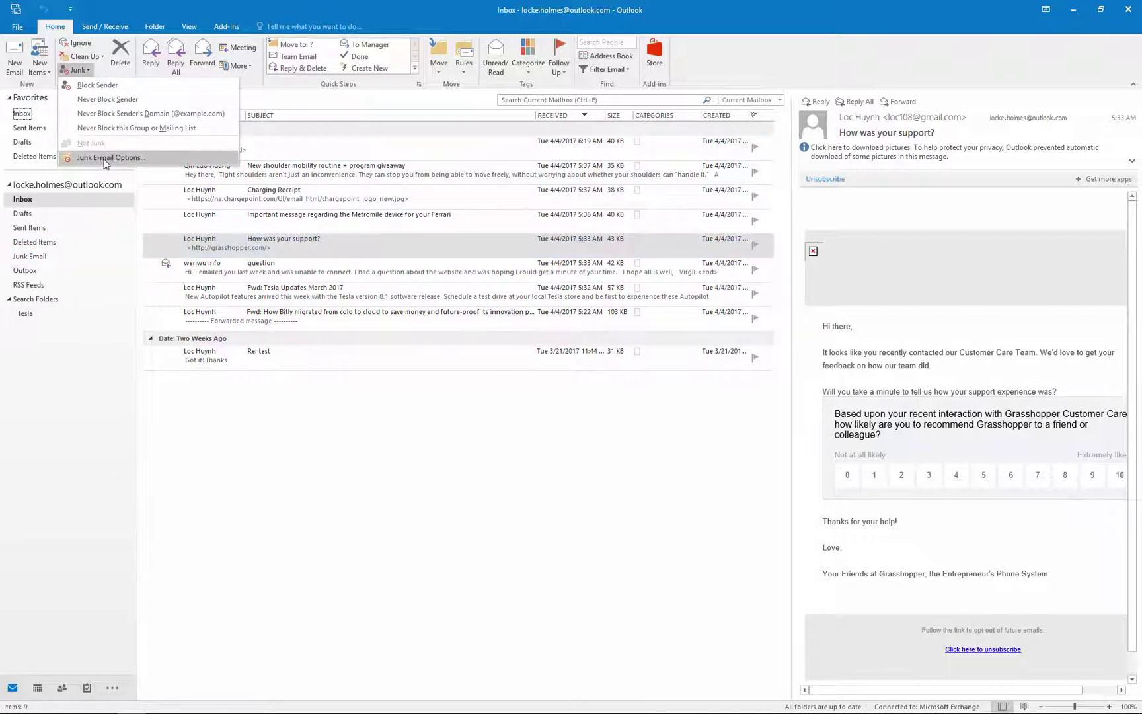
left_click(143, 159)
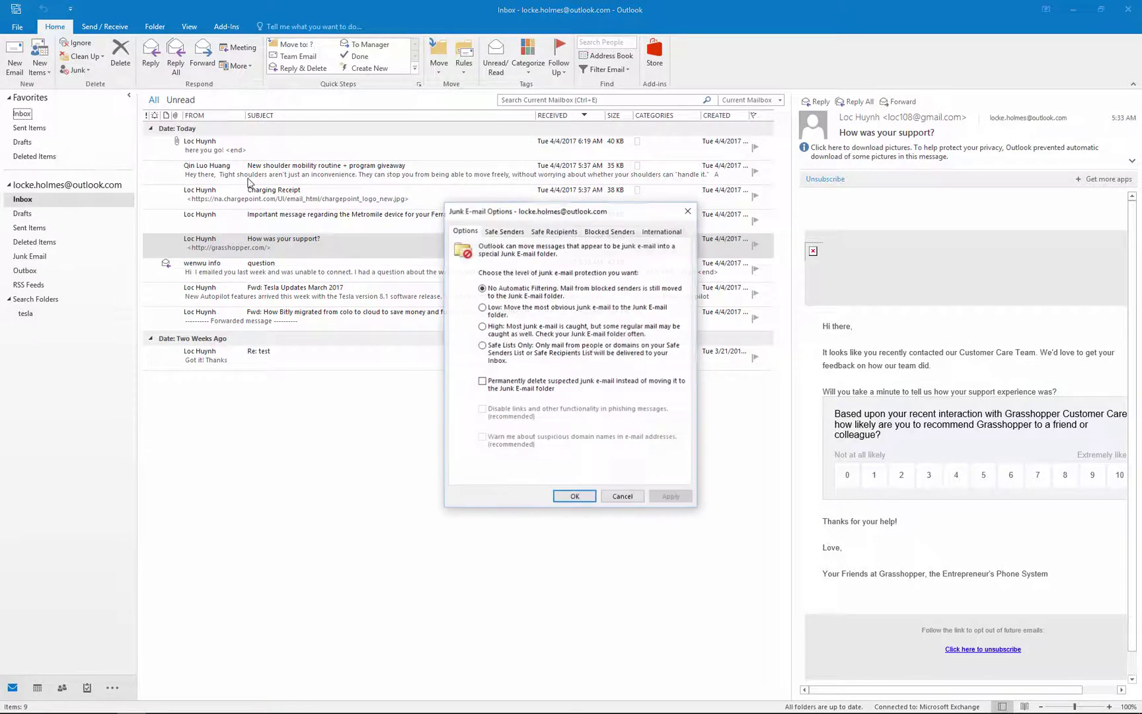
left_click_drag(565, 213, 469, 107)
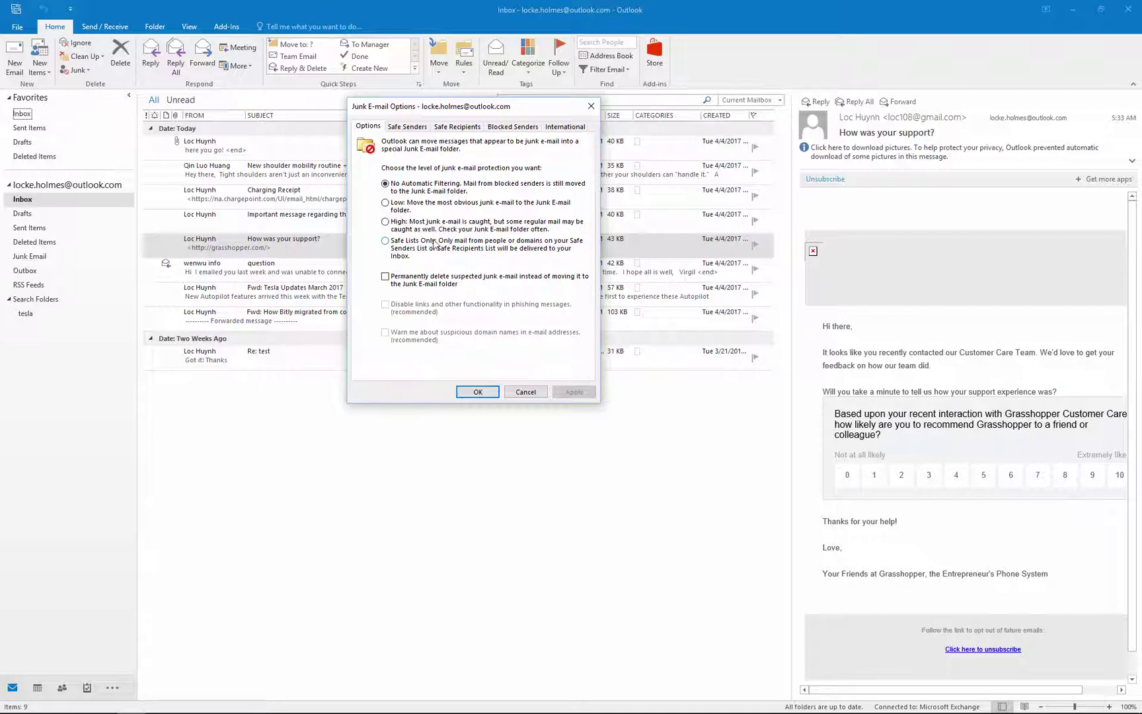
left_click(411, 127)
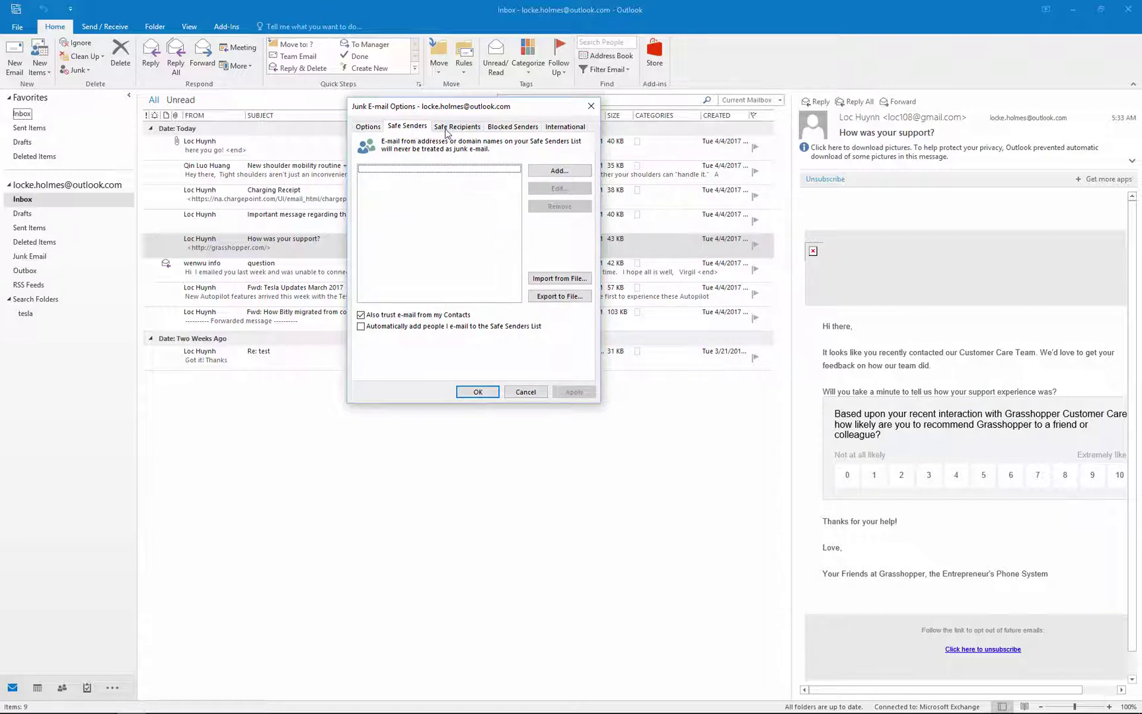
left_click(465, 132)
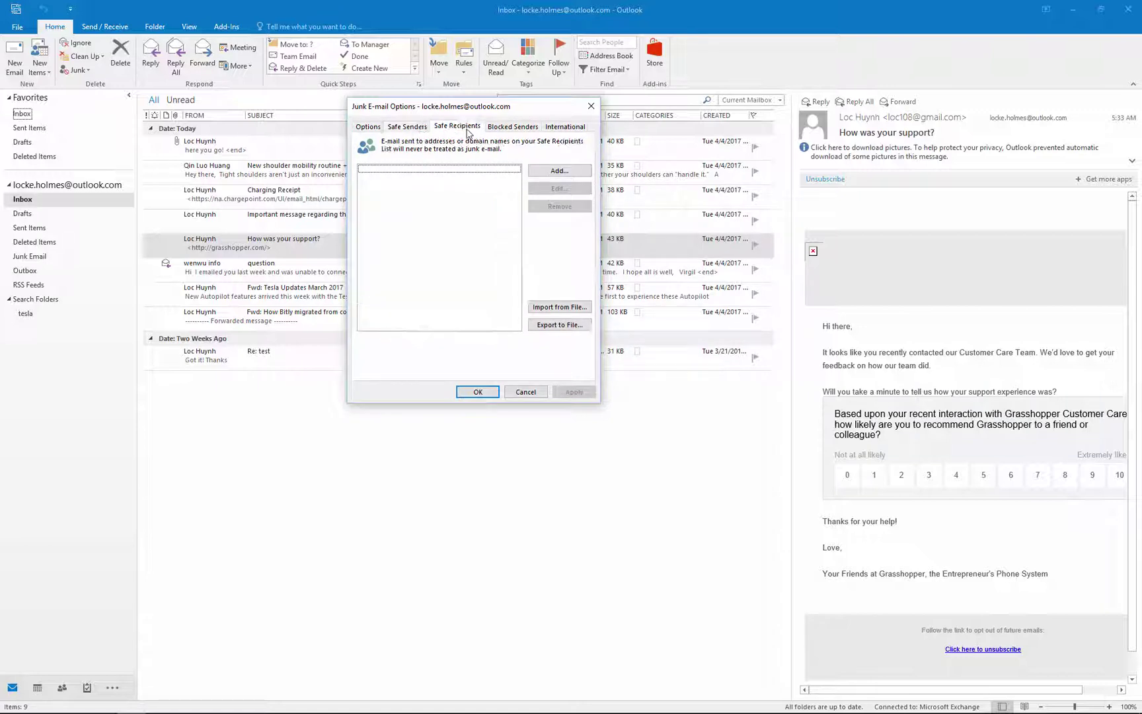
left_click(519, 127)
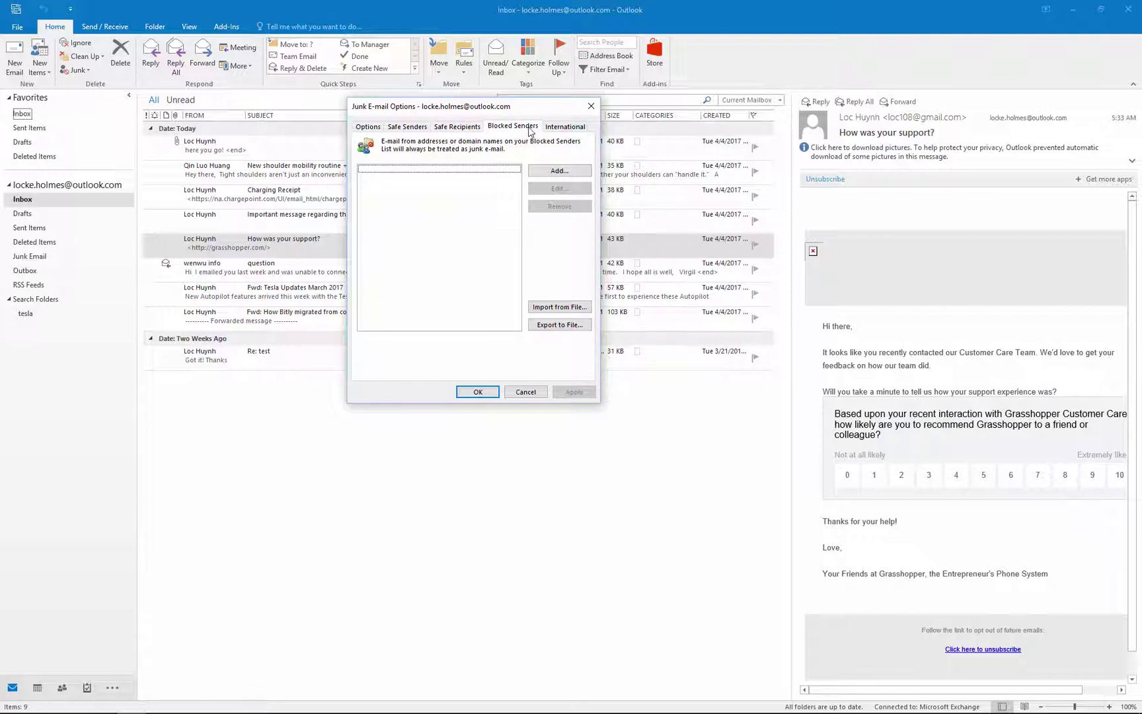
left_click(483, 131)
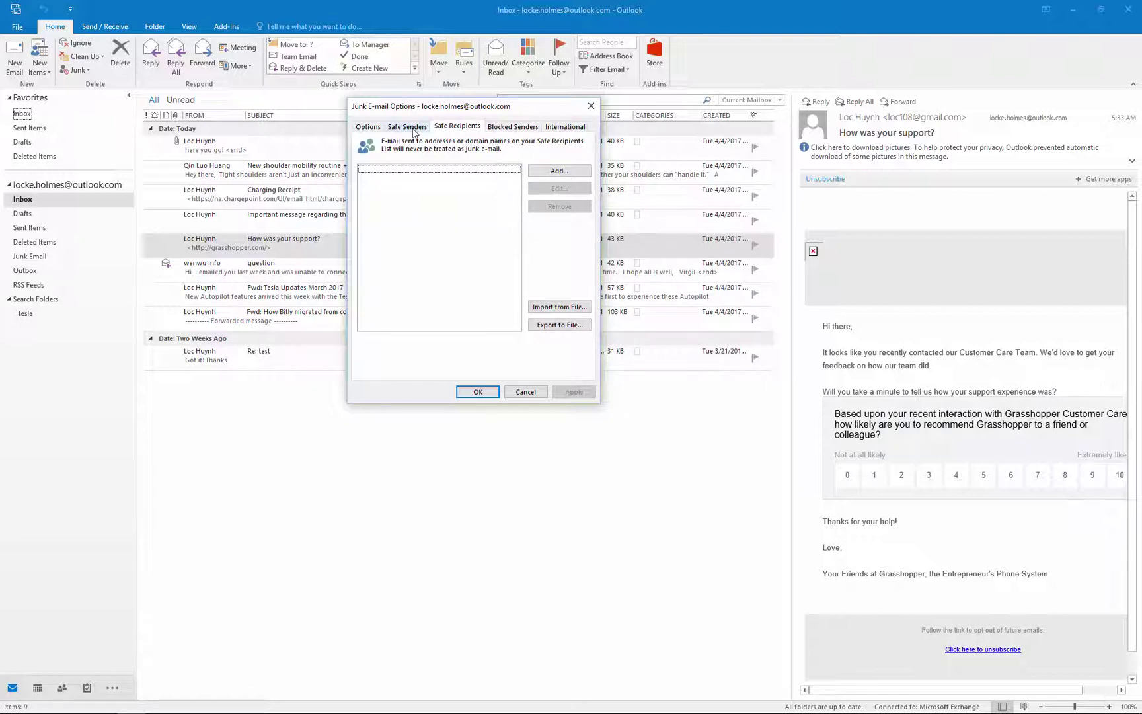
left_click(571, 170)
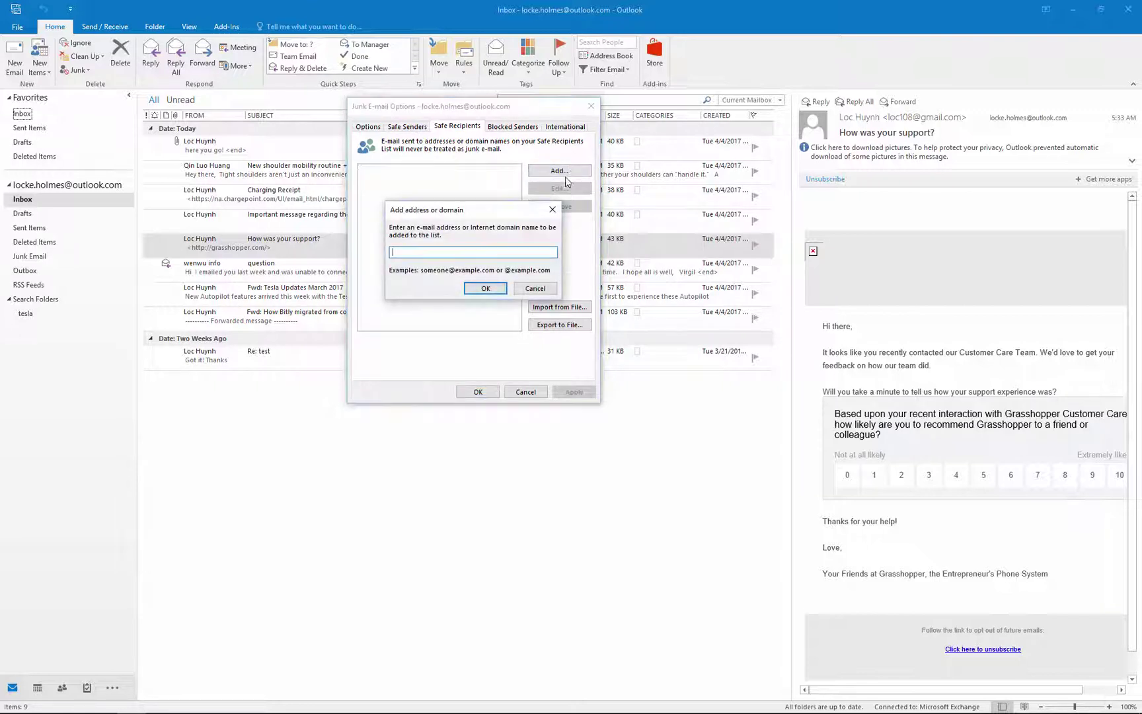
left_click(535, 291)
left_click(534, 291)
key("Escape")
- In the Junk Email folder, mark the "How was your support?" message as not junk and always trust e-mail from its sender
left_click(30, 257)
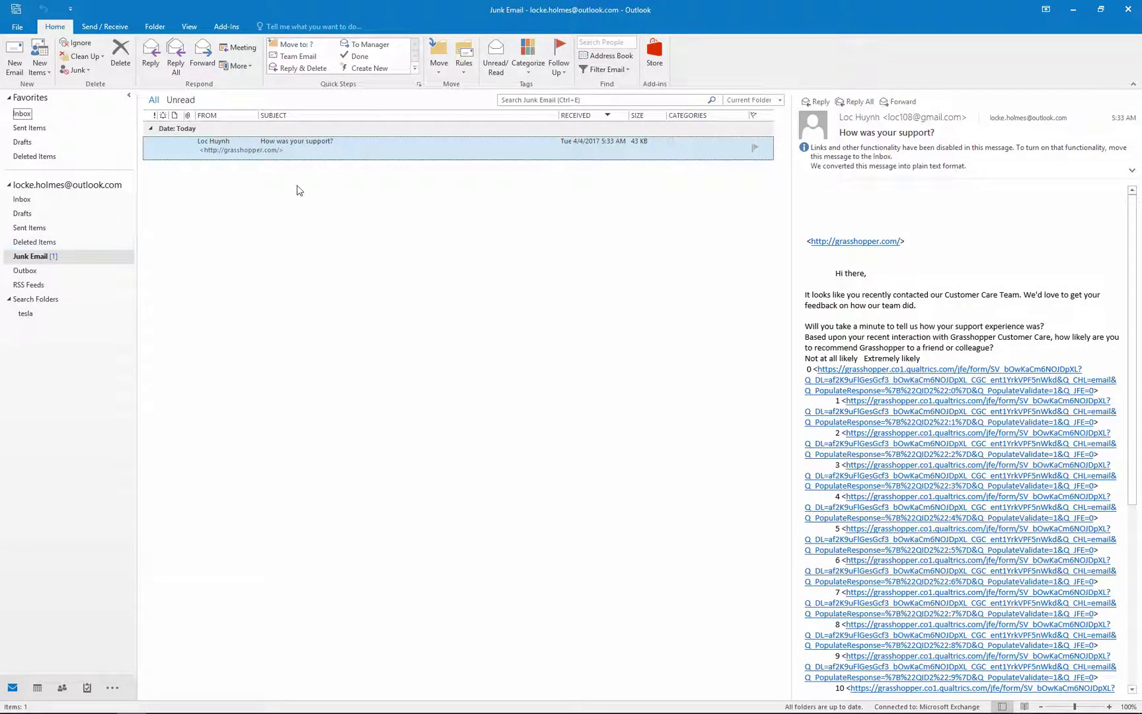
right_click(291, 147)
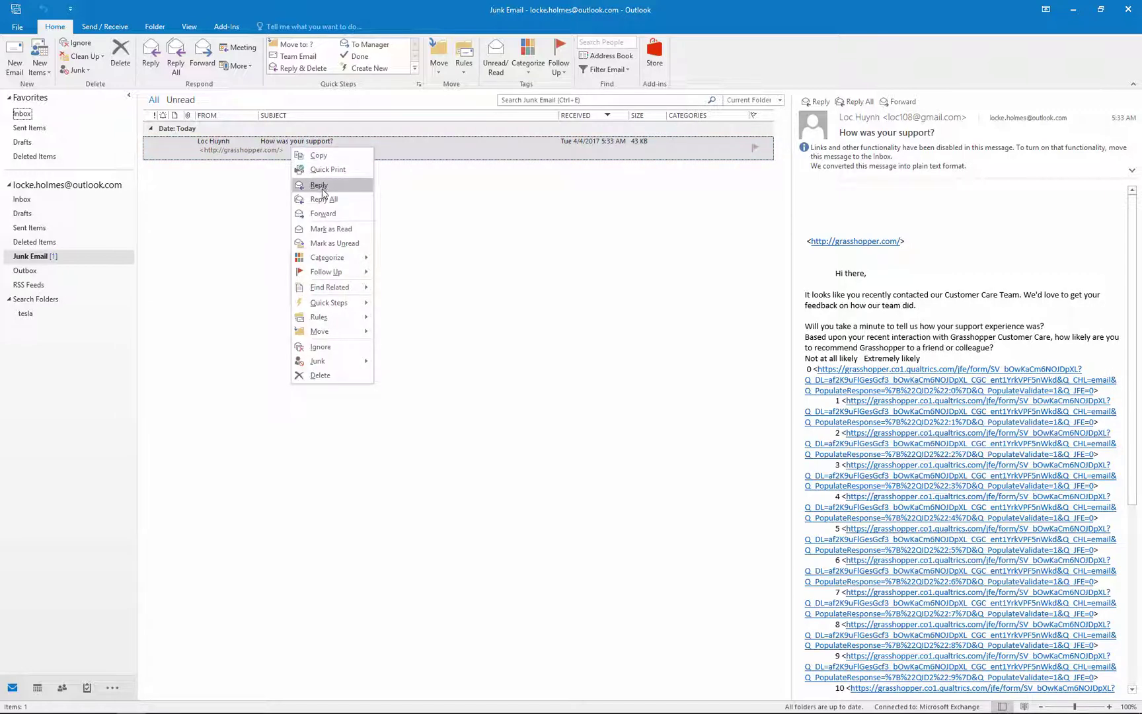
mouse_move(351, 368)
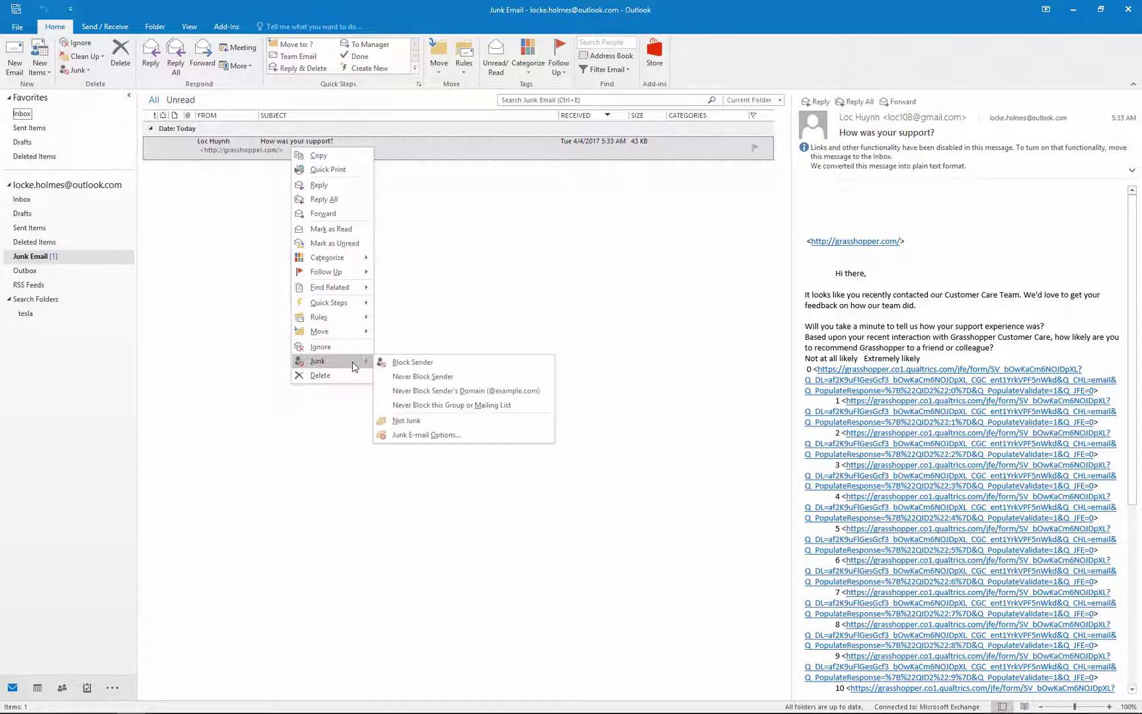
left_click(421, 423)
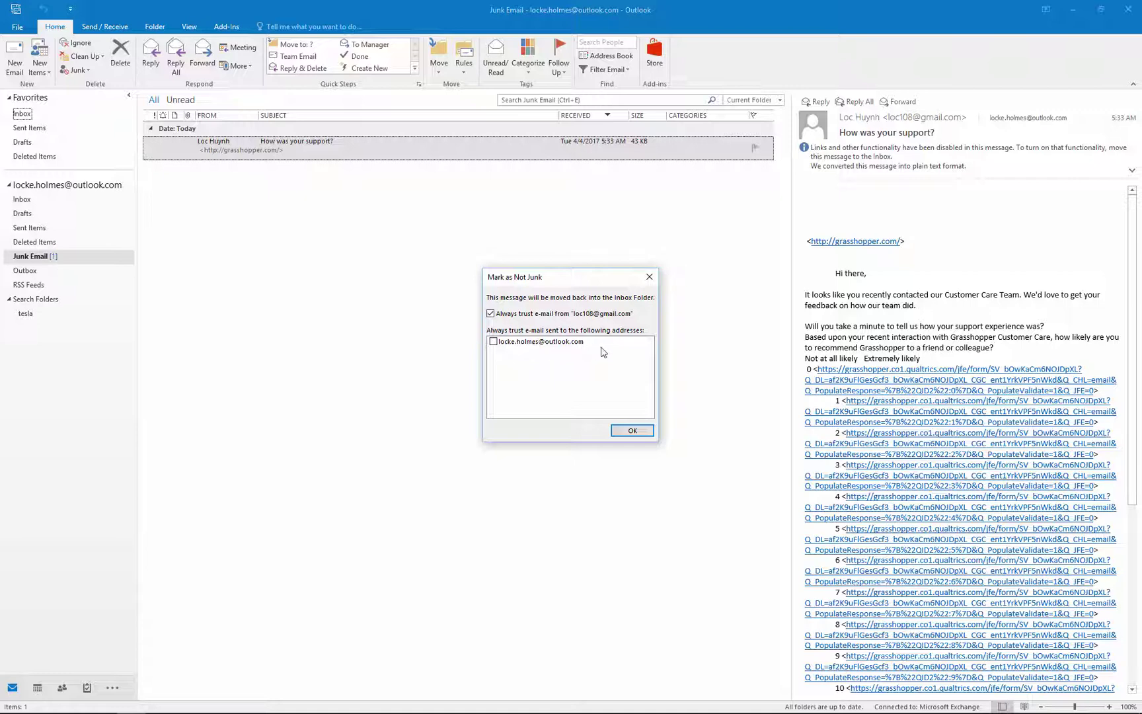
left_click(631, 430)
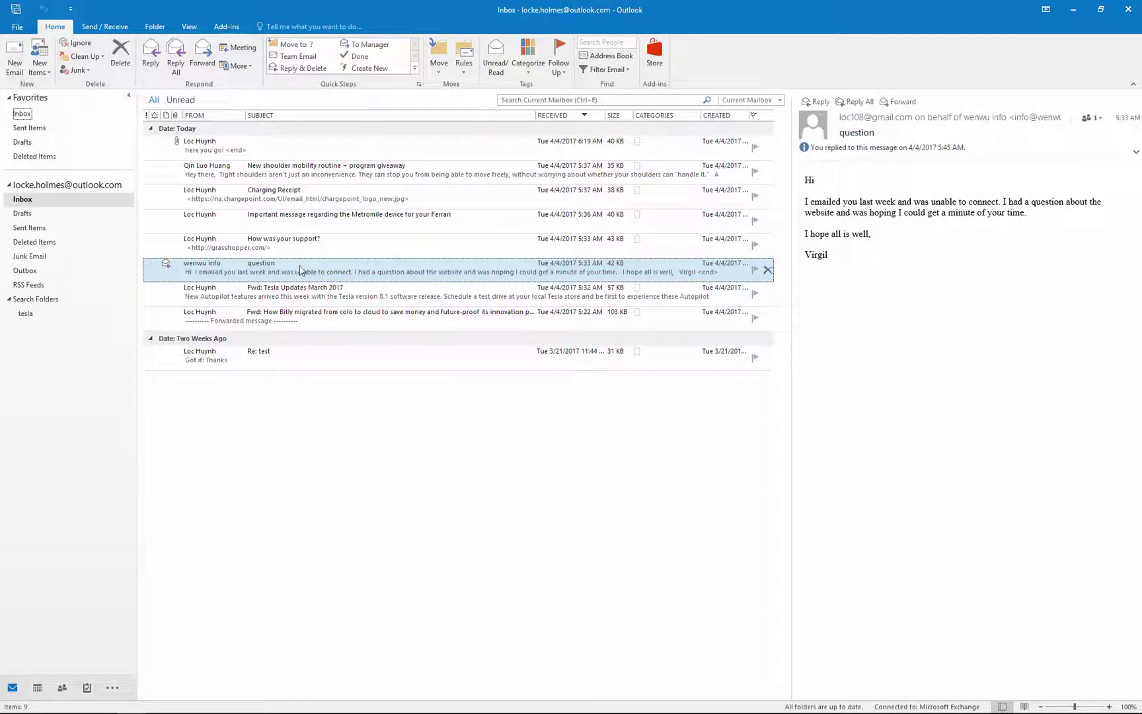
- Ignore the conversation of the inbox message "question" and confirm moving it to Deleted Items
left_click(80, 45)
left_click_drag(493, 341, 336, 258)
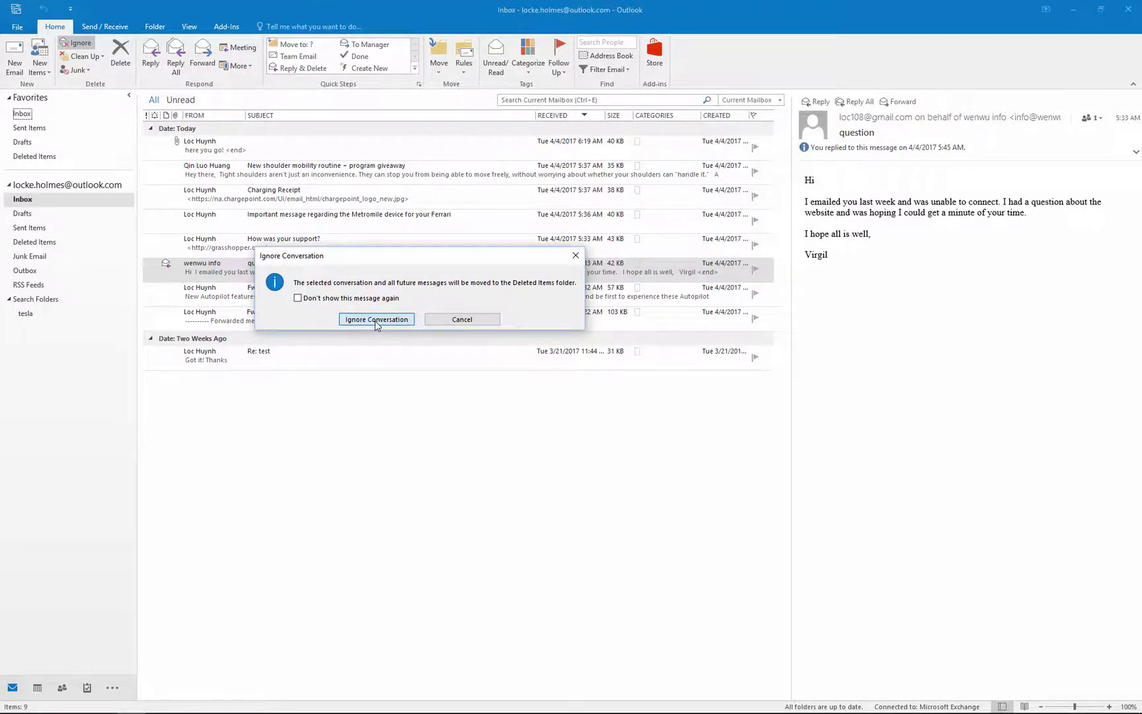
left_click(374, 320)
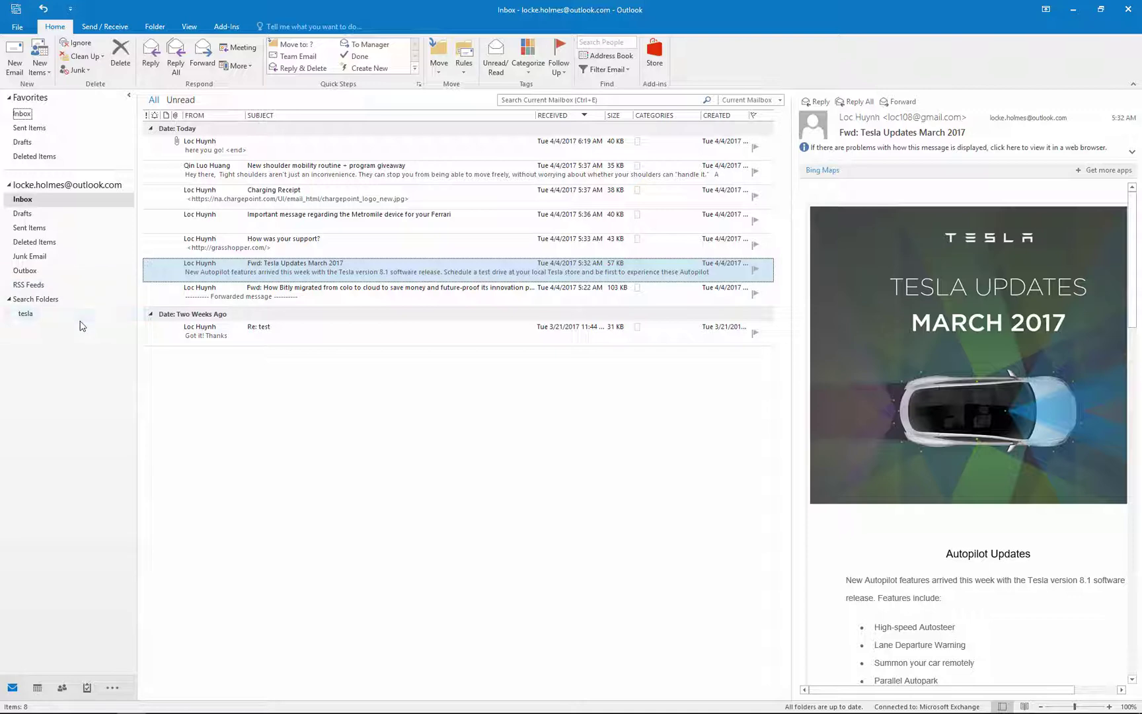
- In Deleted Items, stop ignoring the "question" conversation so it moves back to the inbox, and return to the inbox
left_click(54, 248)
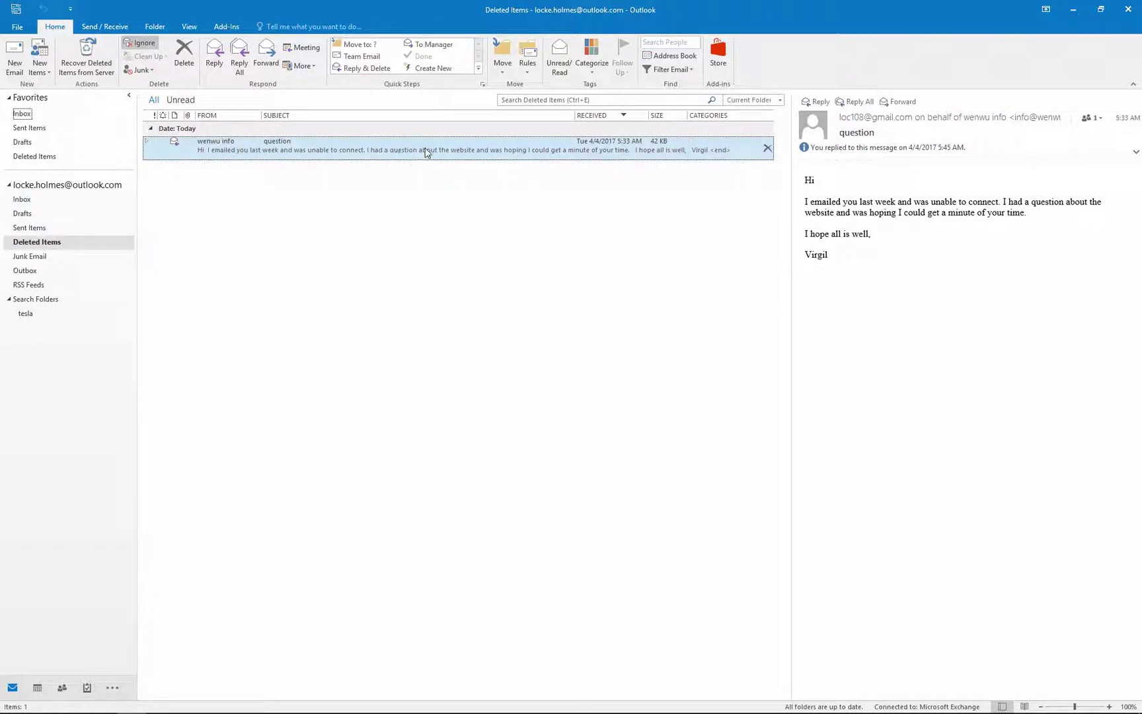
right_click(353, 151)
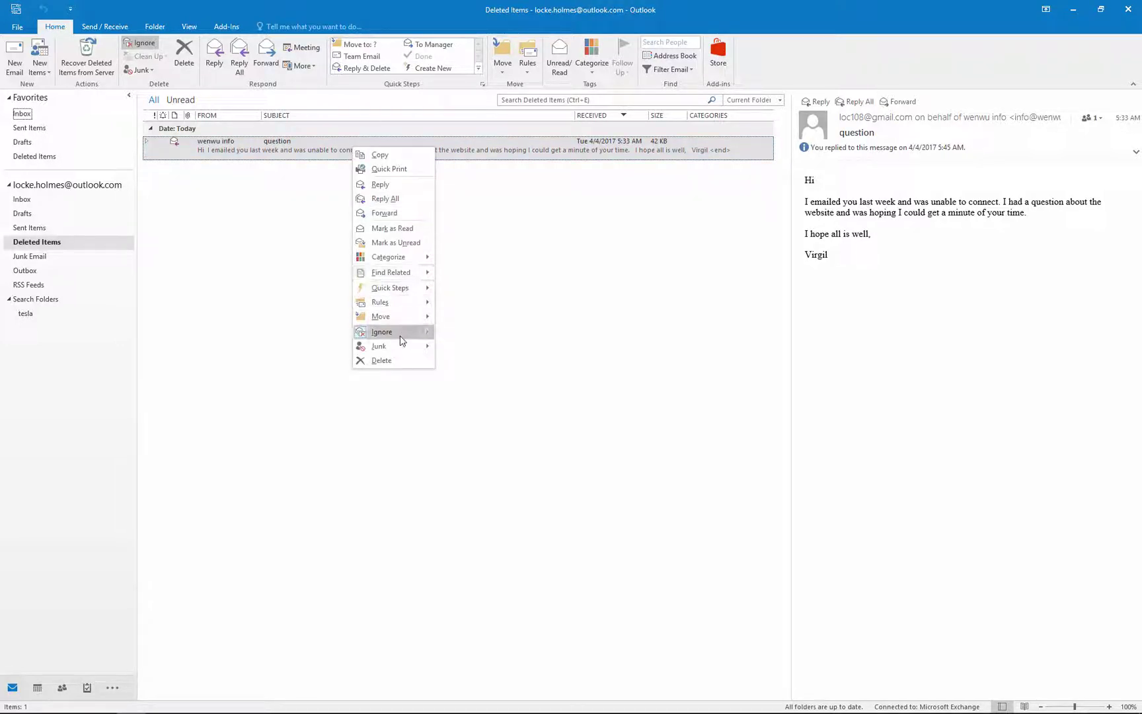
left_click(382, 331)
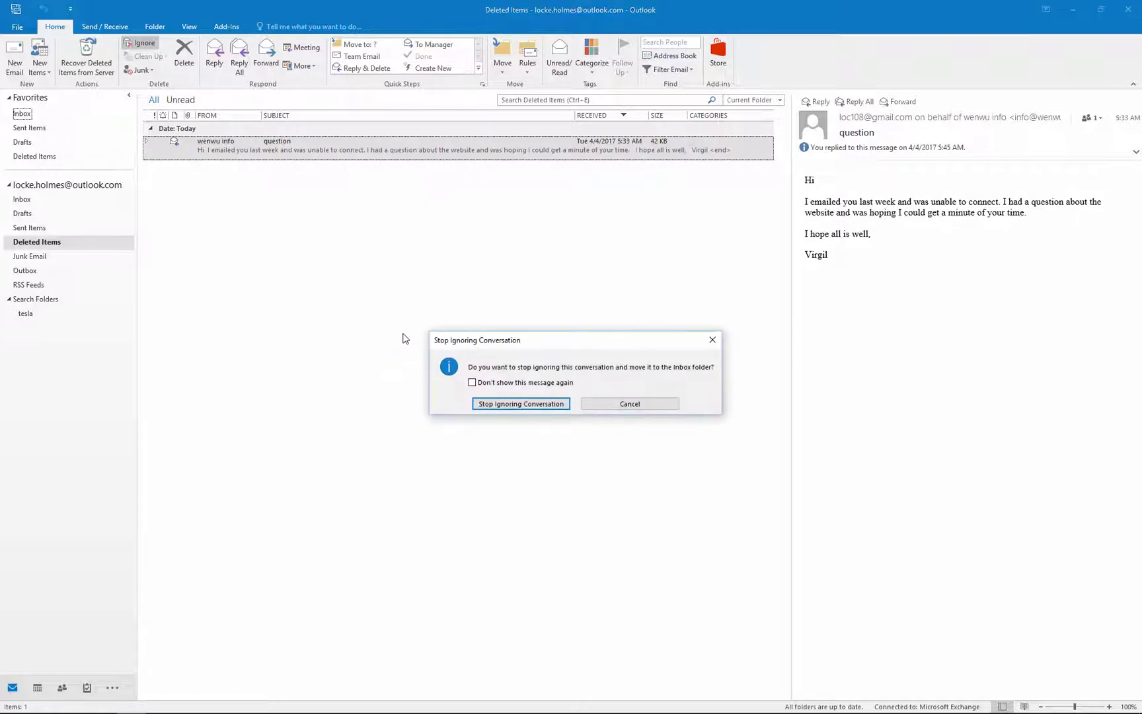
left_click(512, 404)
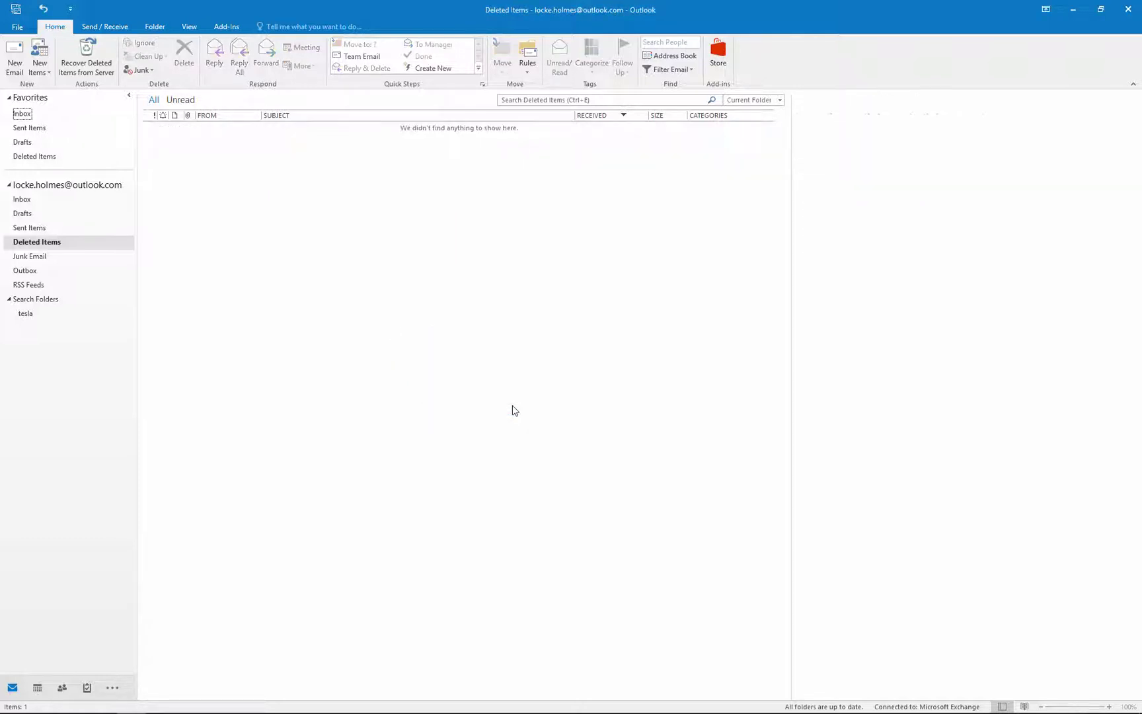
left_click(53, 205)
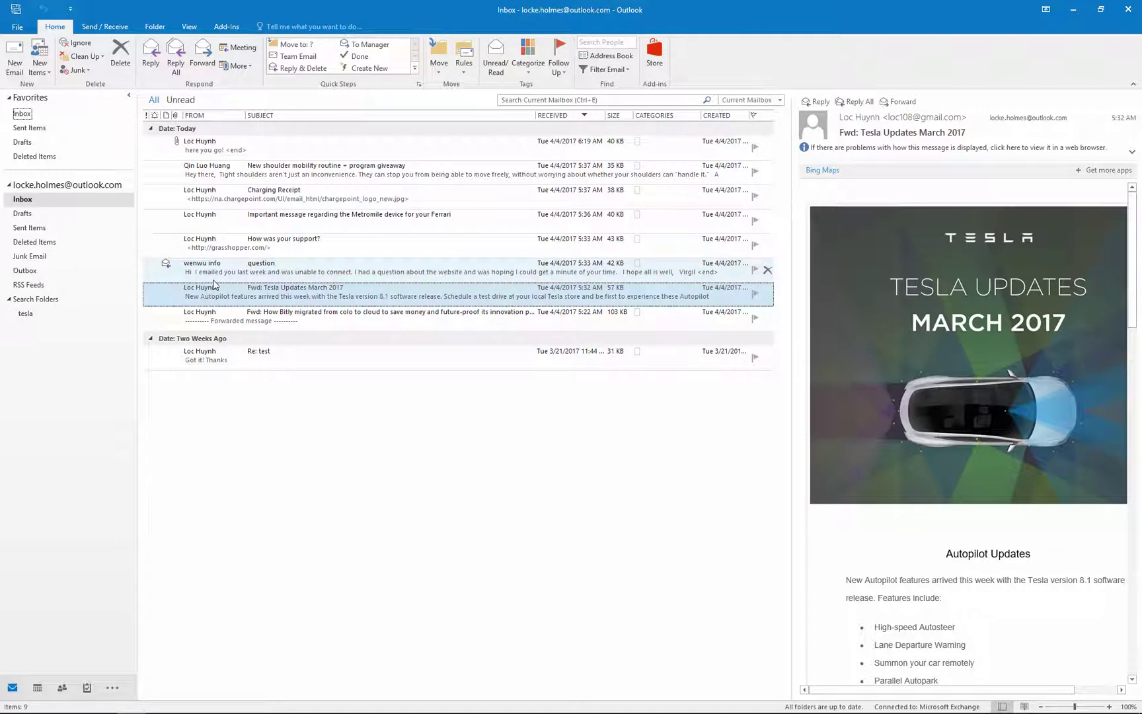
- Examine the available e-mail filters for the inbox, including the date range choices, without applying any
left_click(629, 71)
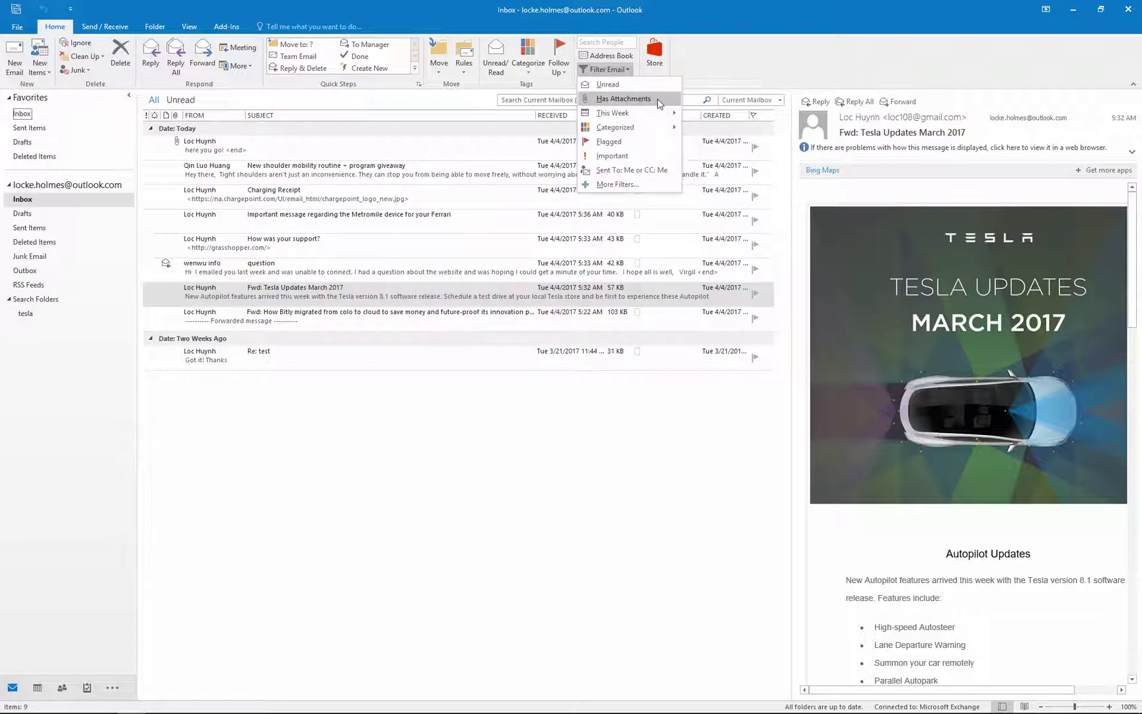
mouse_move(654, 110)
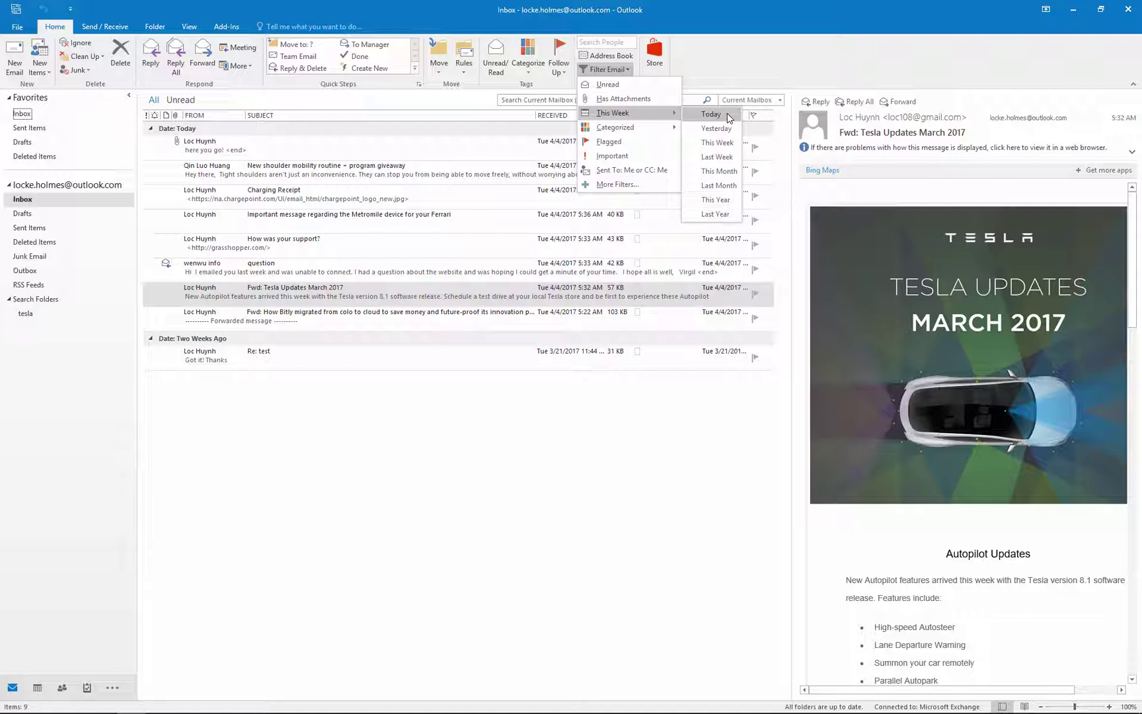
left_click(227, 397)
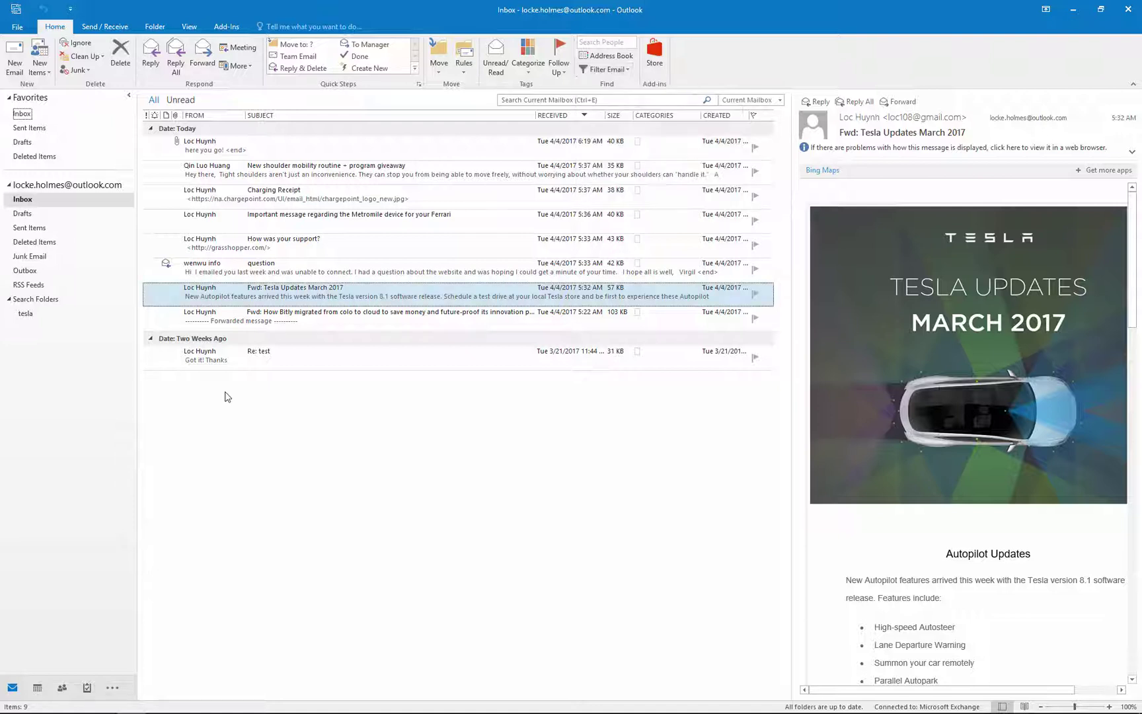
- Show the People Pane in Normal mode and view the sender's mail, attachments and meetings for the Tesla Updates message
left_click(189, 27)
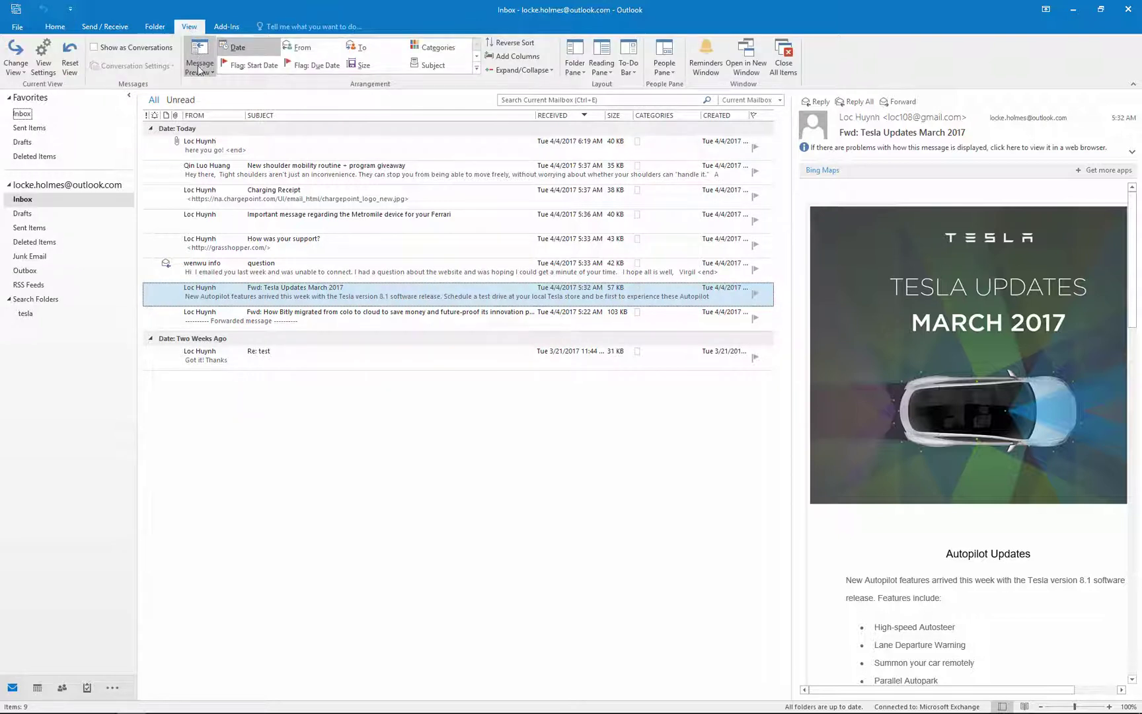
left_click(674, 73)
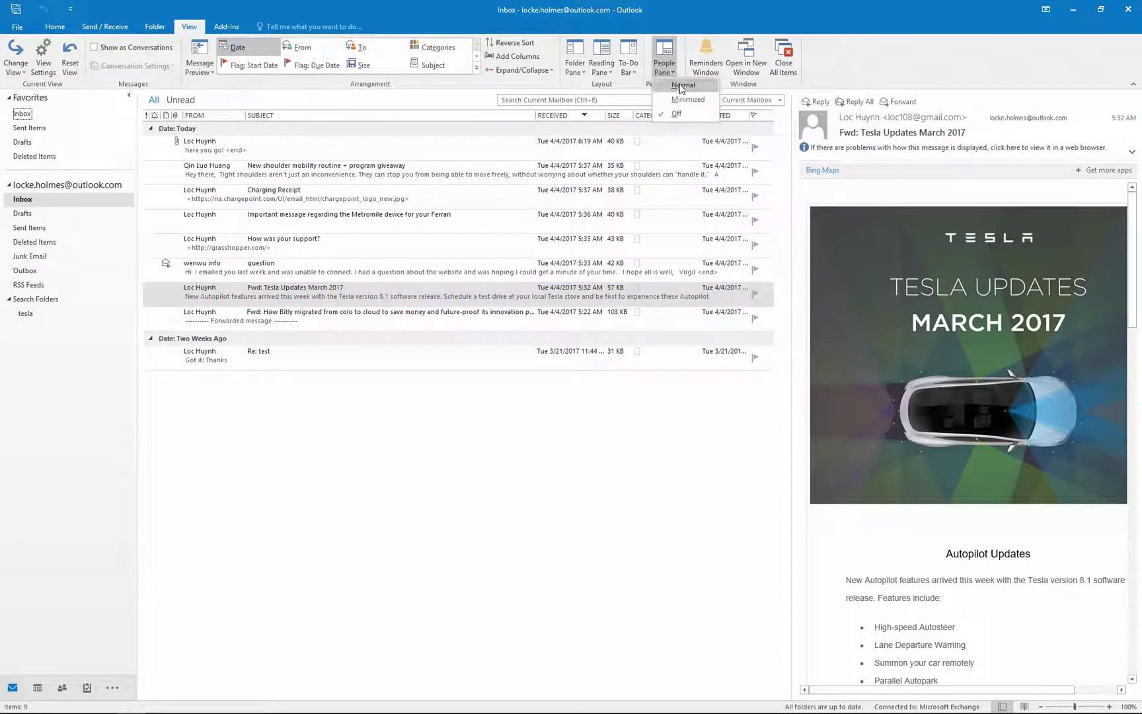
left_click(682, 86)
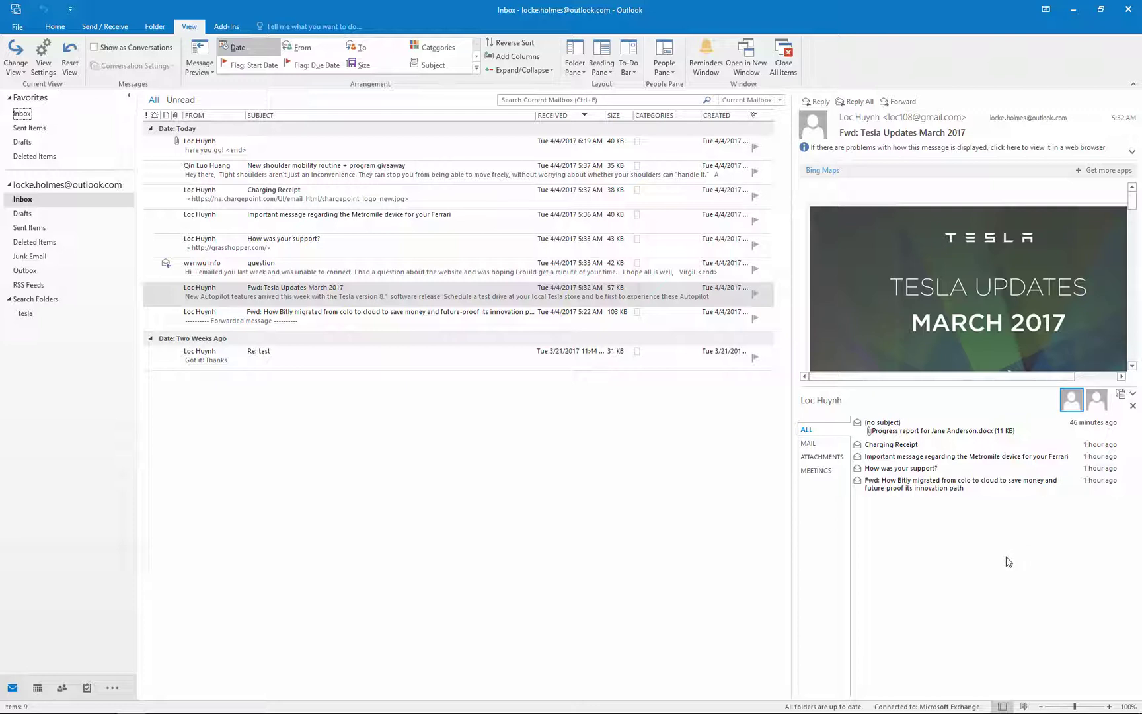
left_click(817, 444)
left_click(821, 458)
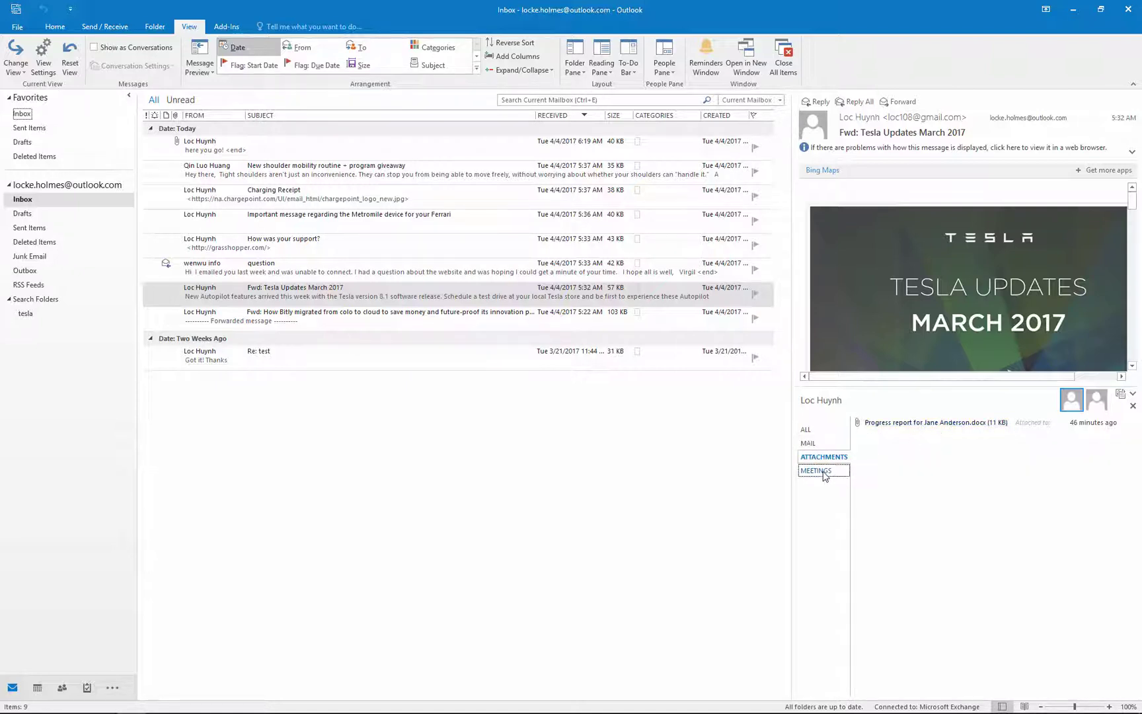
left_click(818, 471)
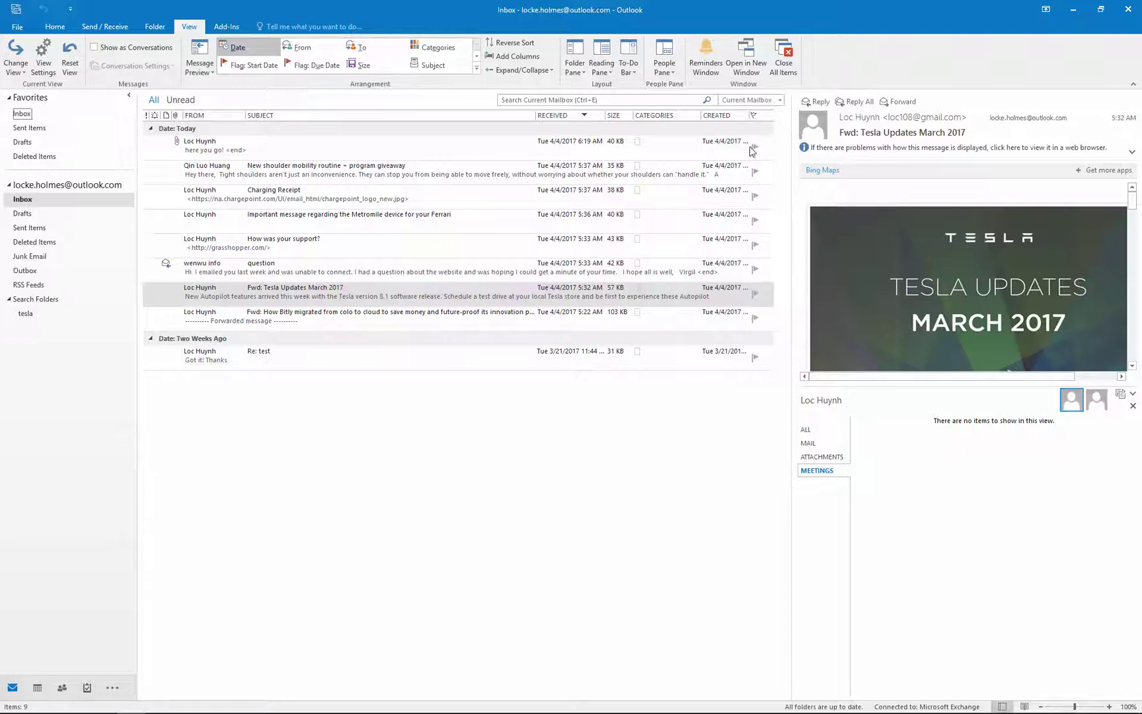
- Switch the People Pane to Minimized and finally turn it Off
left_click(665, 70)
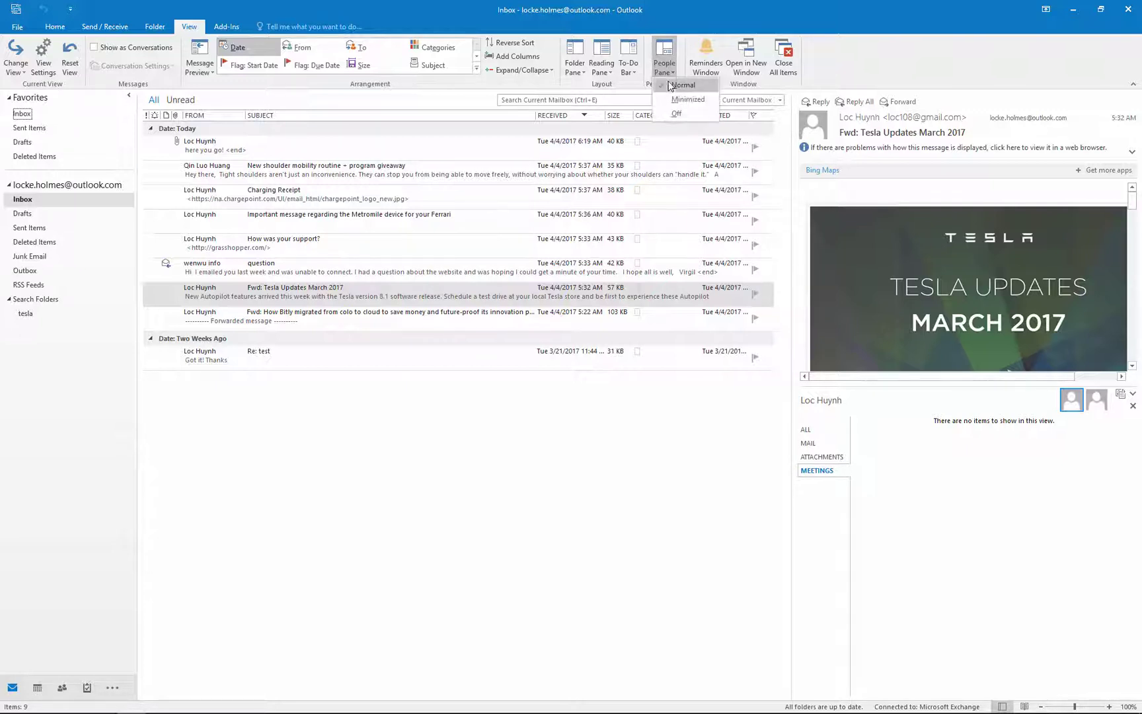
left_click(675, 99)
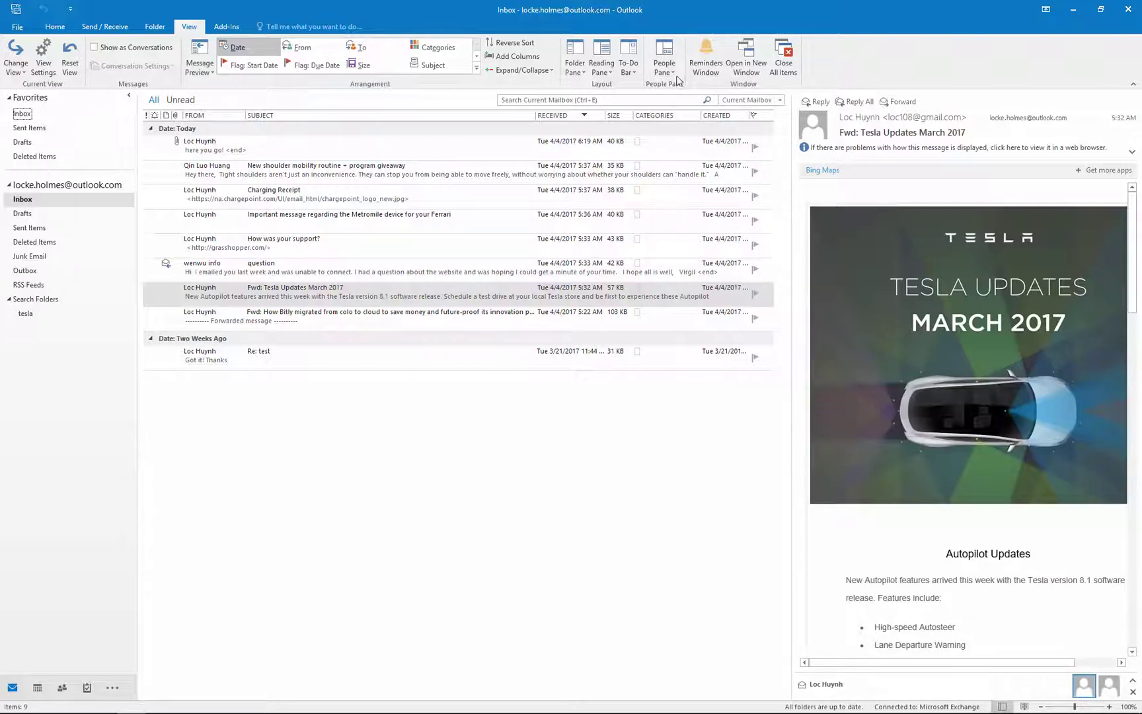
left_click(674, 71)
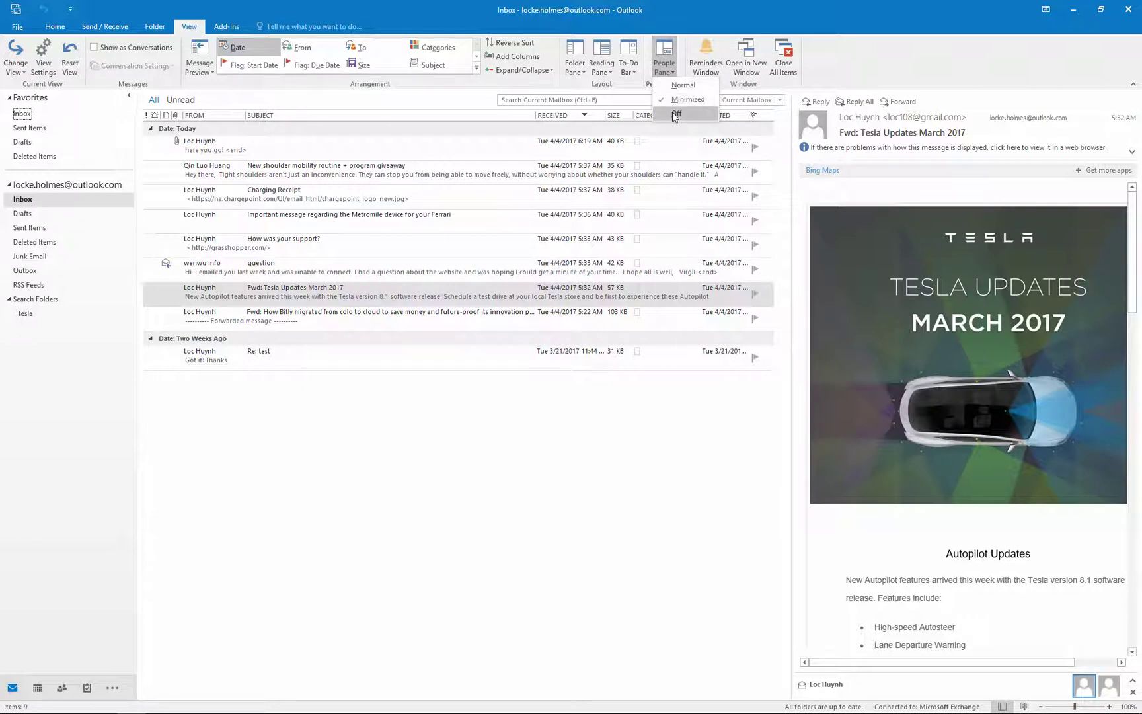
left_click(676, 115)
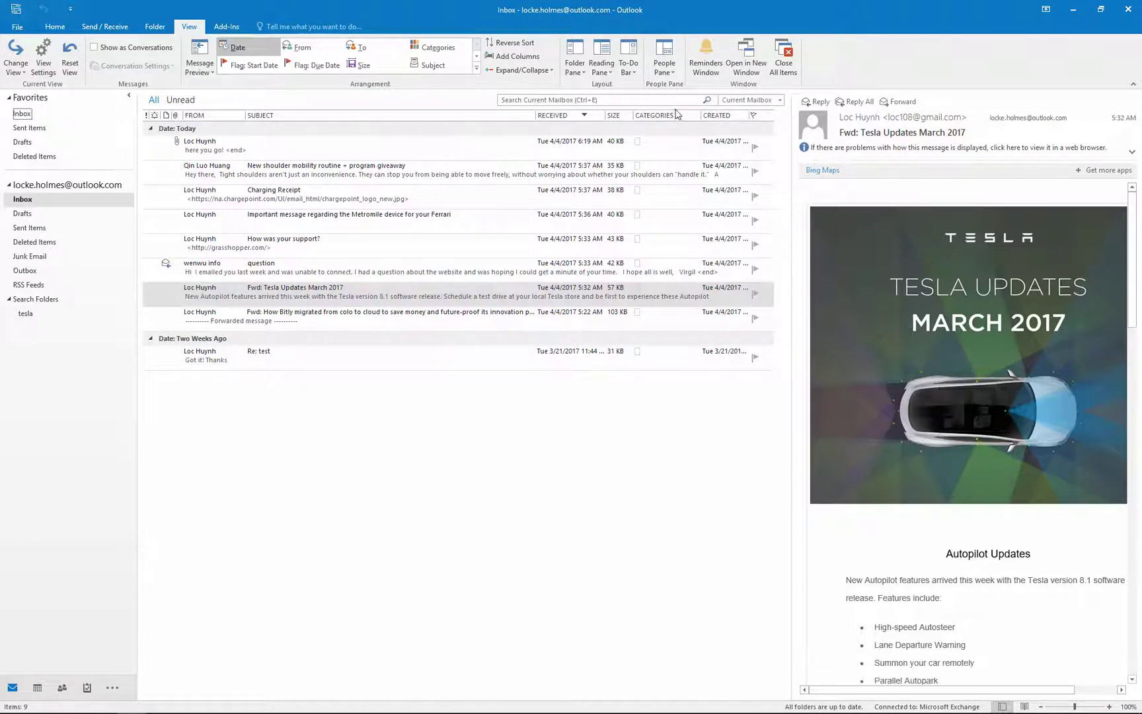